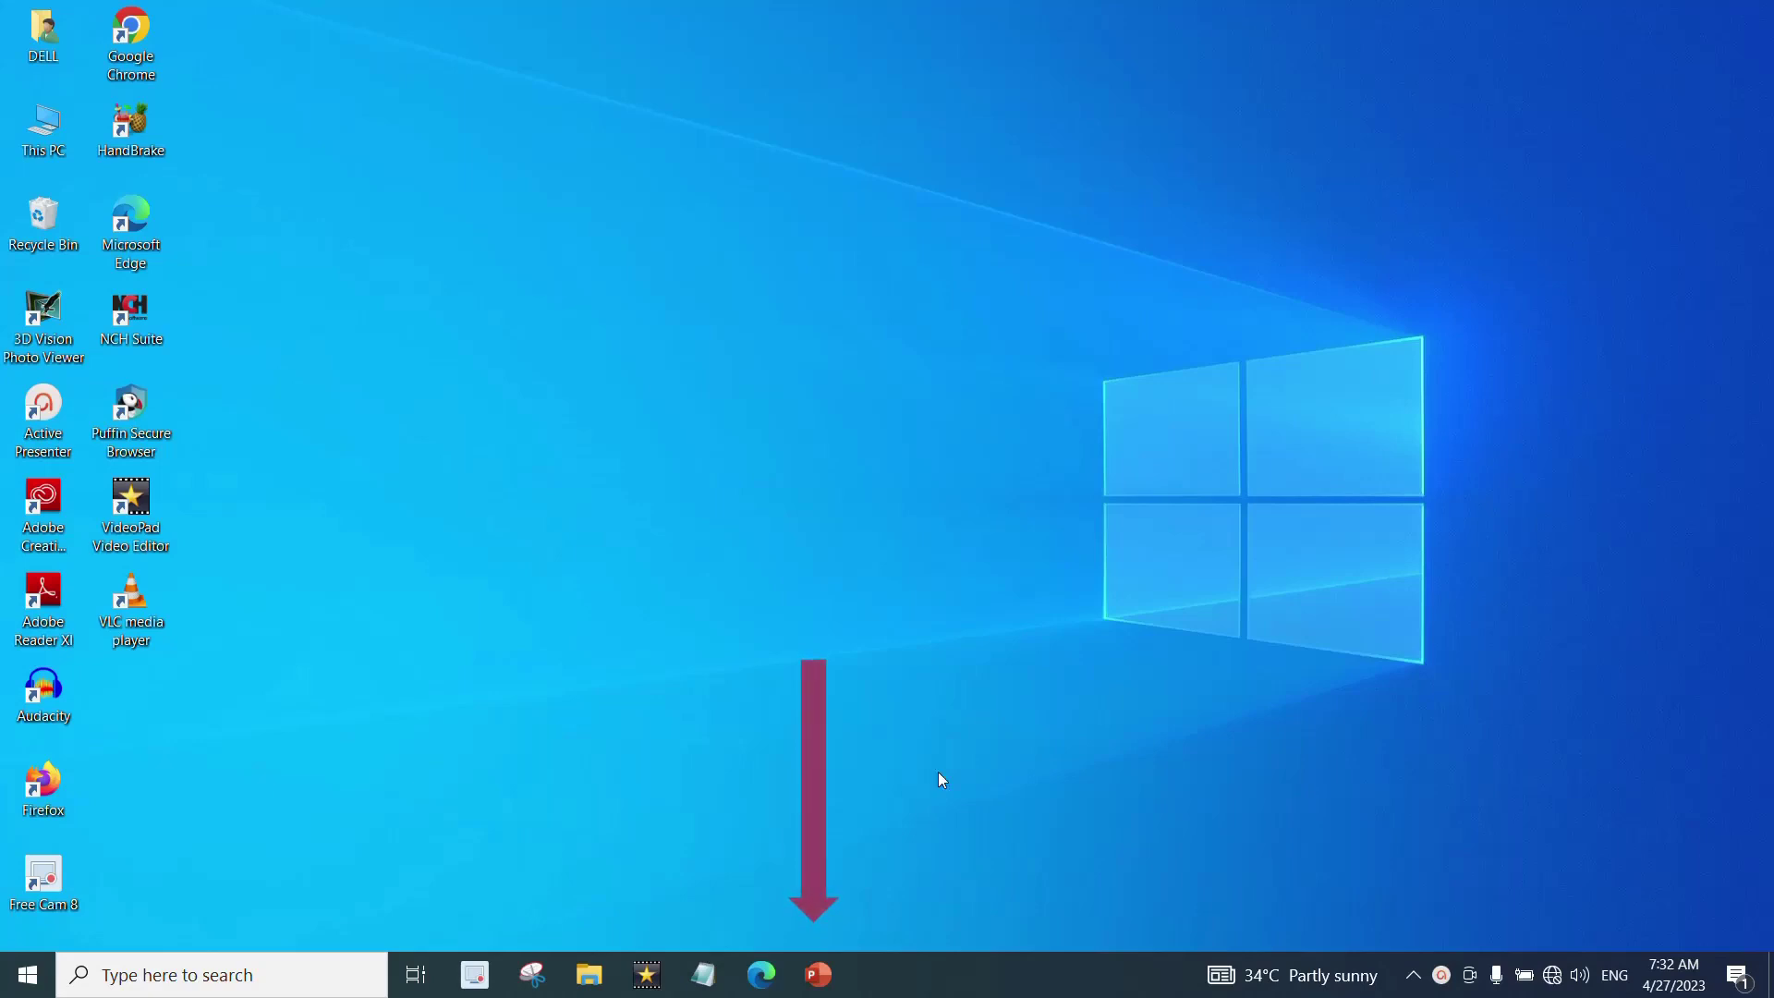
# - Launch PowerPoint, start a blank presentation and give its slide the empty Blank layout
pyautogui.click(818, 977)
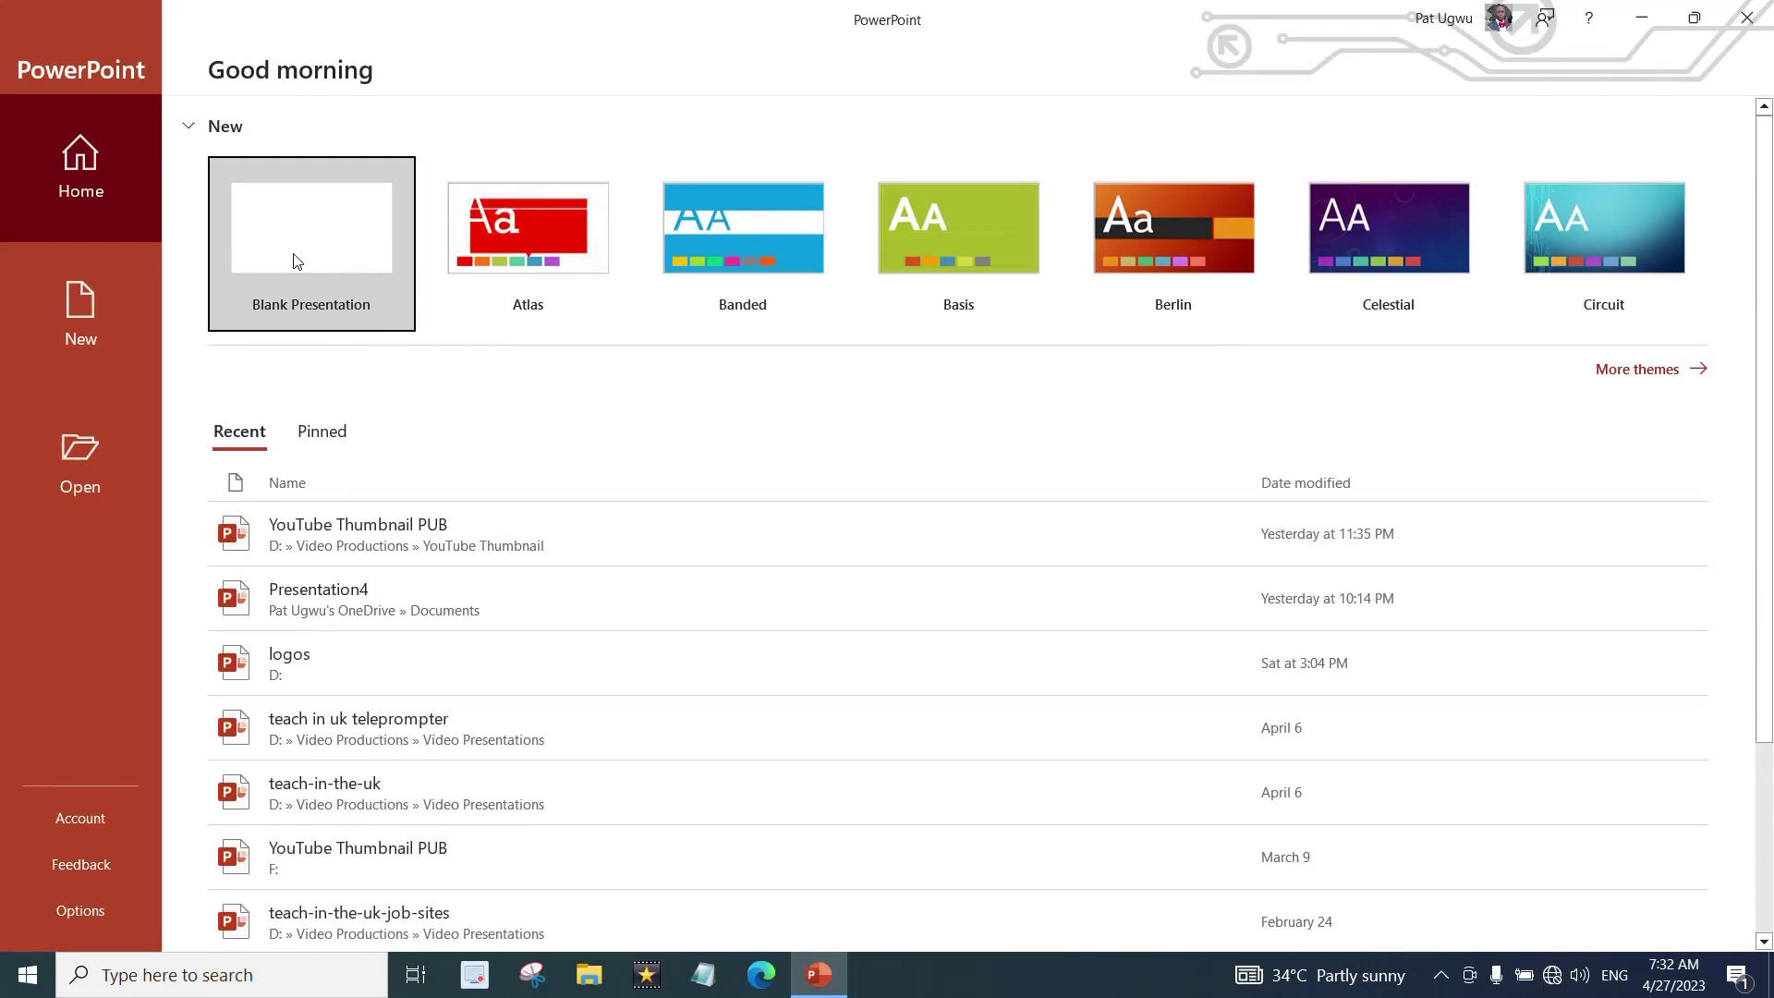
pyautogui.click(293, 259)
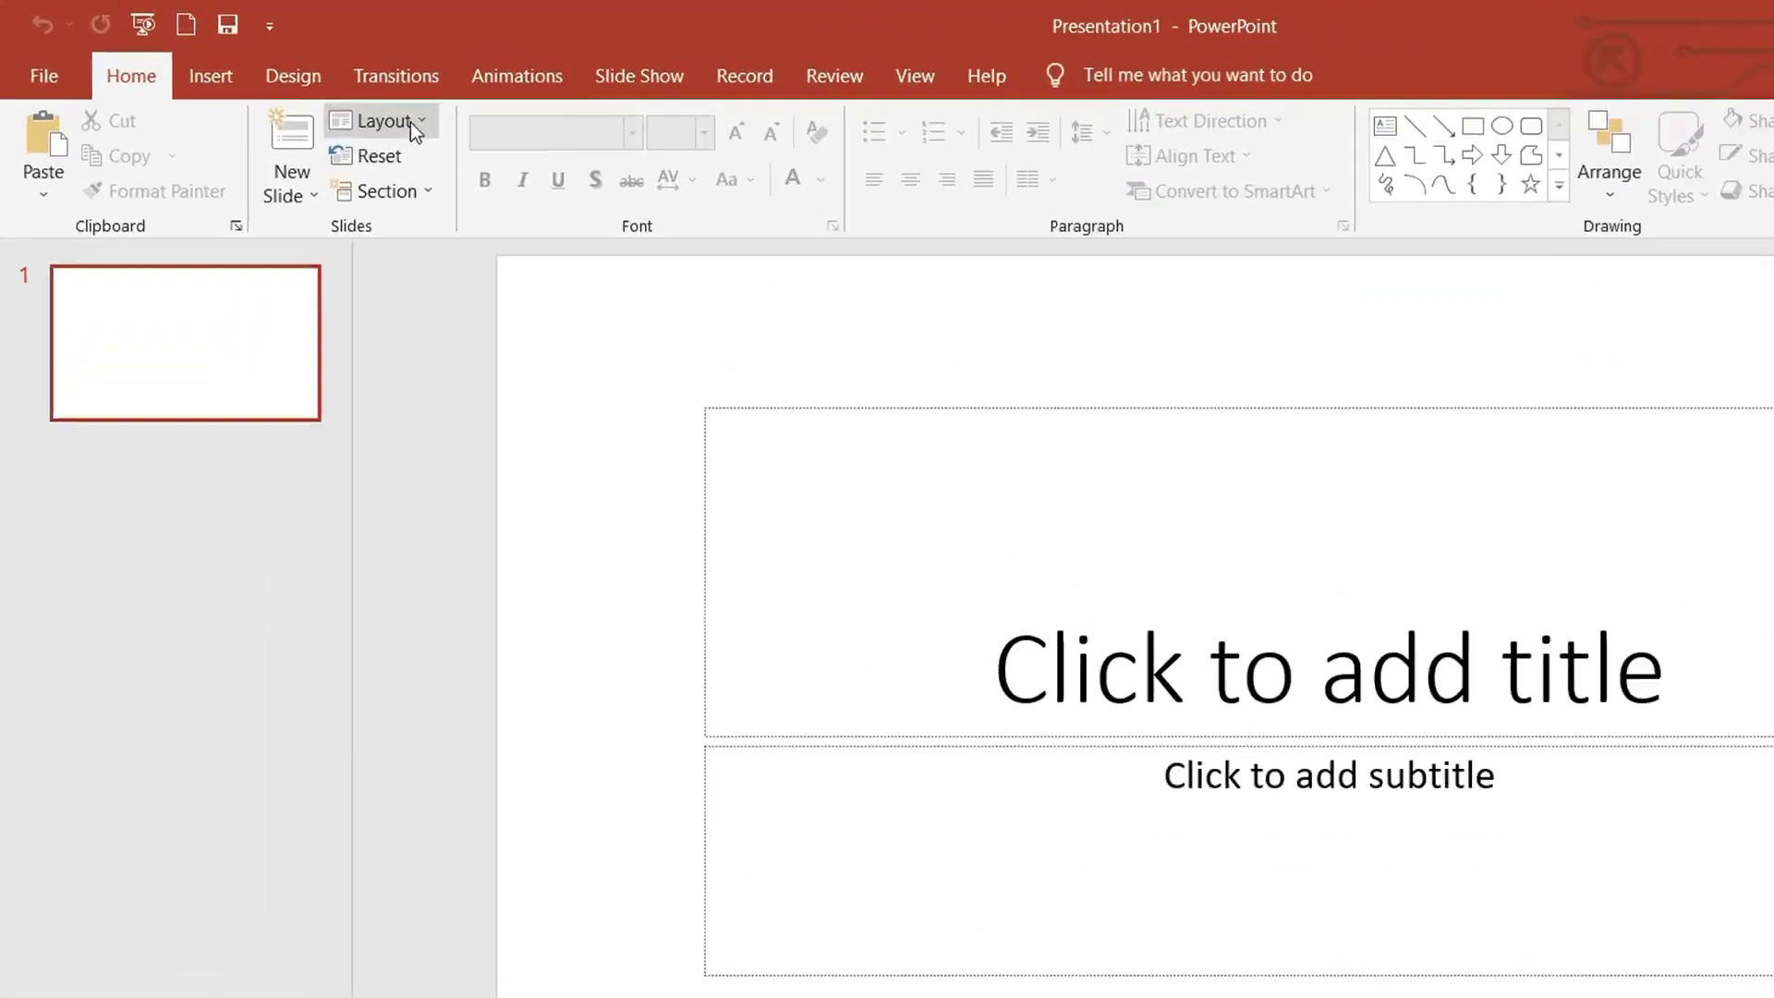
pyautogui.click(308, 91)
pyautogui.click(546, 720)
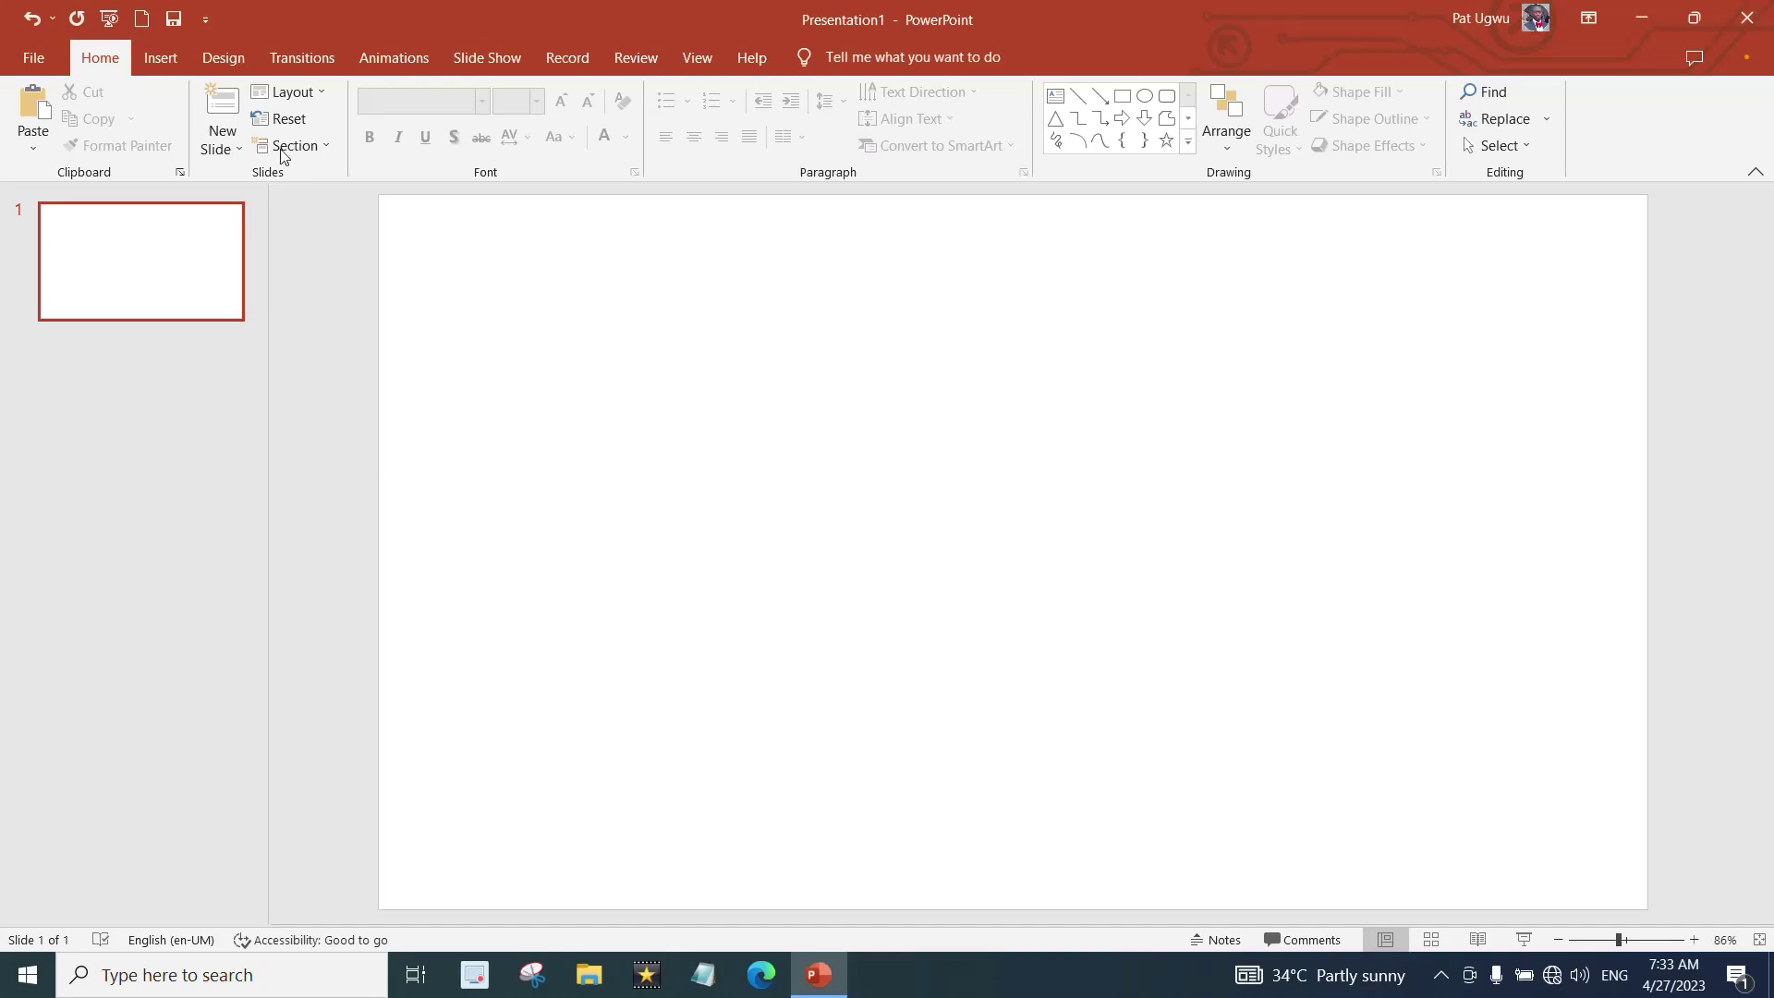
# - Set a custom slide size of A4 Paper in portrait orientation, choosing Ensure Fit for content
pyautogui.click(226, 58)
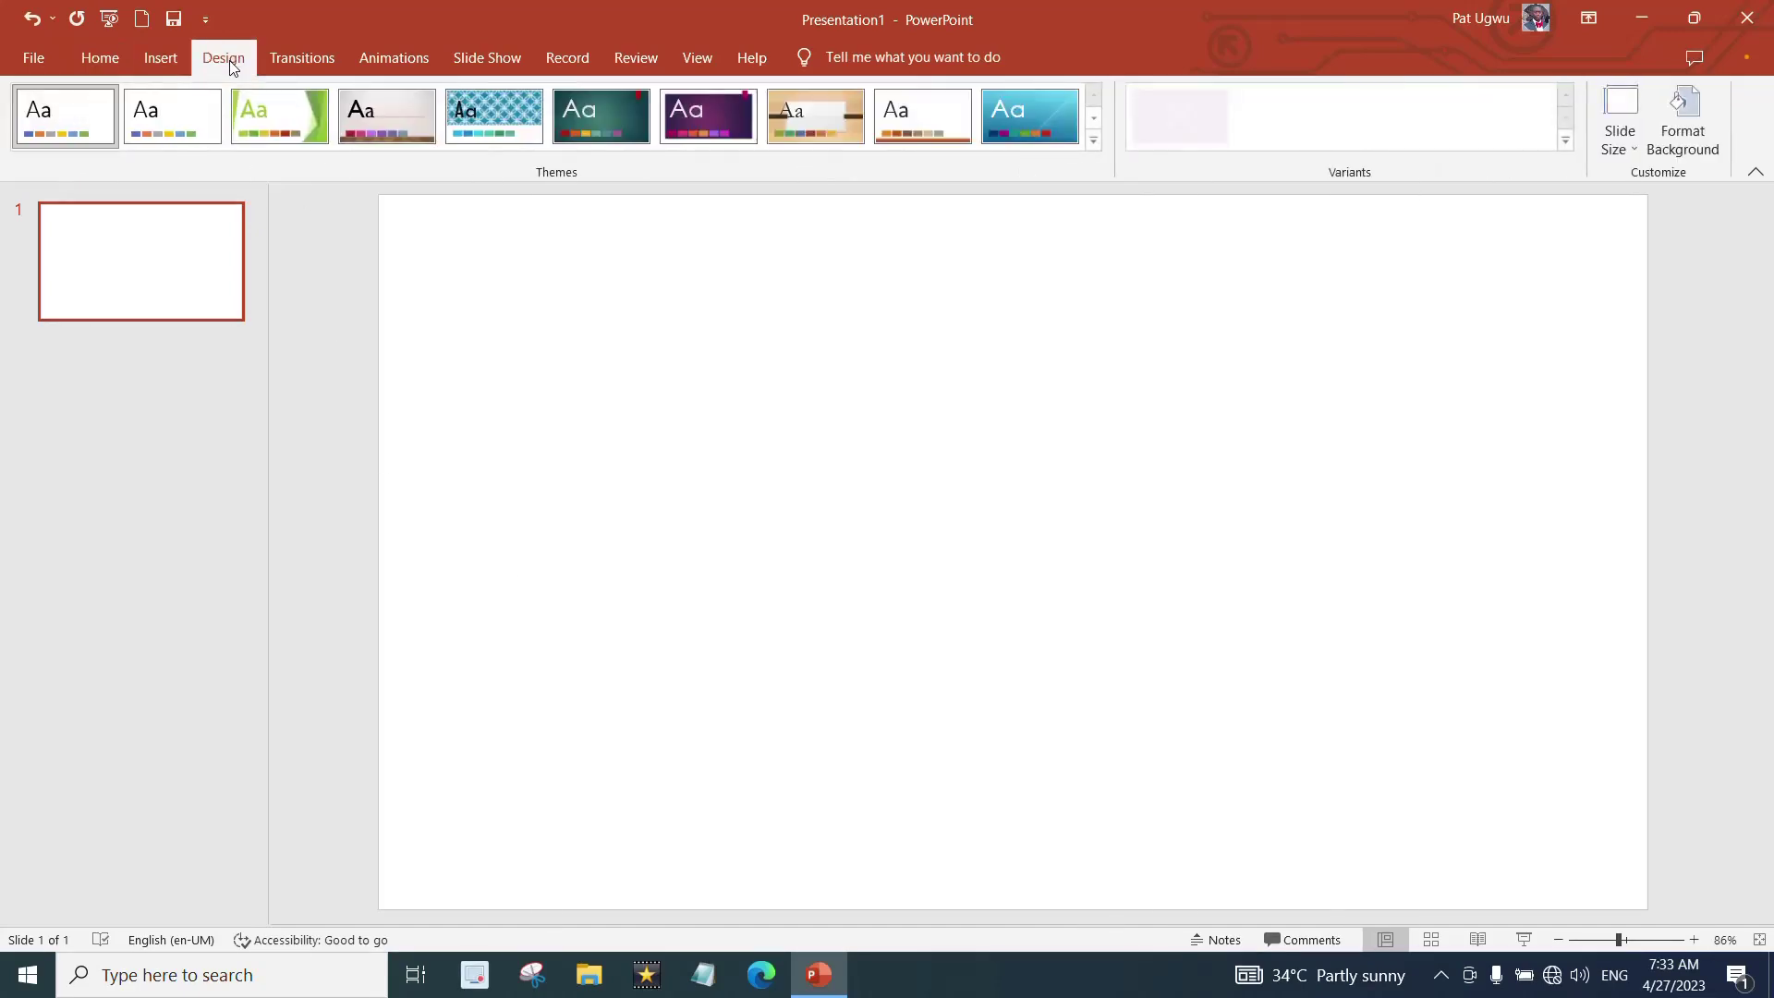
pyautogui.click(1614, 135)
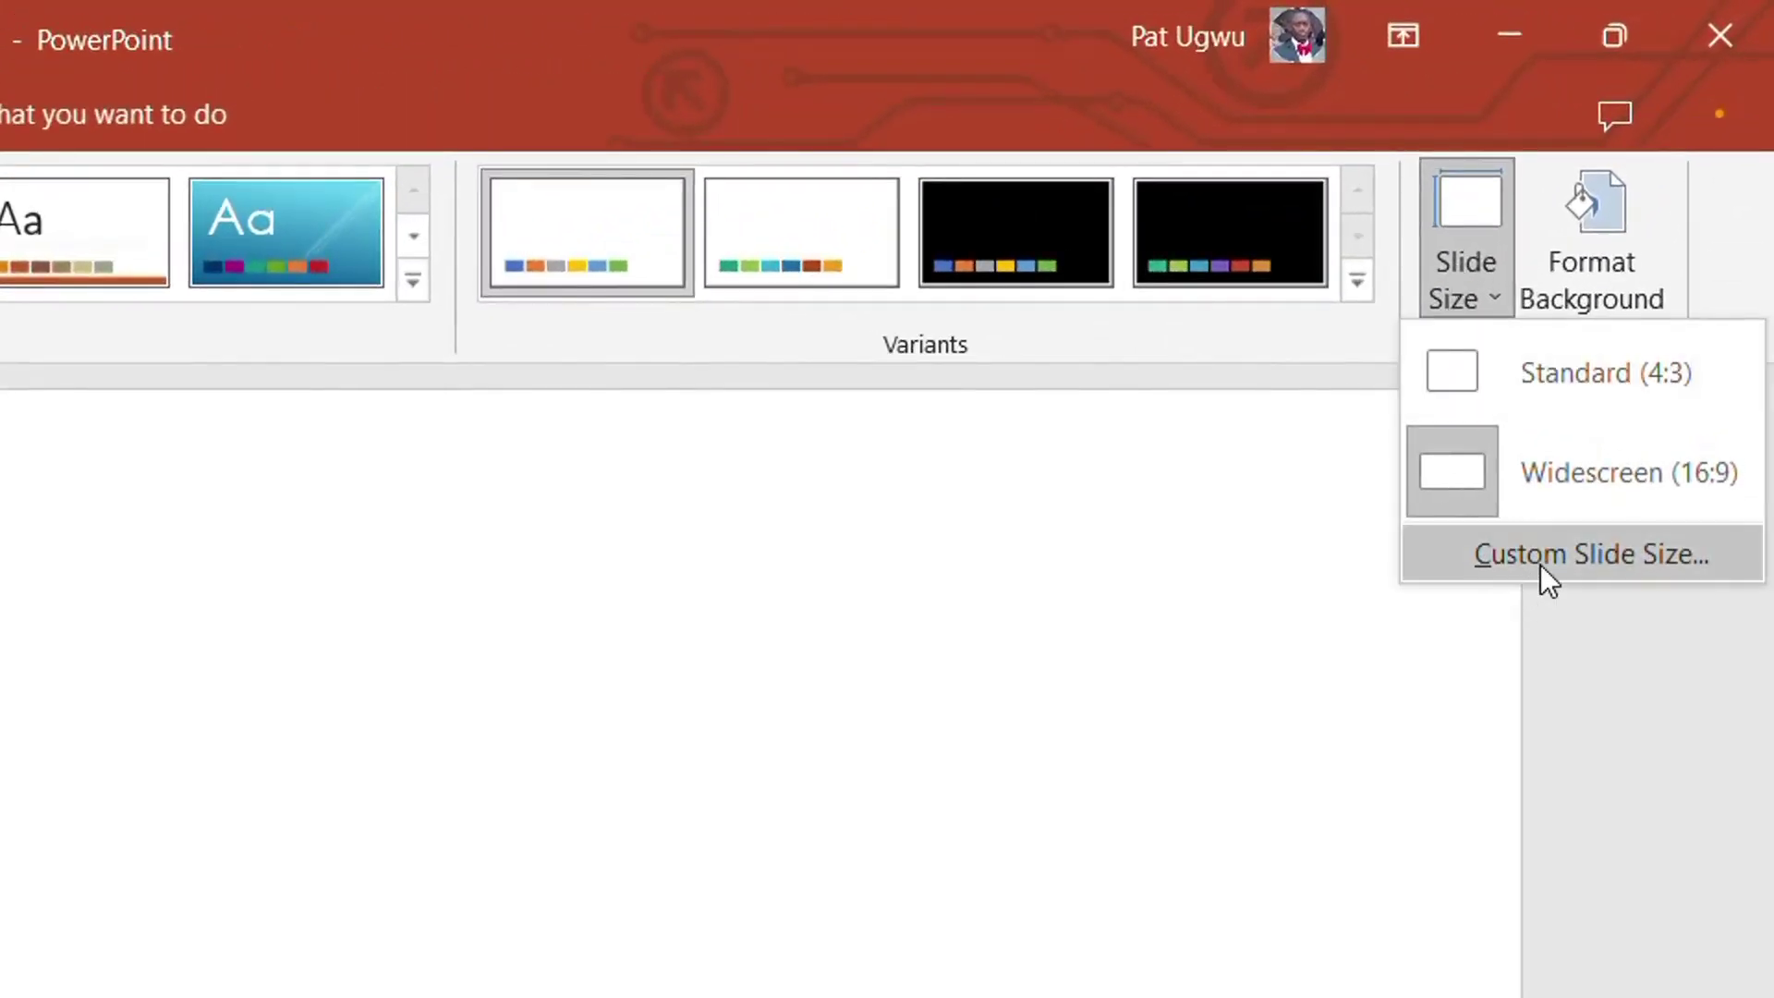
pyautogui.click(1543, 558)
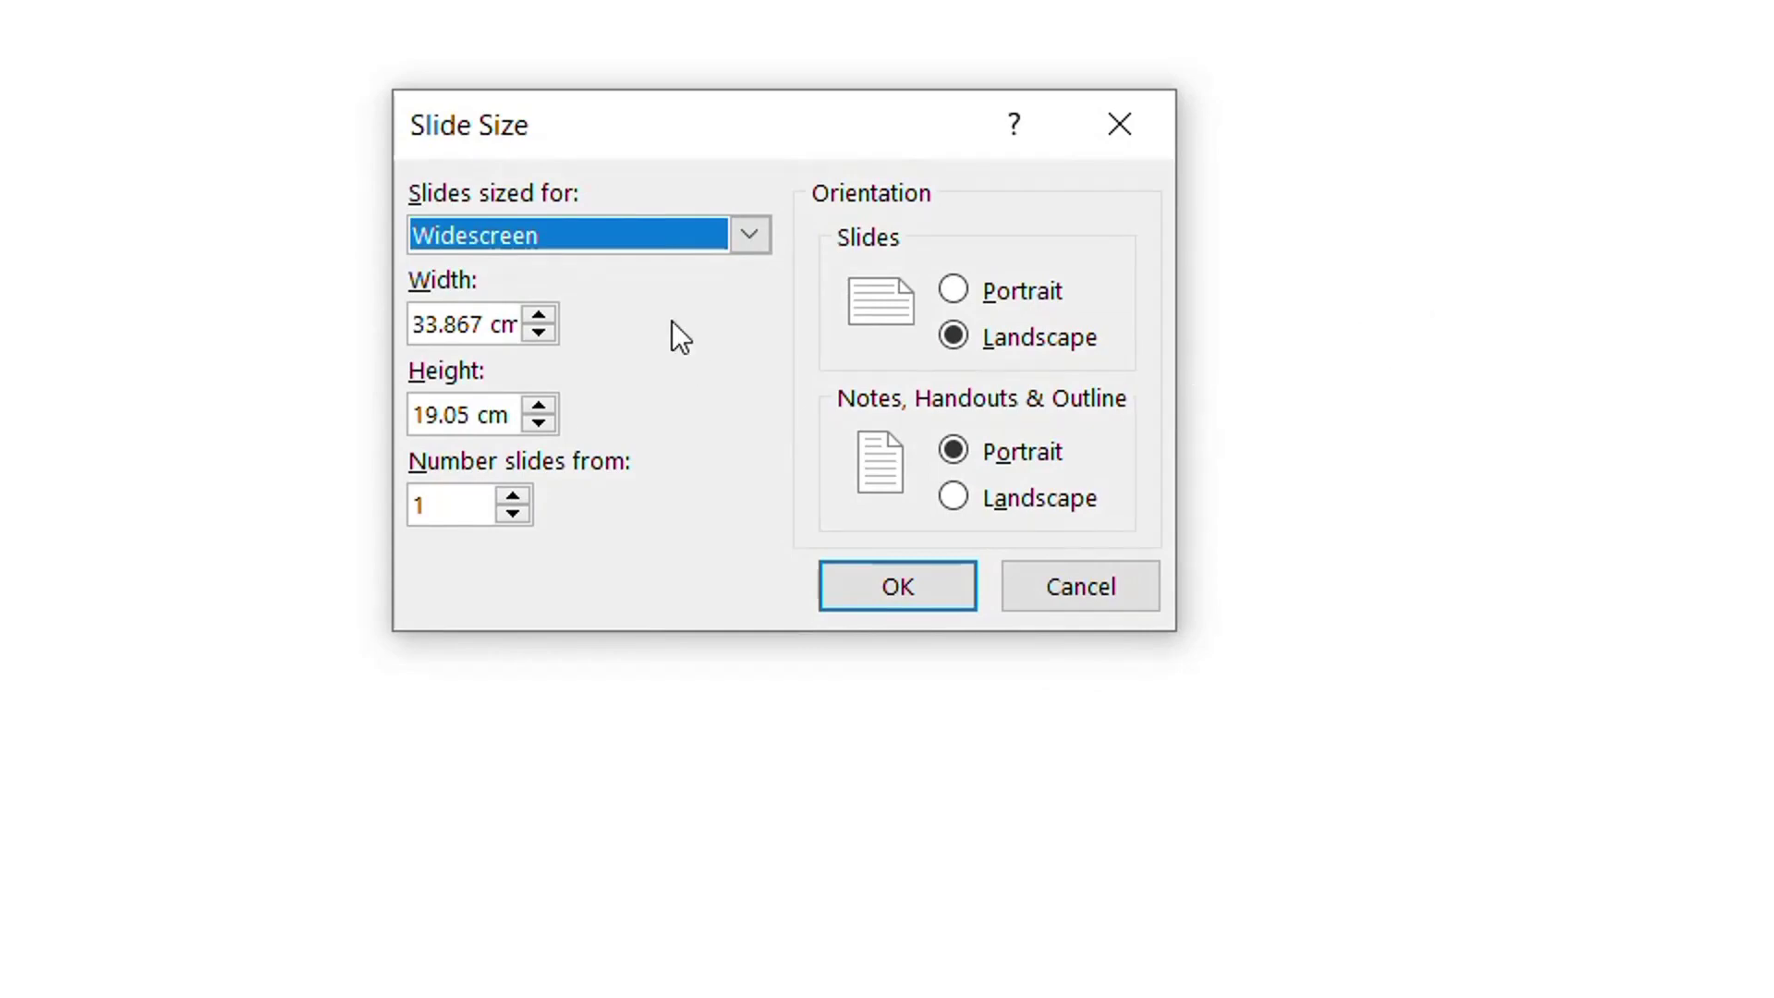
pyautogui.click(750, 239)
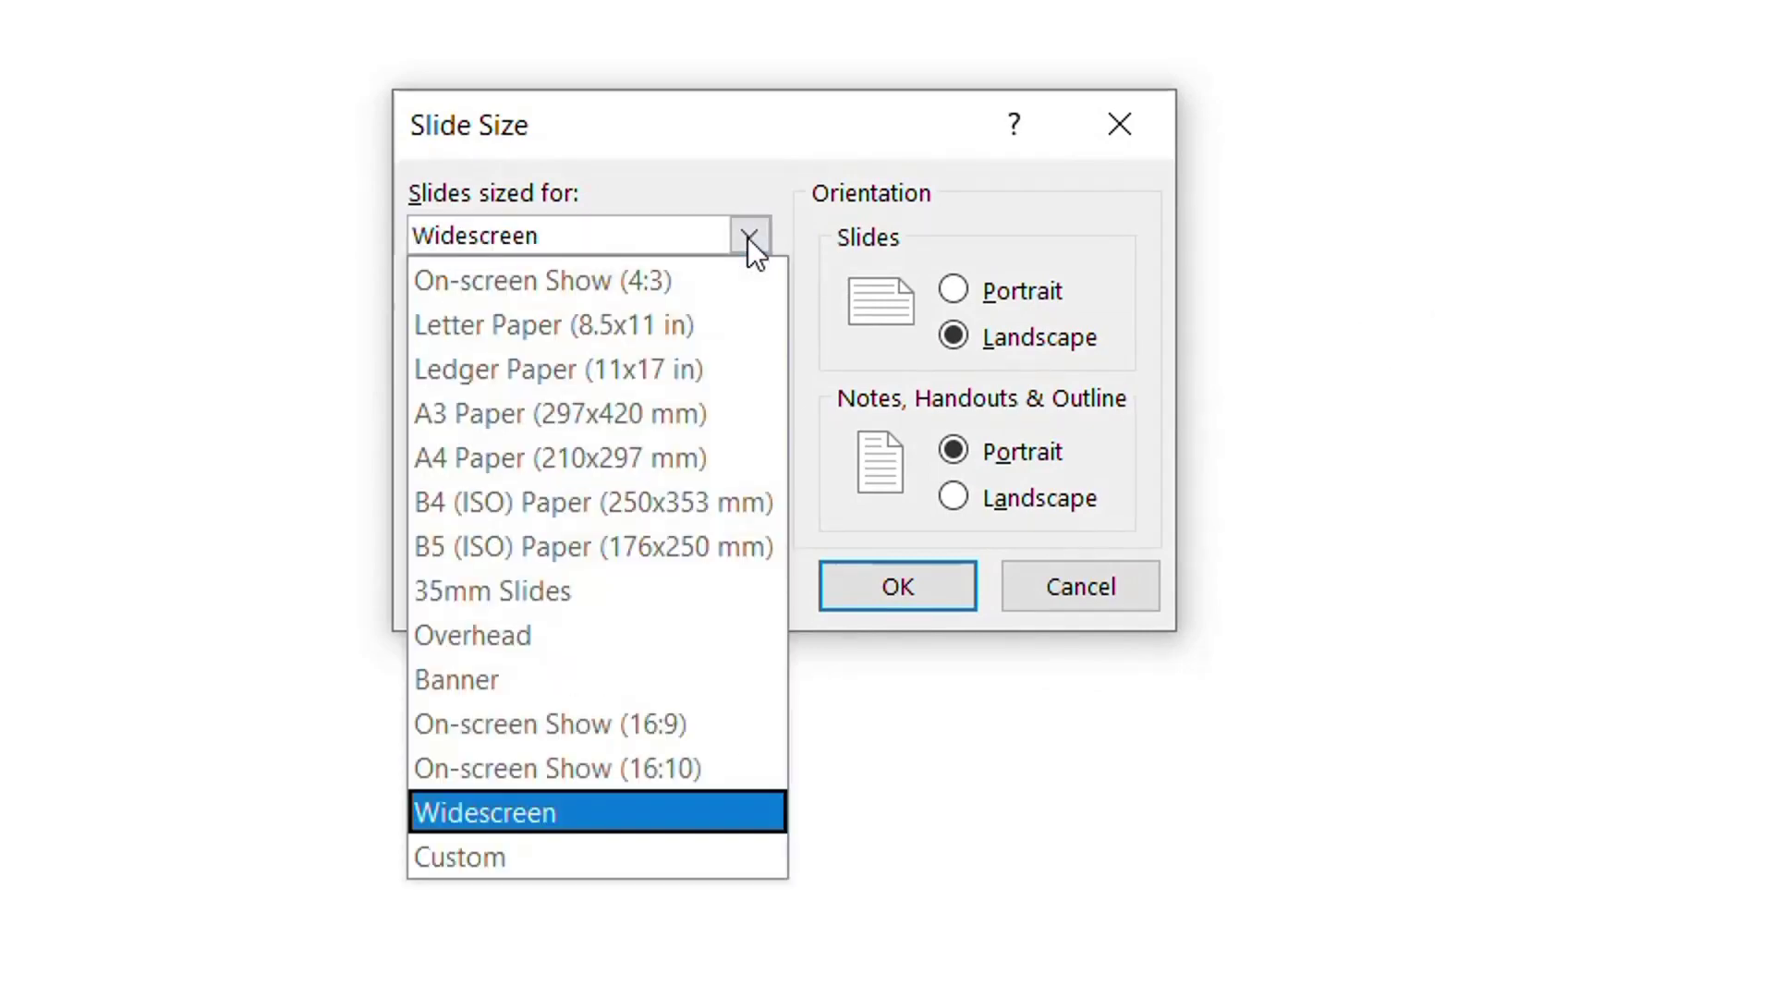
pyautogui.click(600, 457)
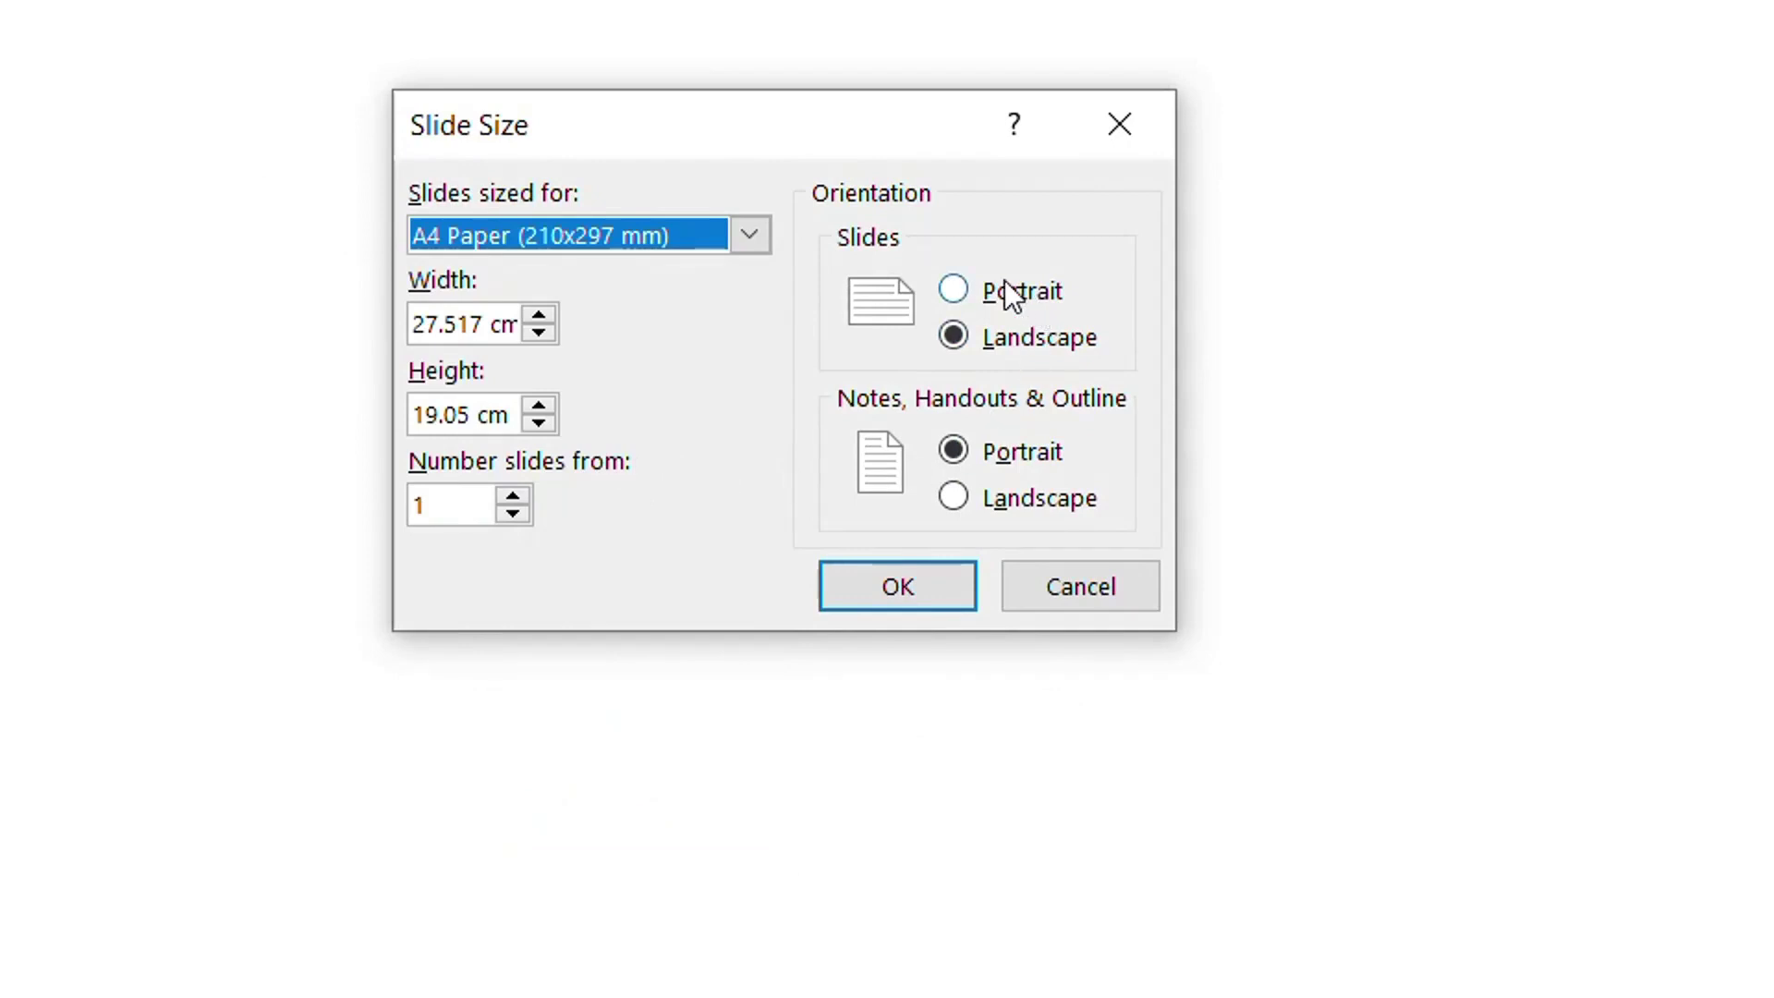
pyautogui.click(972, 291)
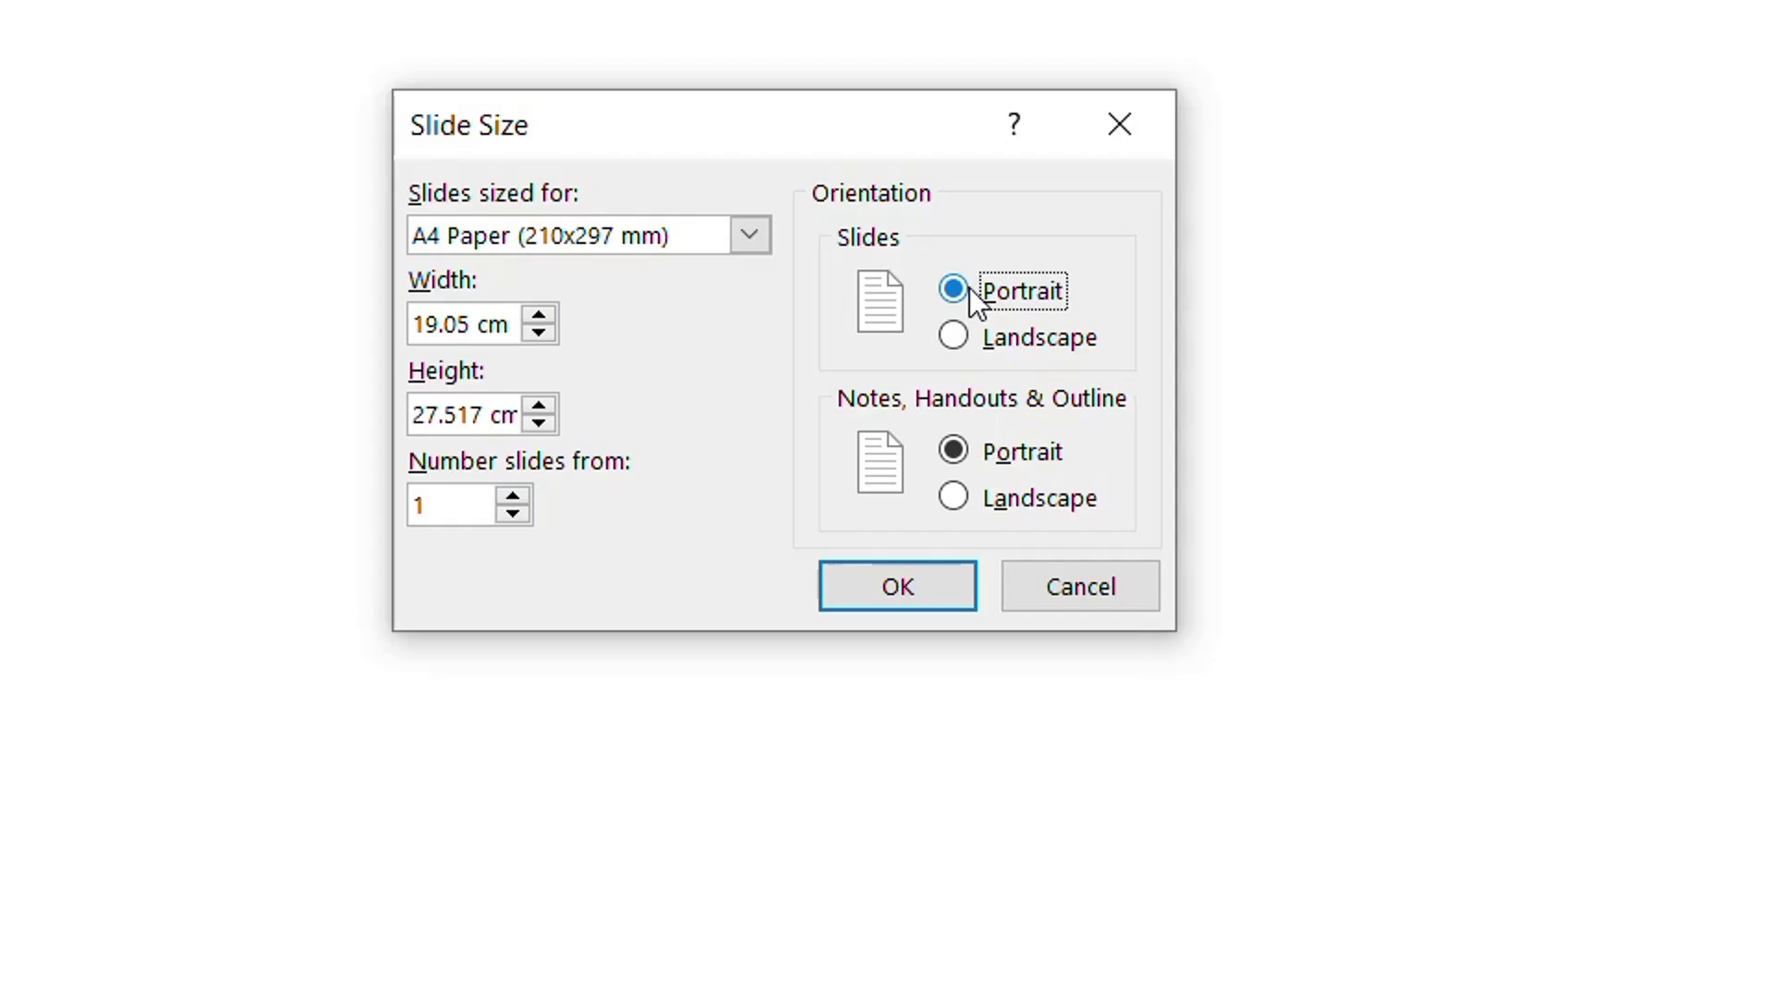
pyautogui.click(905, 601)
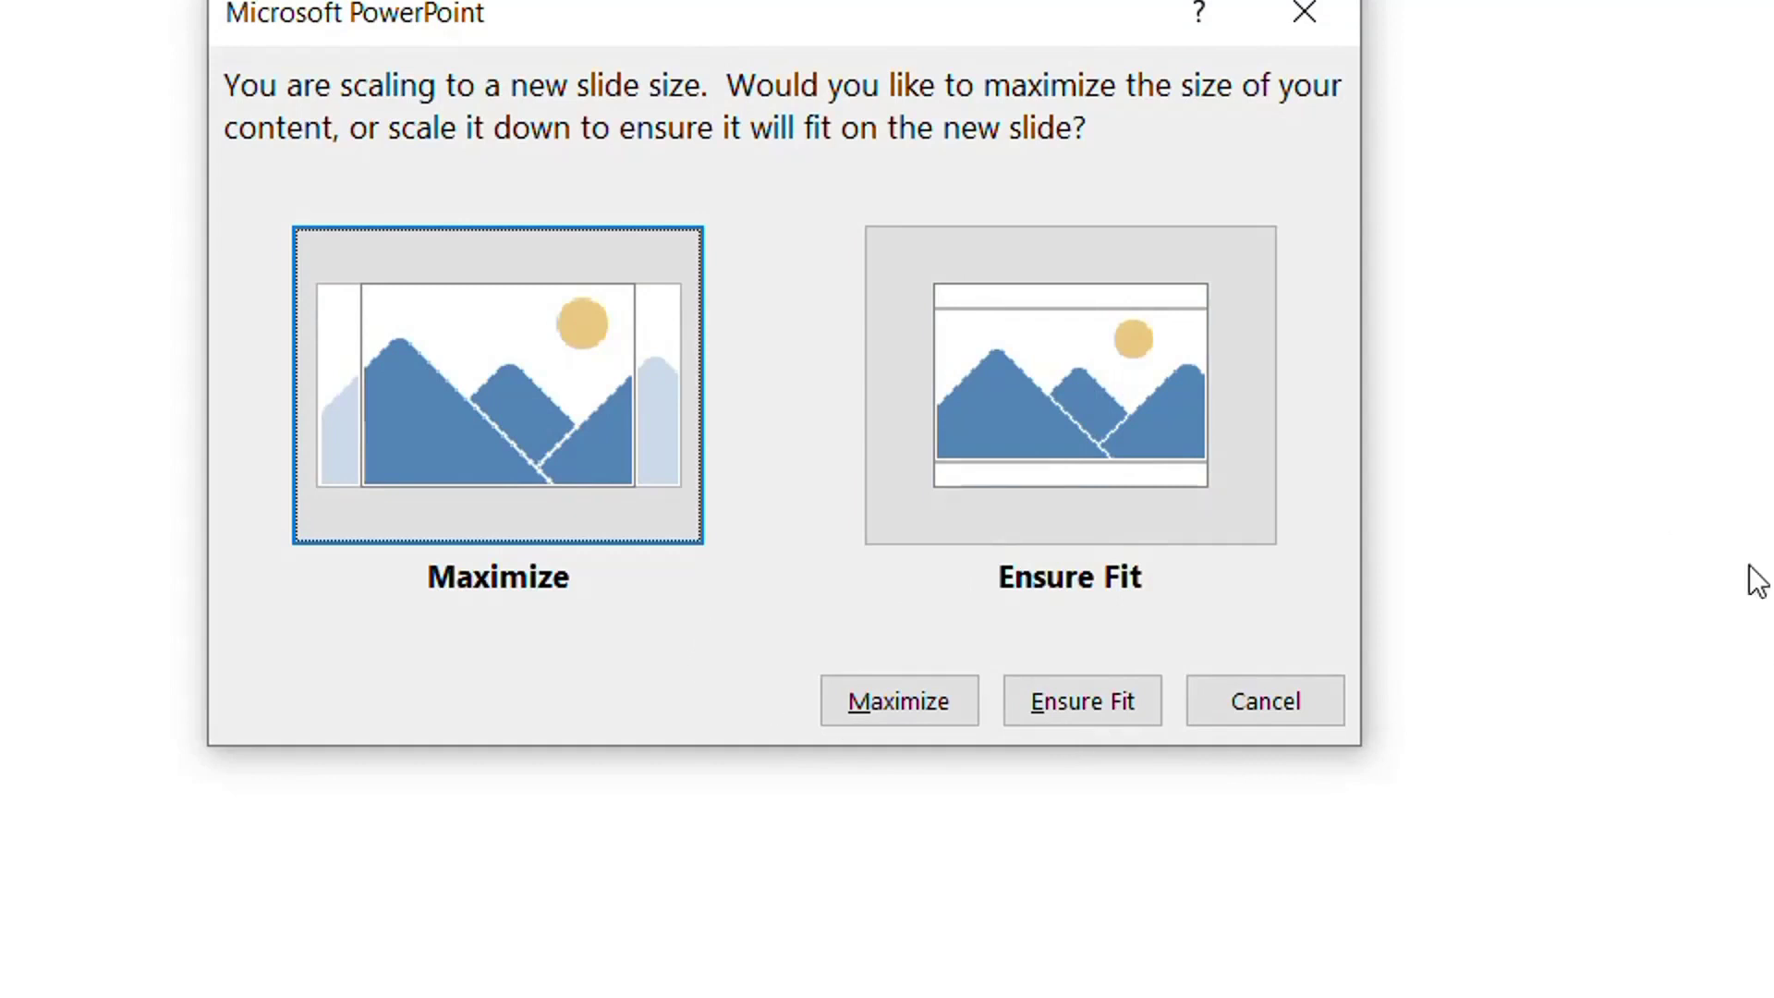
pyautogui.click(1083, 427)
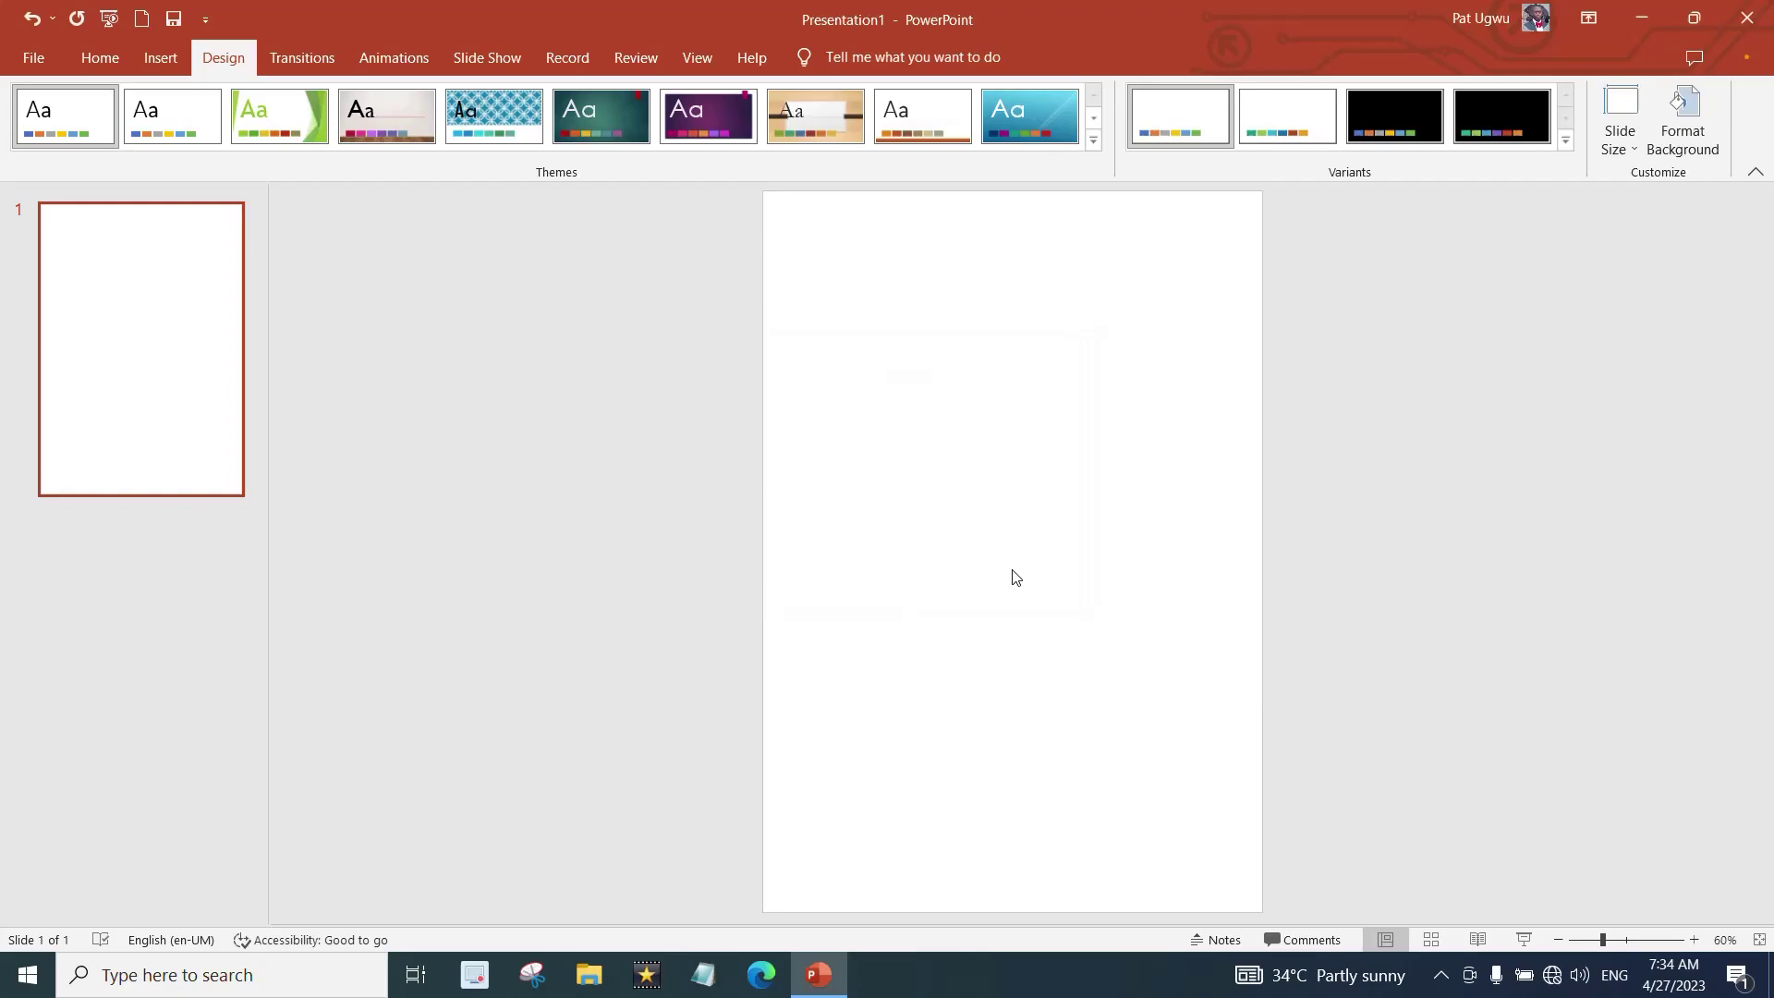
# - Fill the slide background with a solid dark blue colour via Format Background
pyautogui.click(1678, 145)
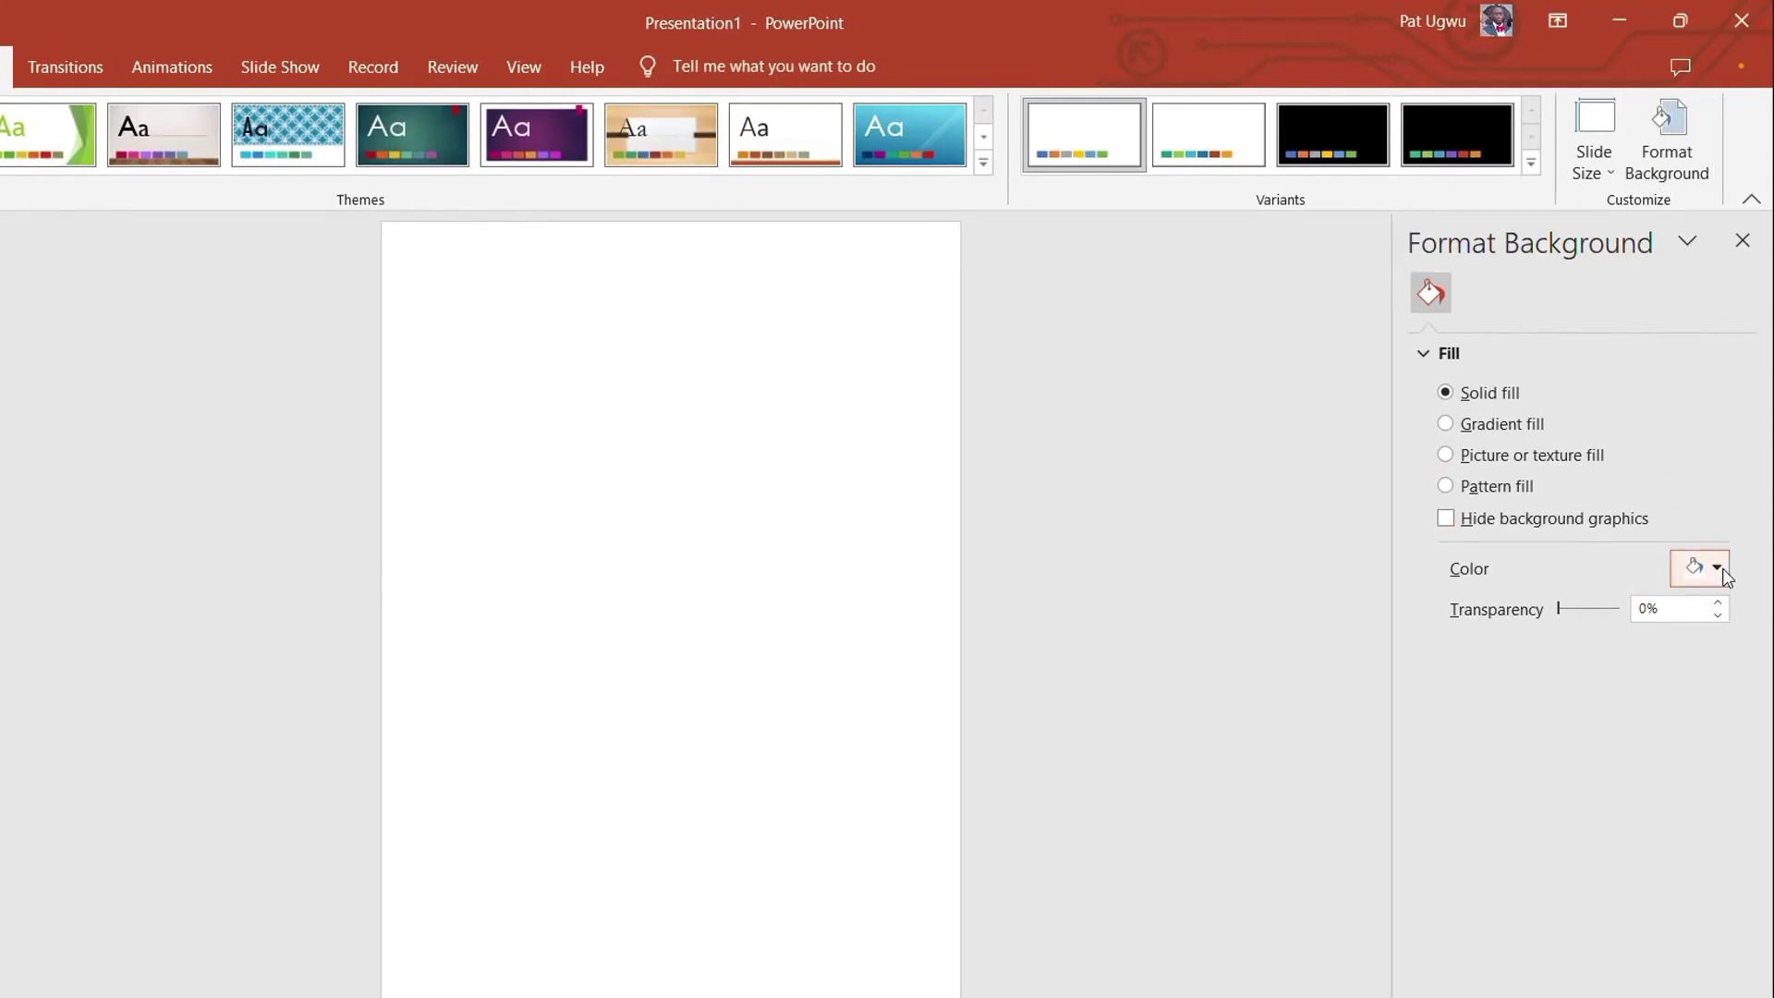
pyautogui.click(1718, 570)
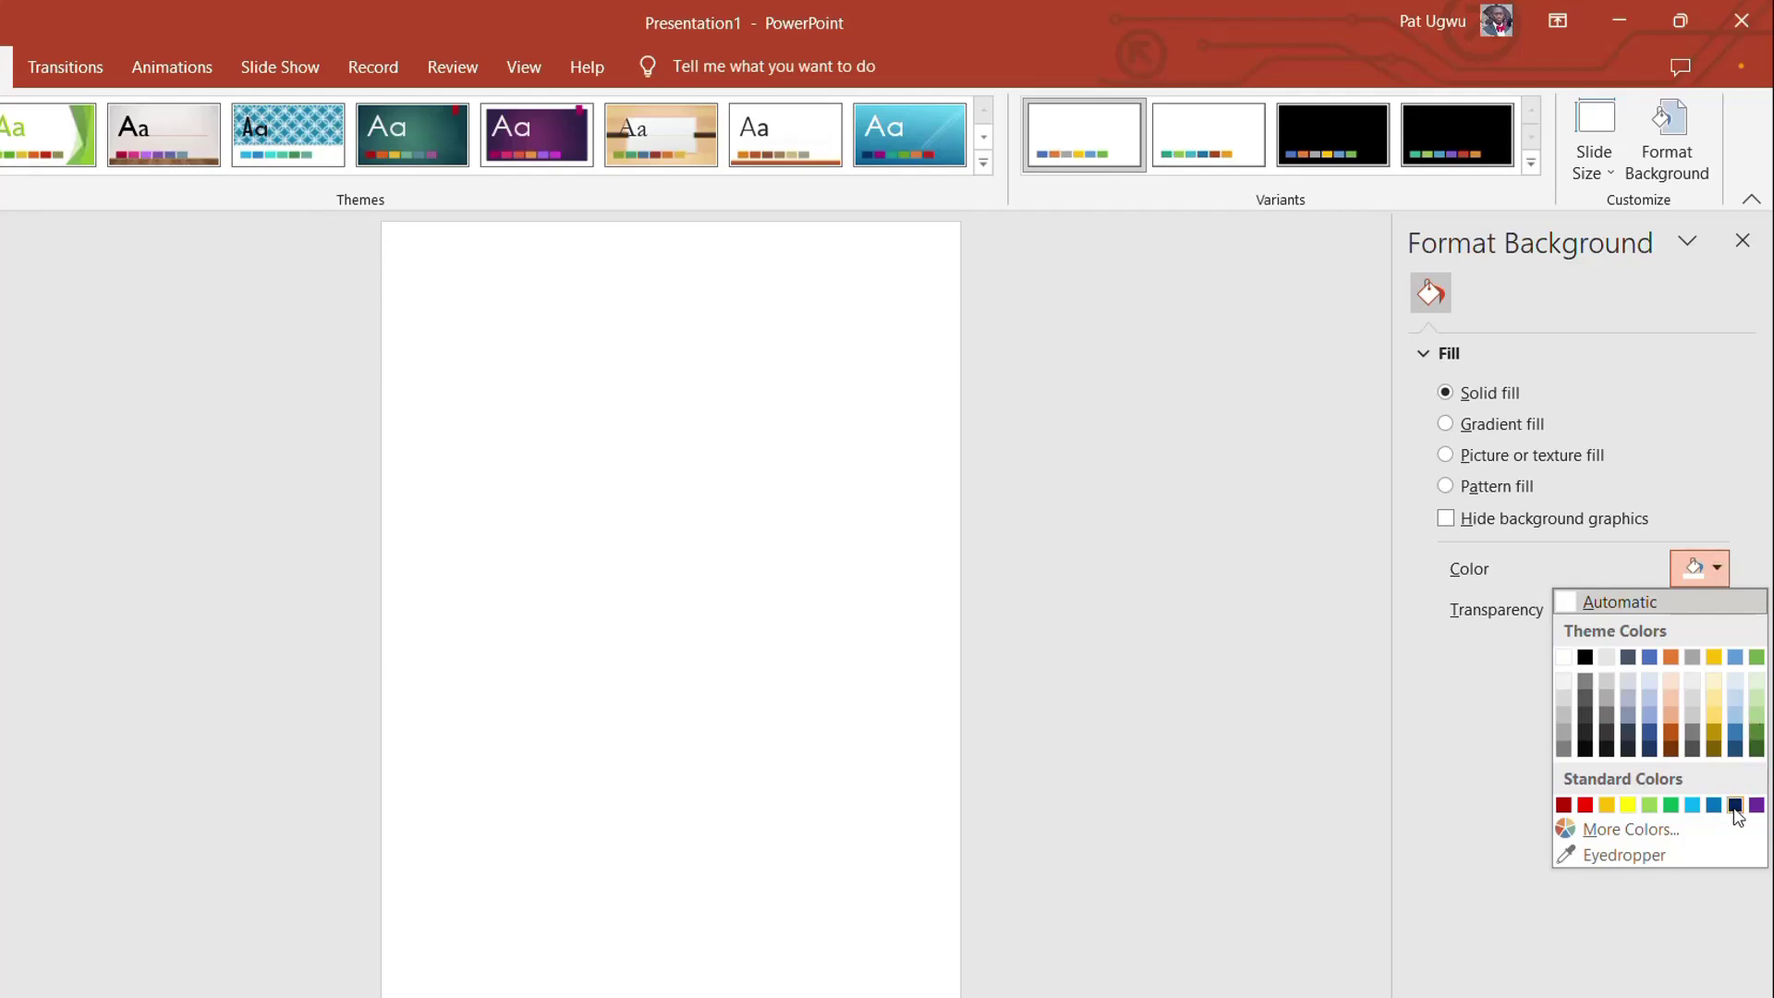
pyautogui.click(1732, 806)
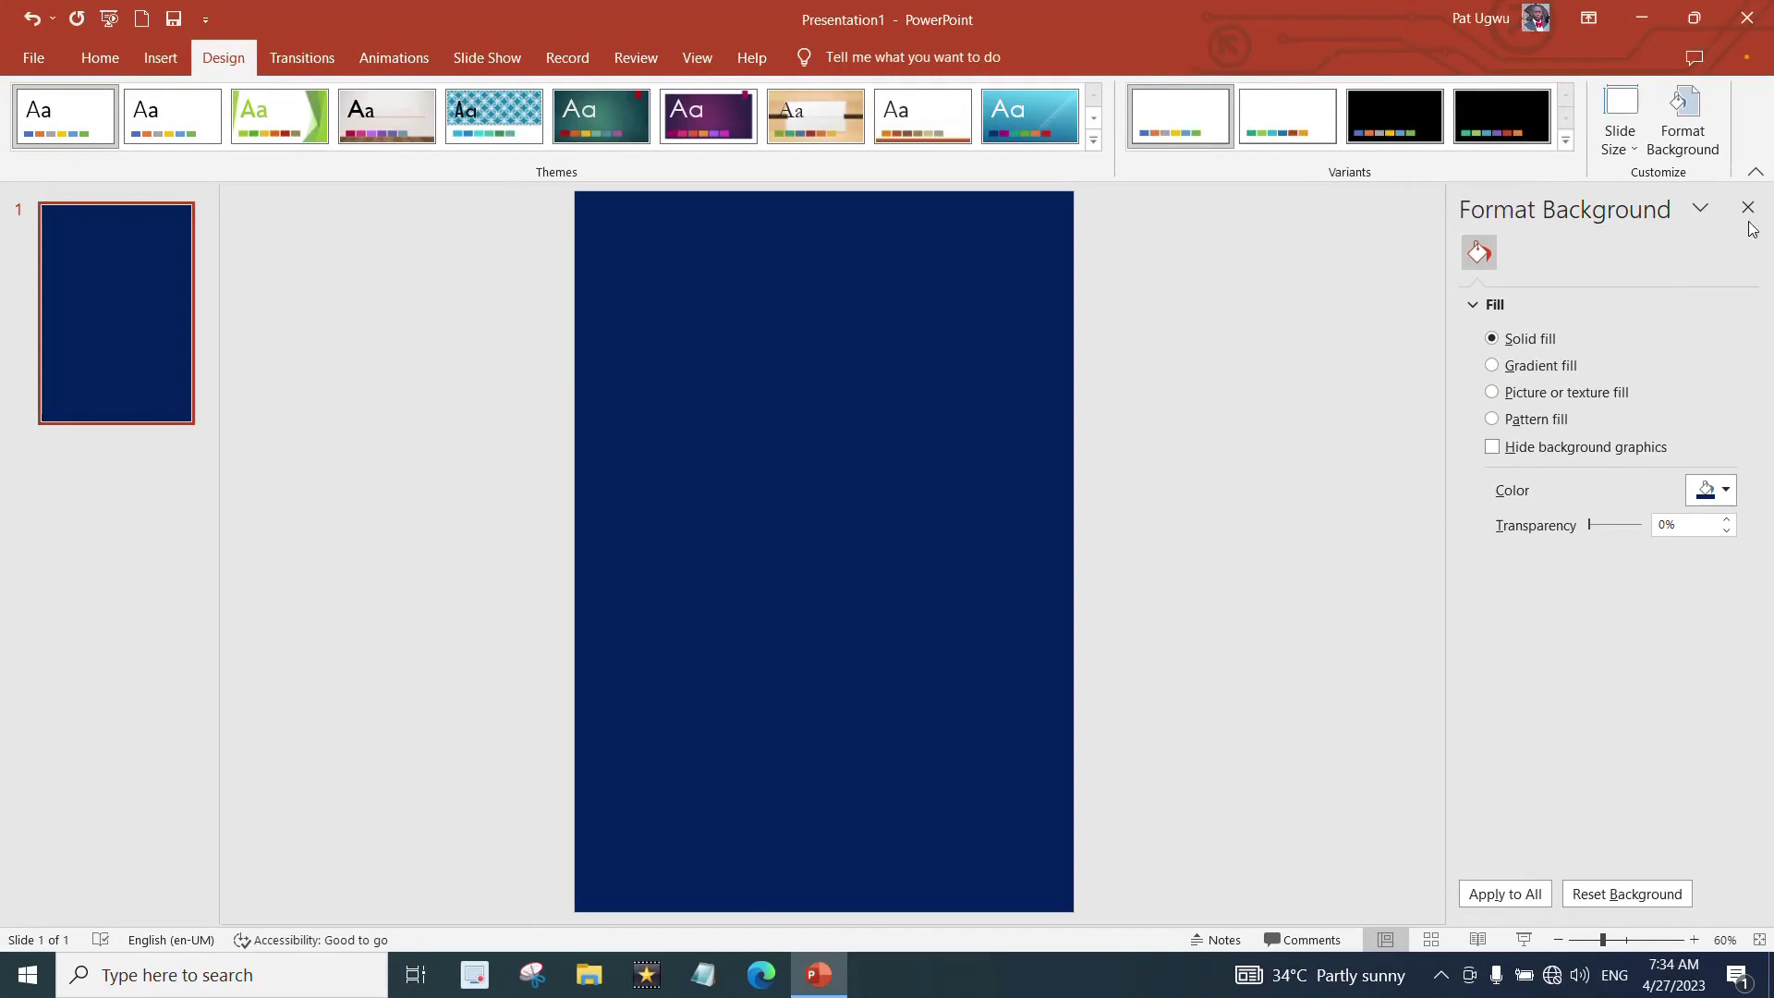
pyautogui.click(1748, 207)
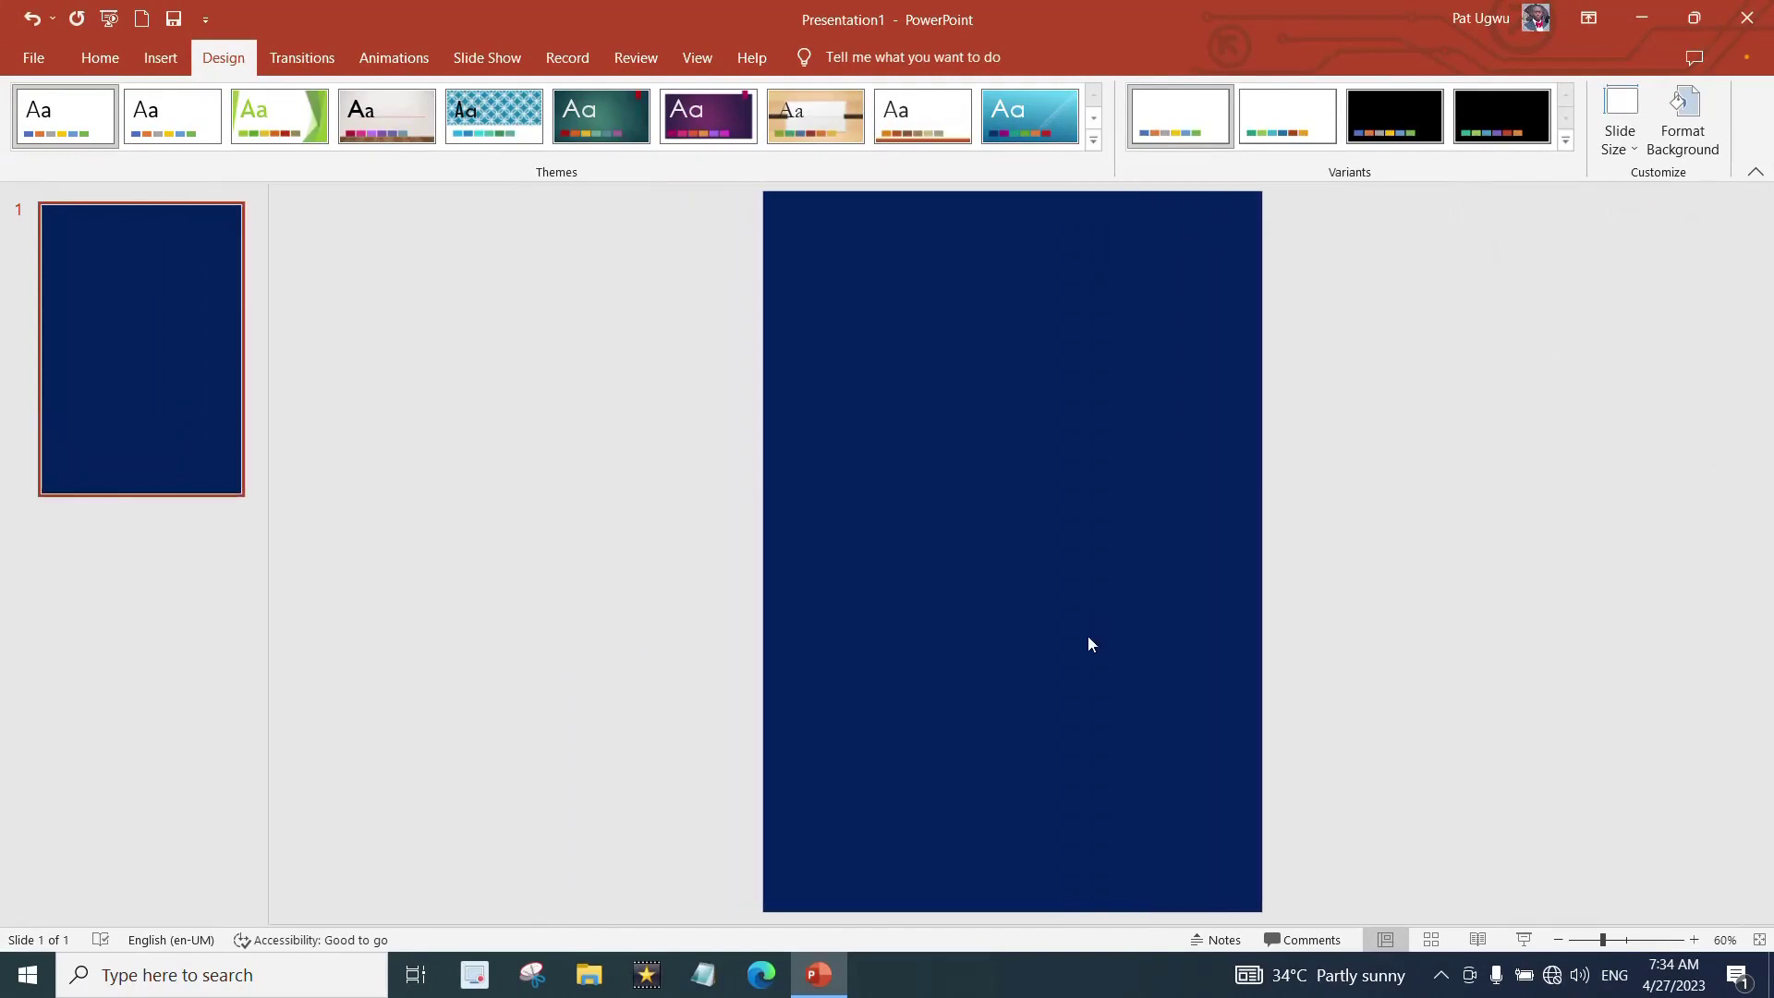
# - Paste the cover text boxes and colour the whole title text white
pyautogui.hotkey('ctrl', 'v')
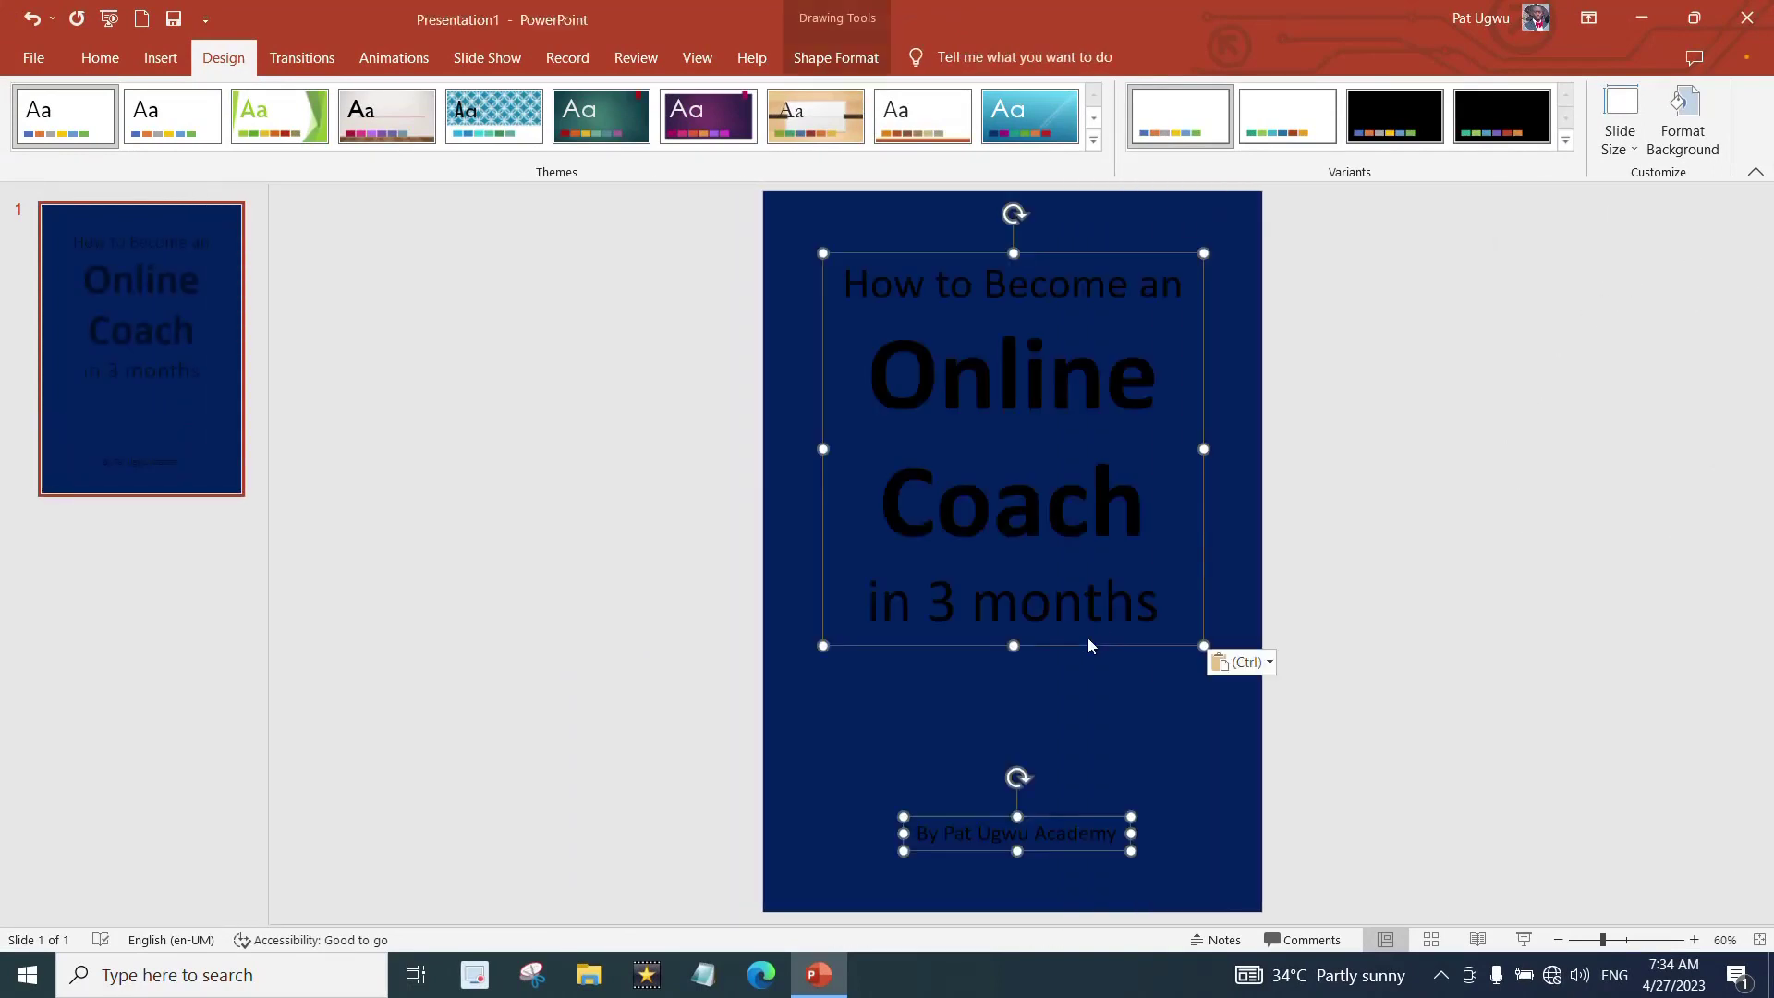
pyautogui.click(1046, 506)
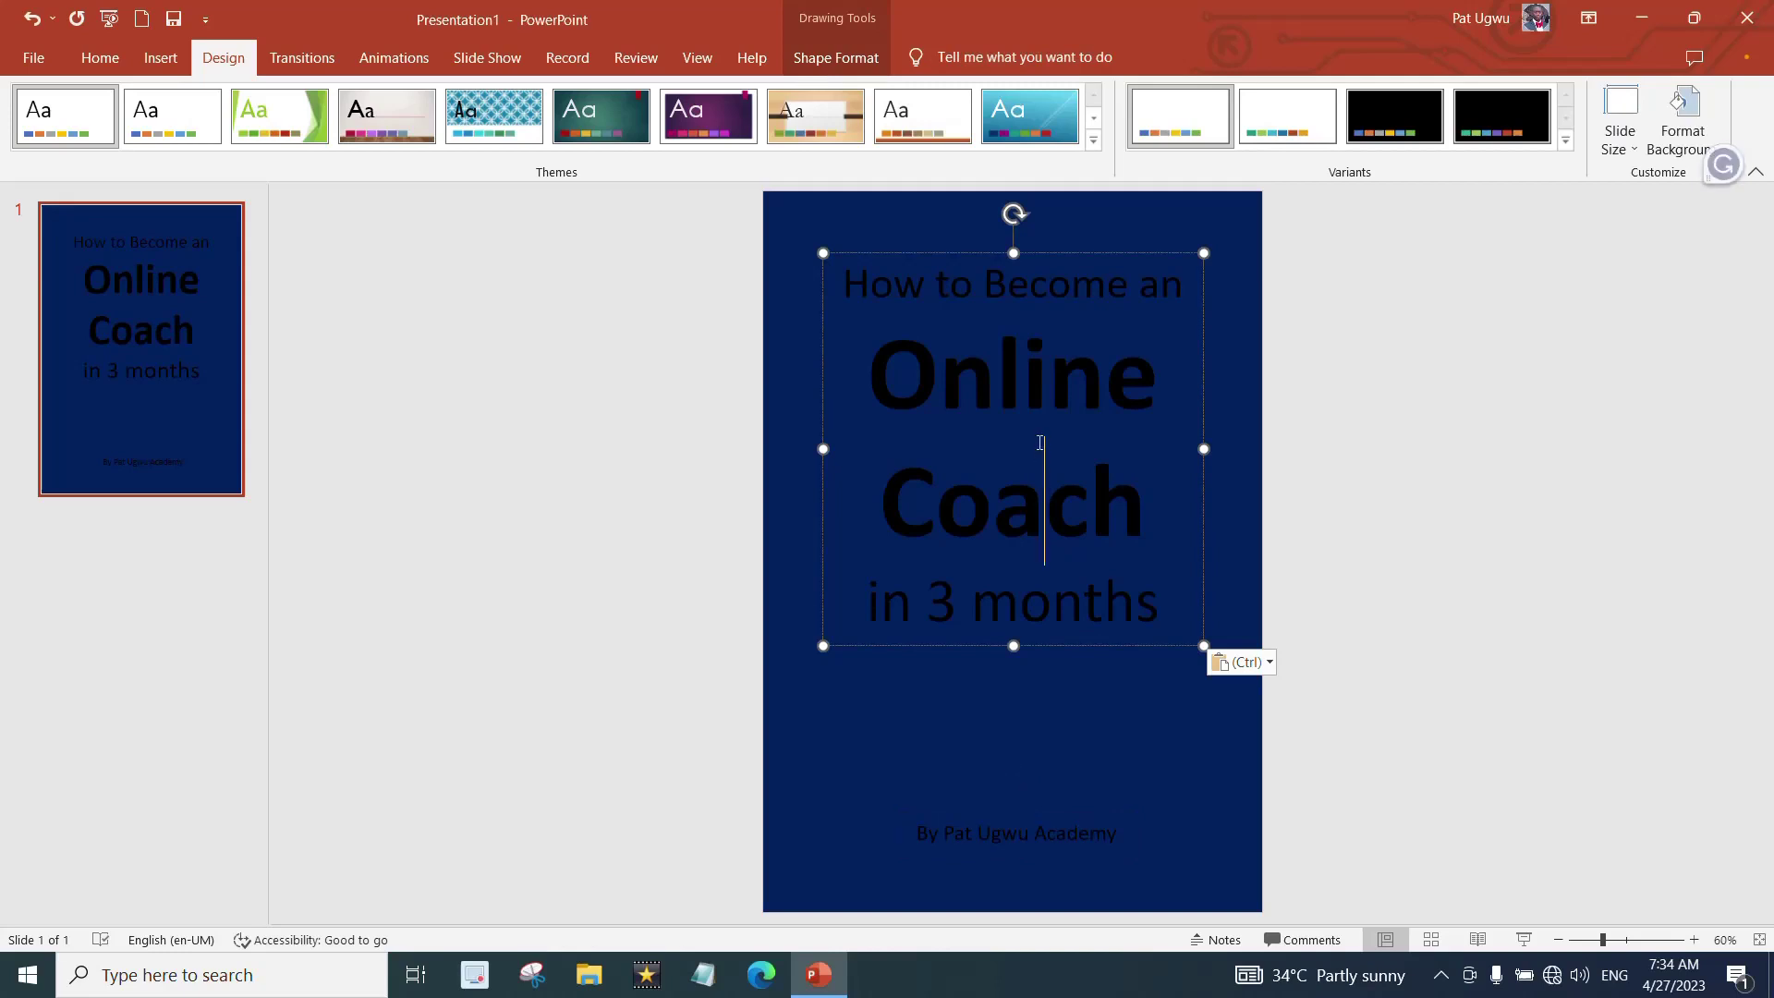
pyautogui.hotkey('ctrl', 'a')
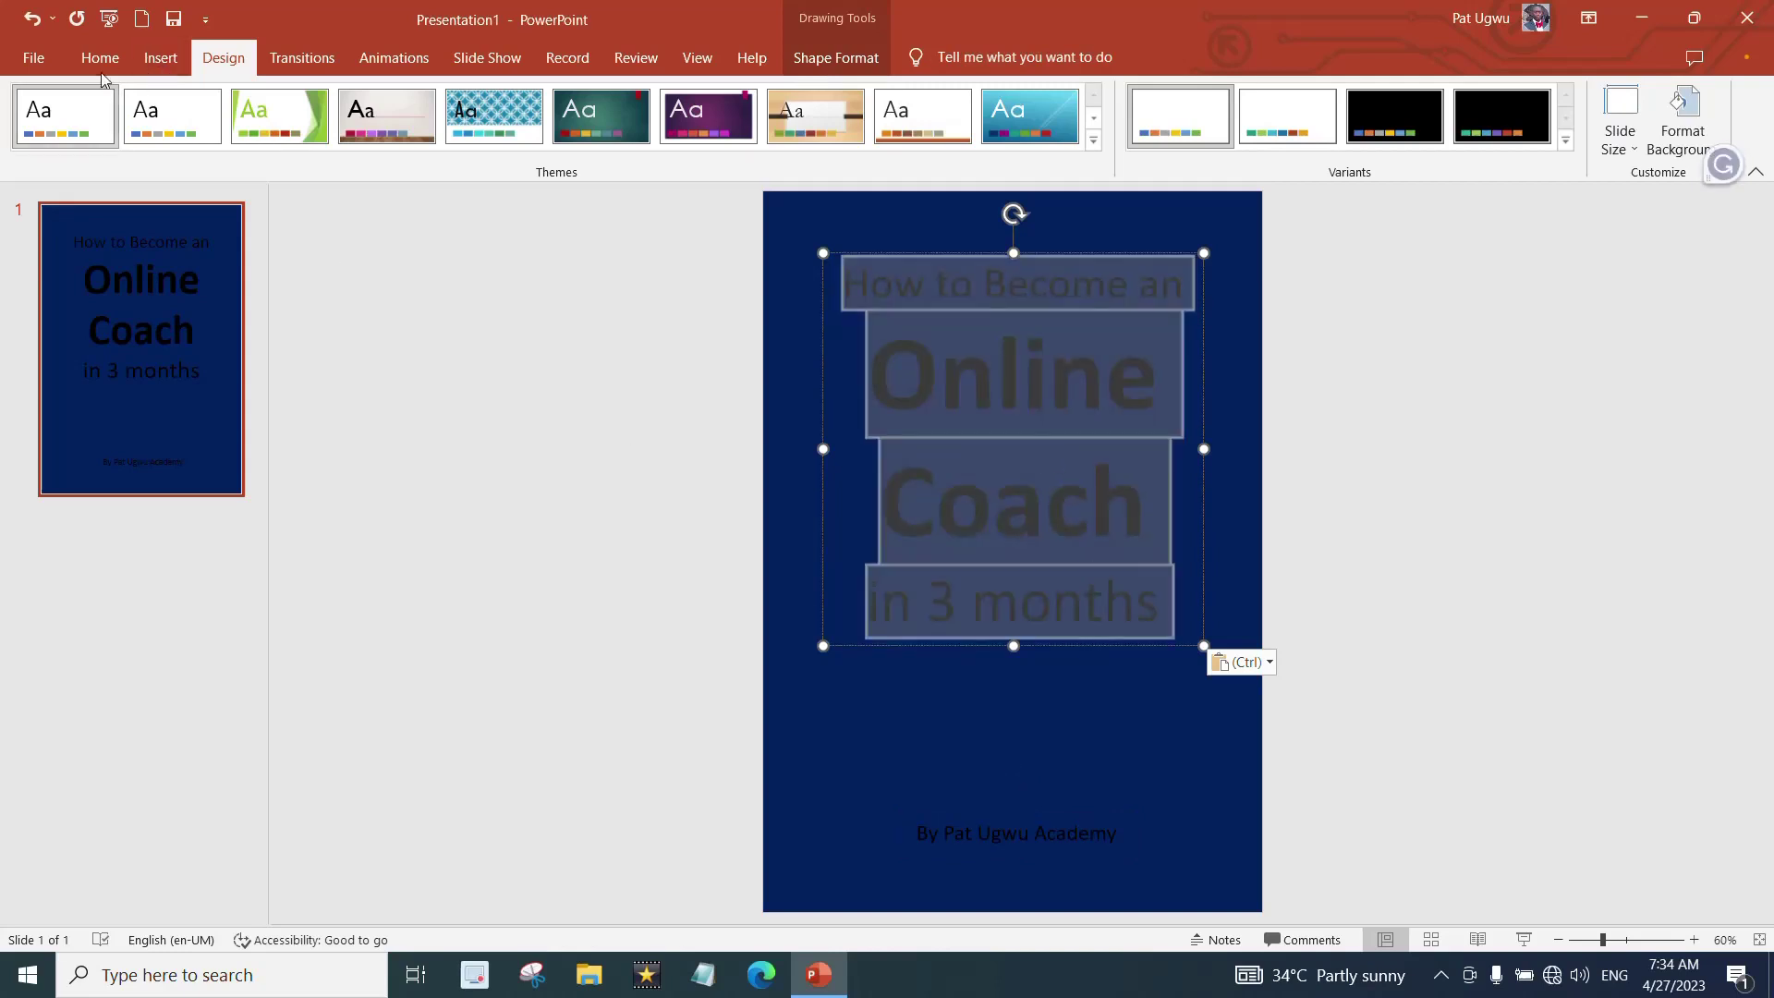
pyautogui.click(100, 67)
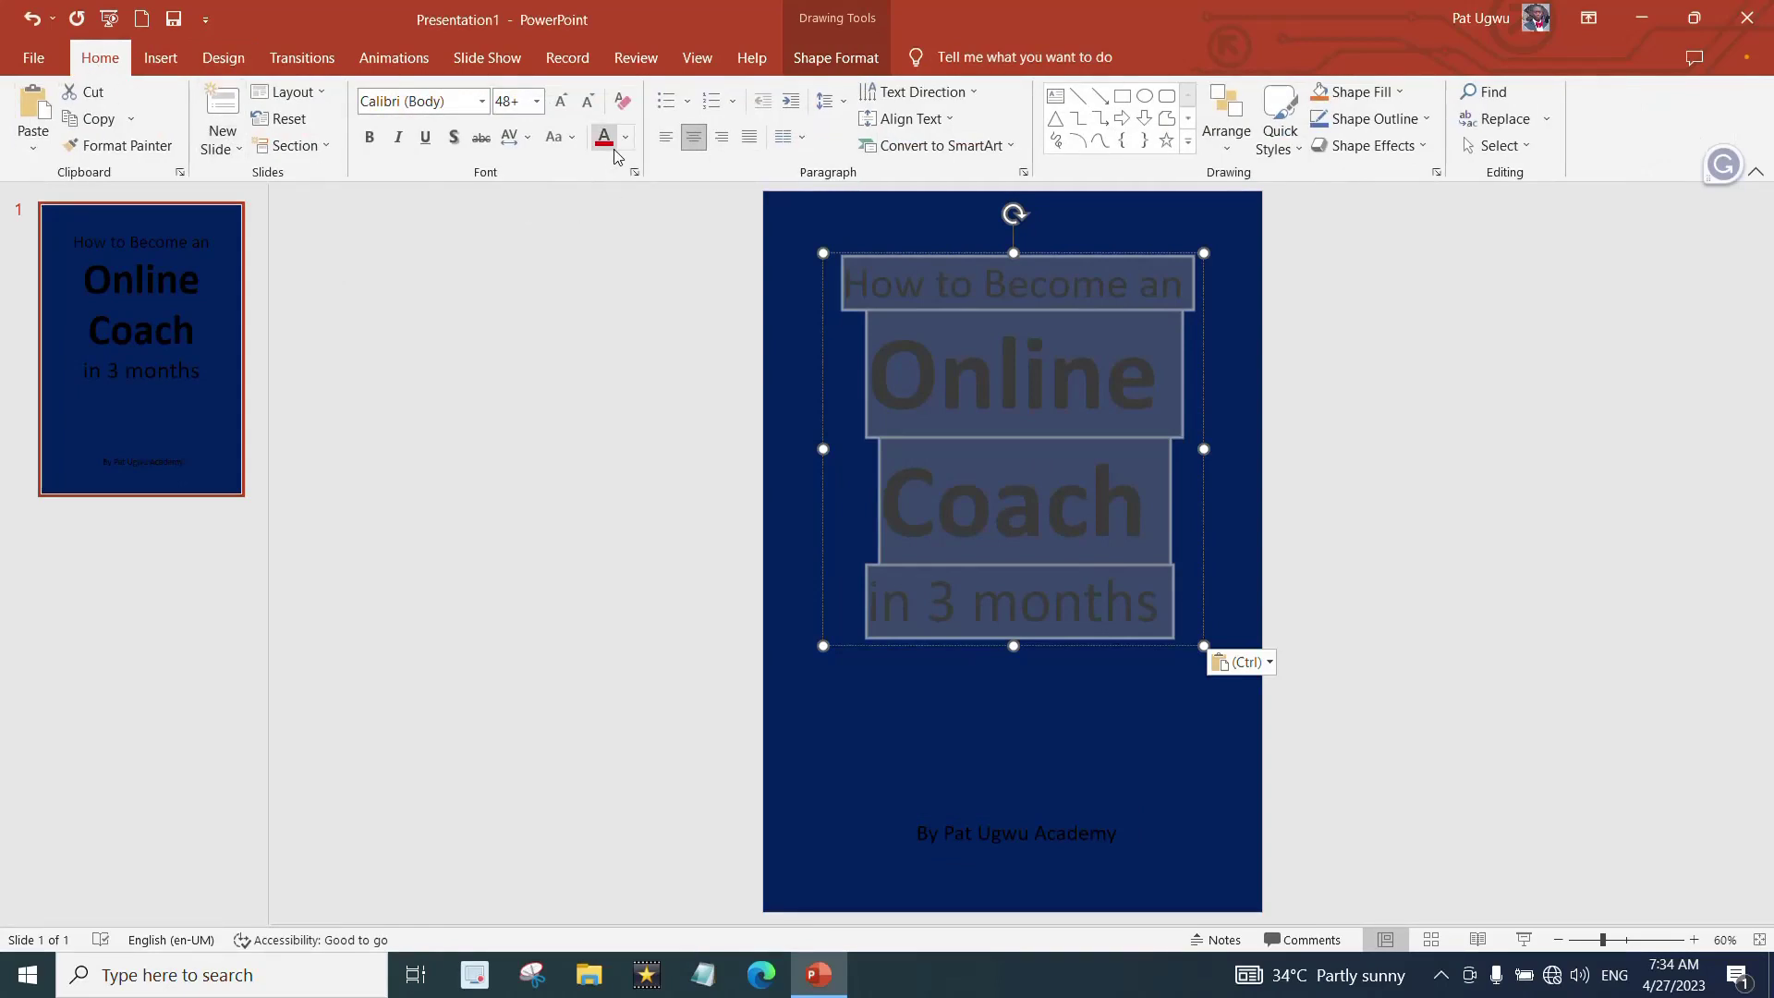
pyautogui.click(622, 147)
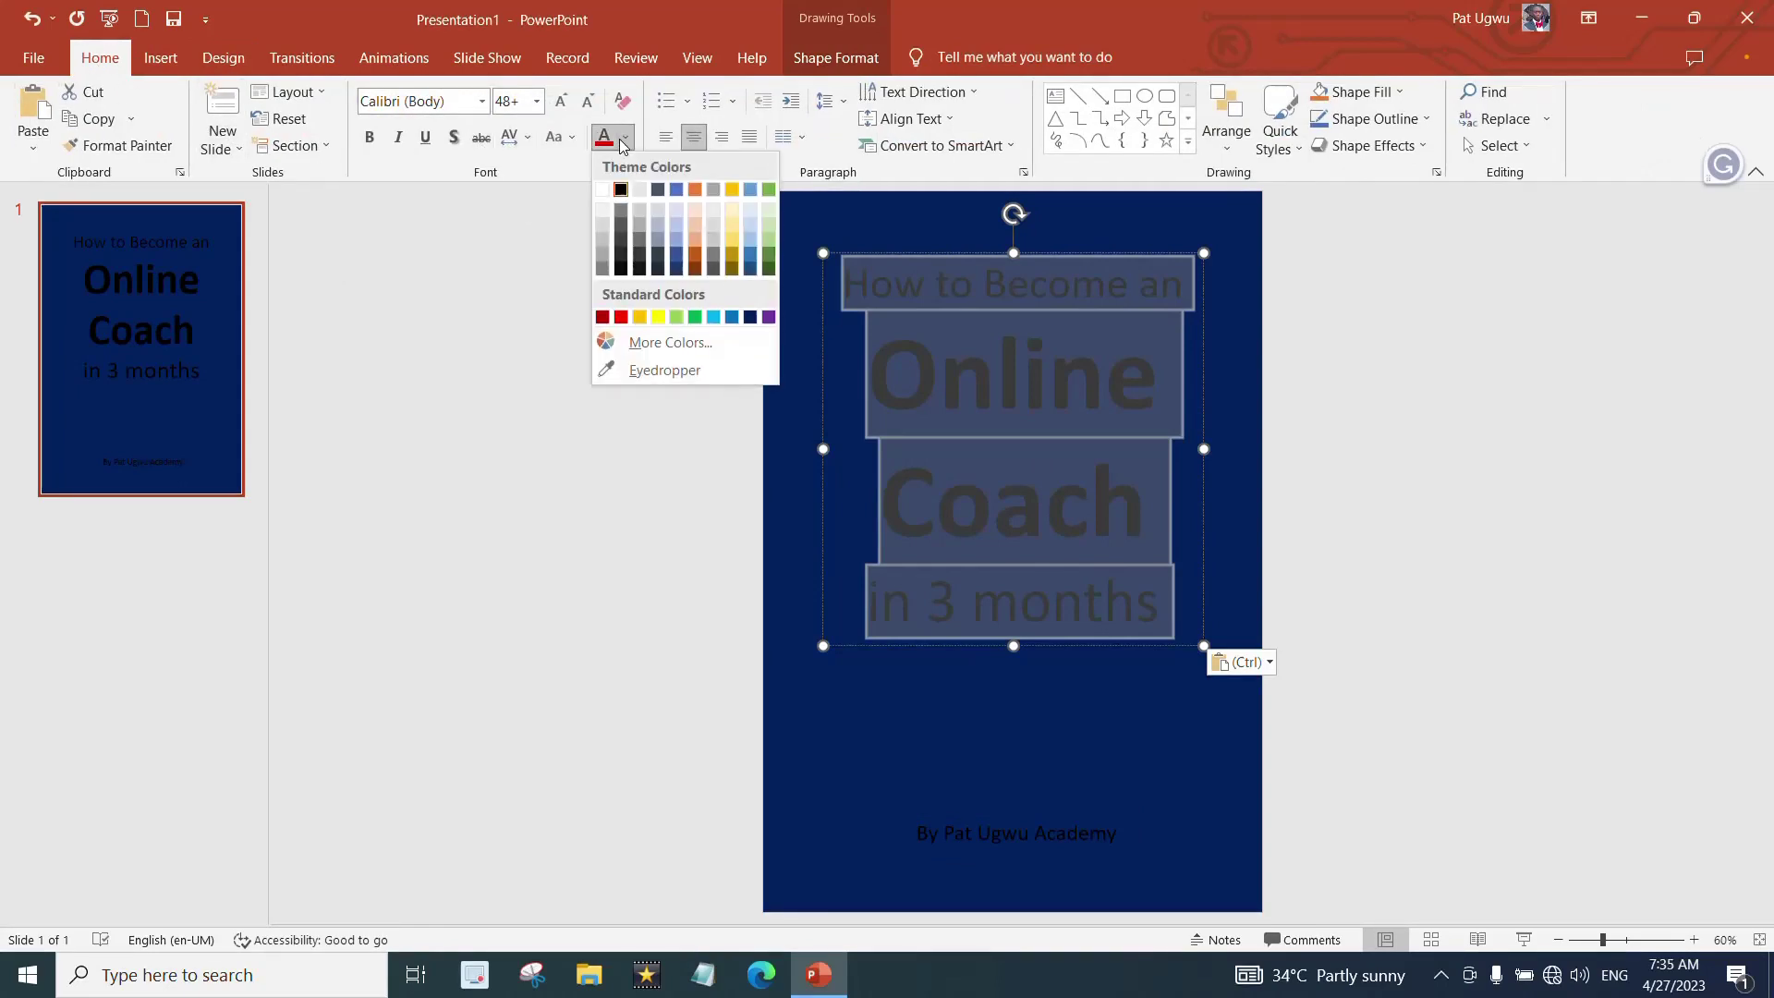
pyautogui.click(607, 191)
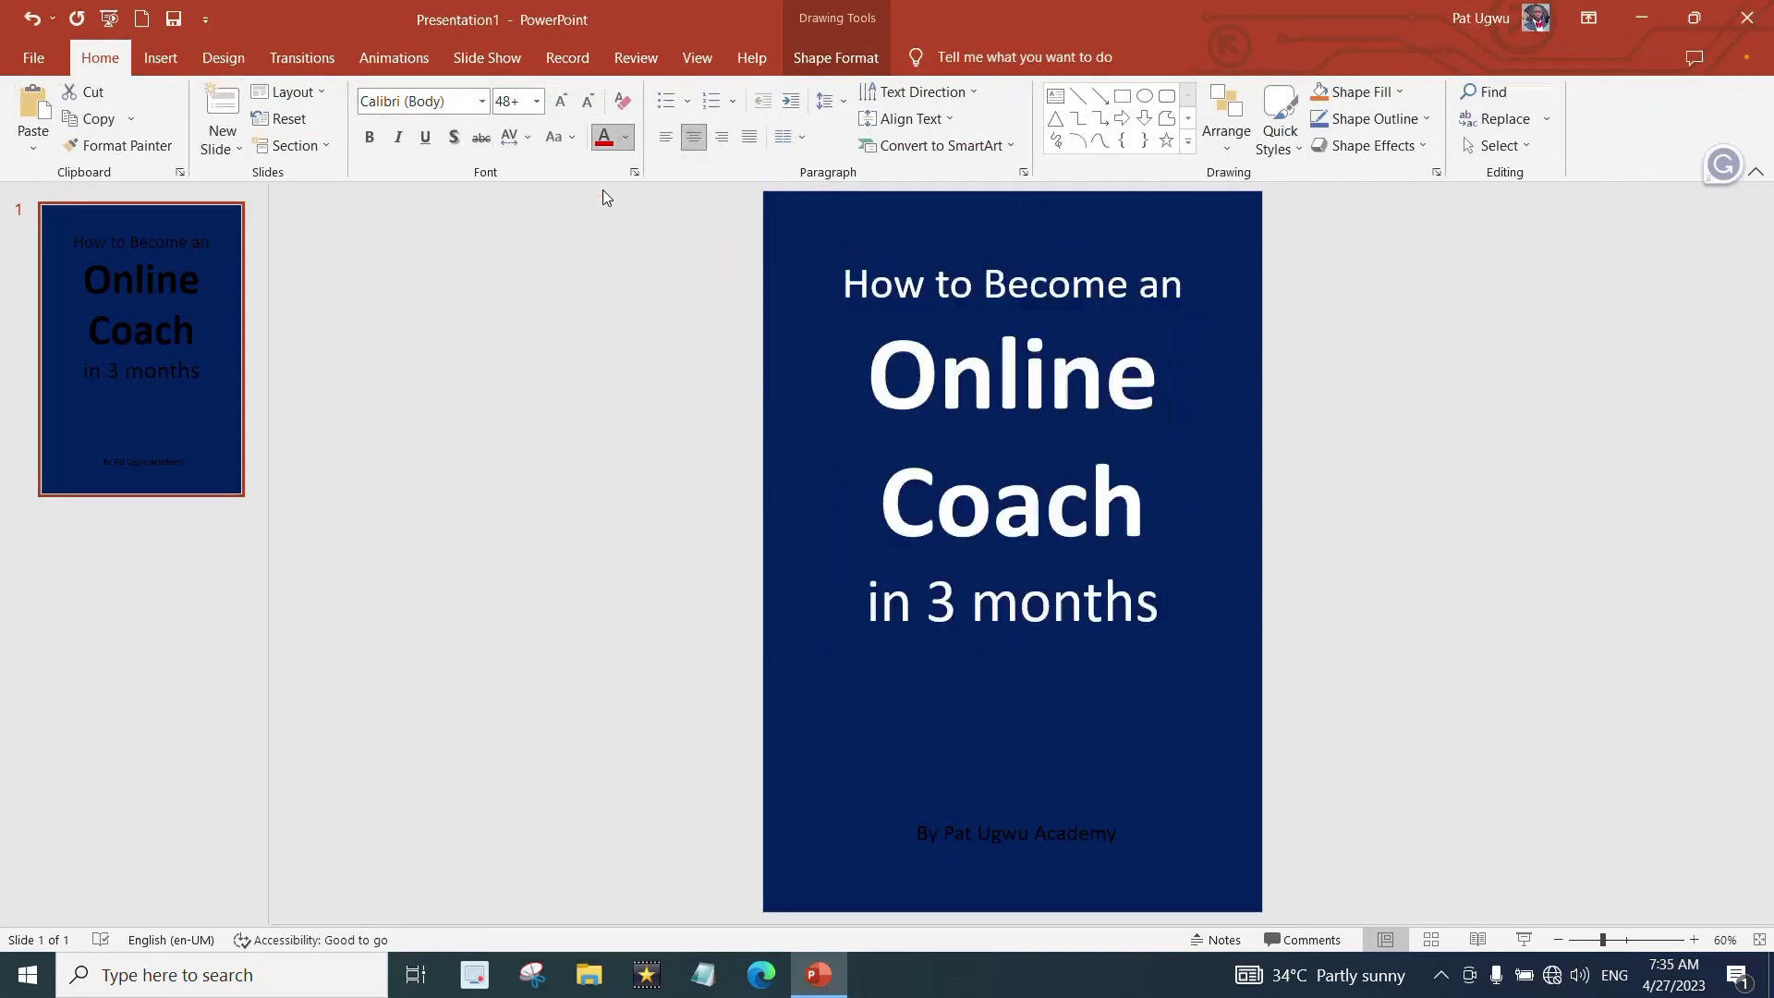
pyautogui.click(1016, 512)
# - Set the words Online Coach in Arial Black and widen the box so Online fits one line
pyautogui.moveTo(873, 386); pyautogui.dragTo(1145, 543)
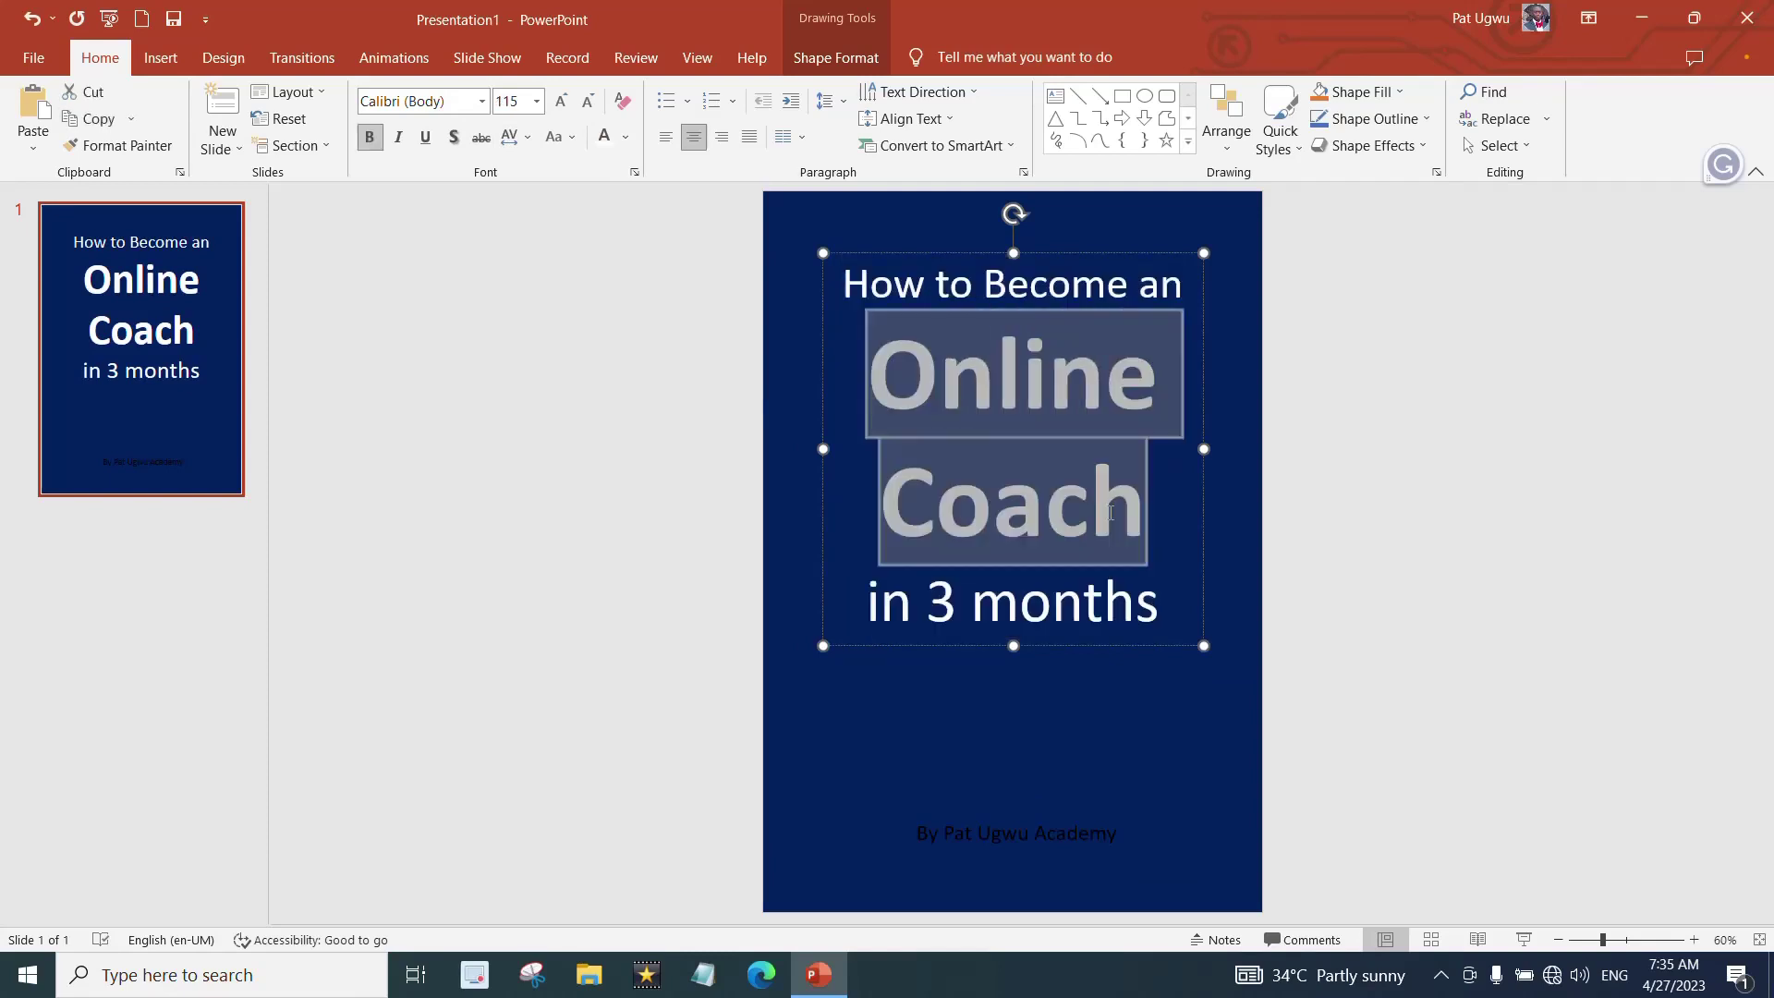
pyautogui.click(482, 102)
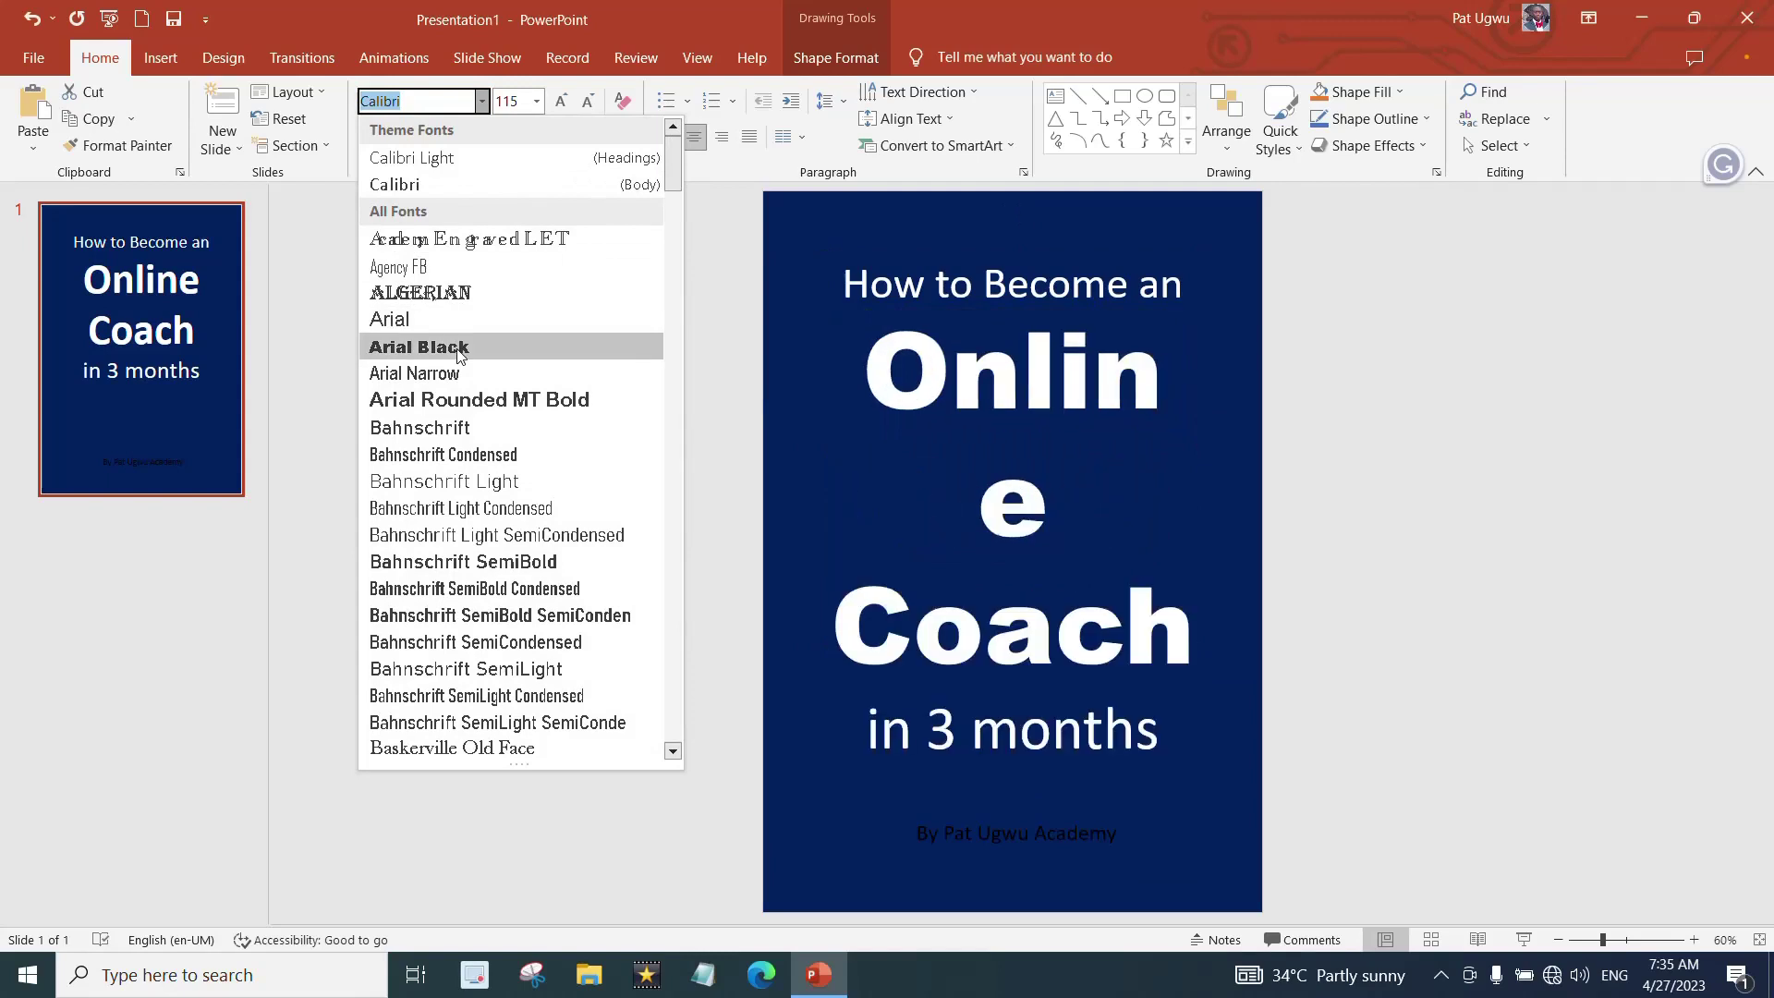
pyautogui.click(418, 347)
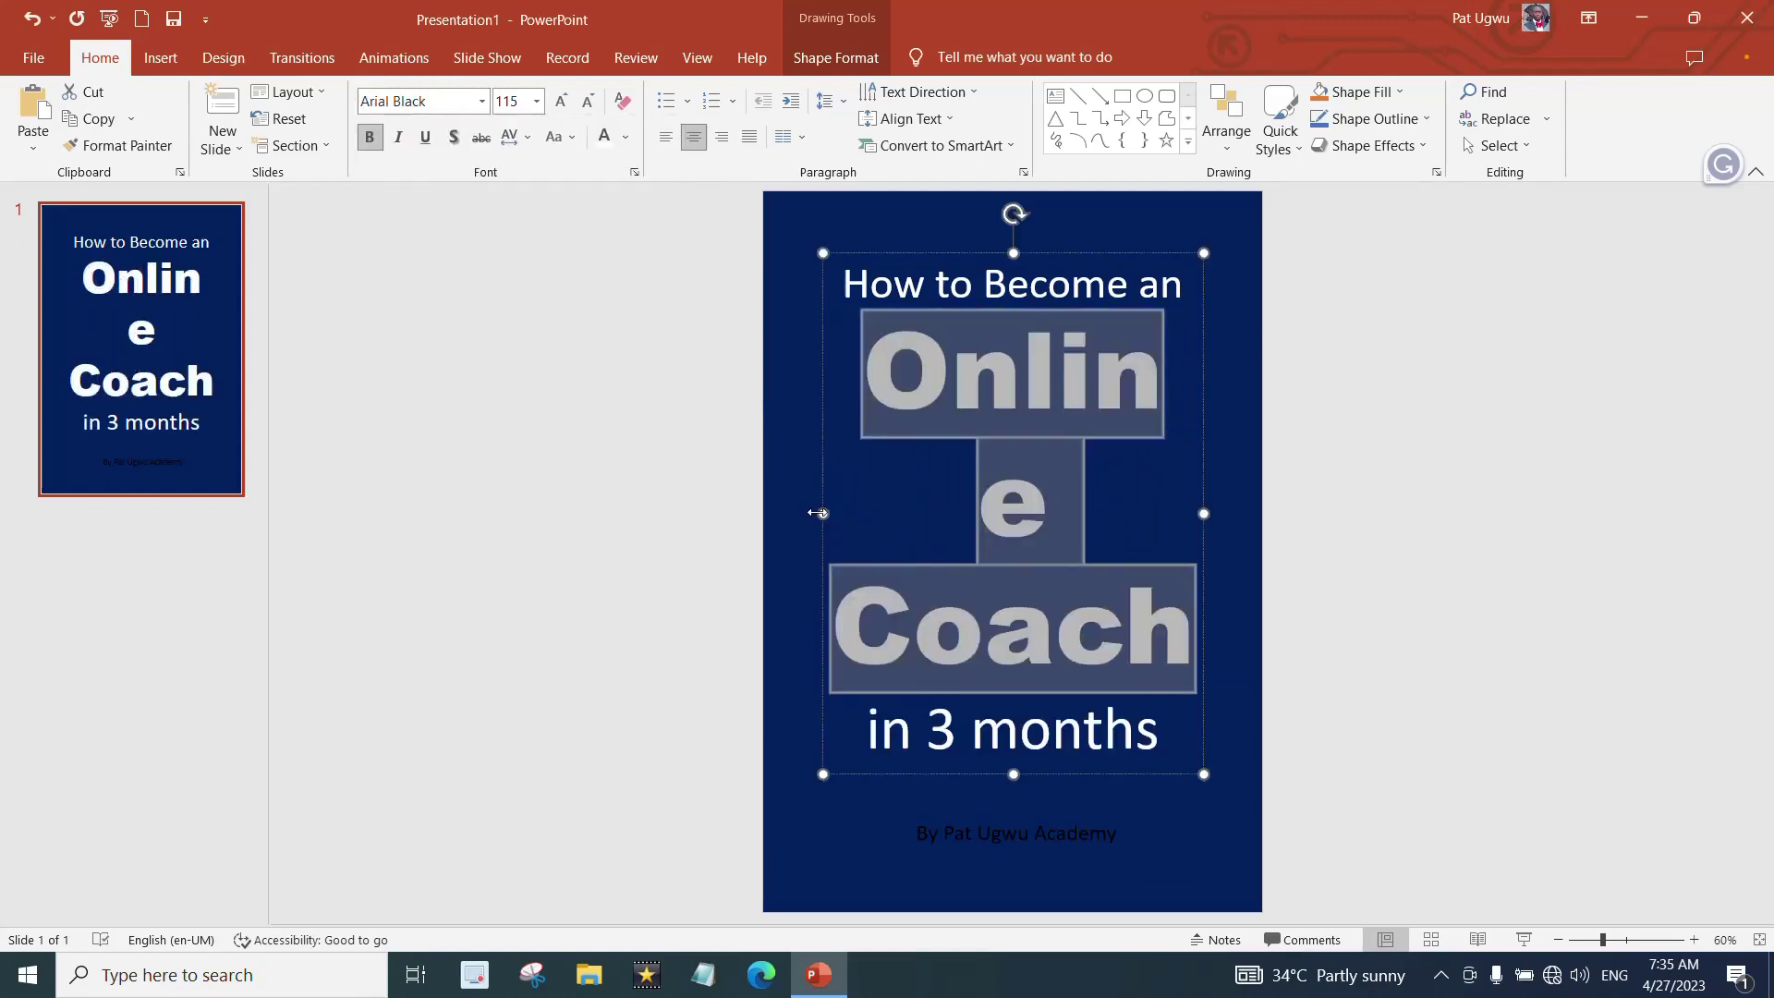
pyautogui.moveTo(823, 513); pyautogui.dragTo(801, 511)
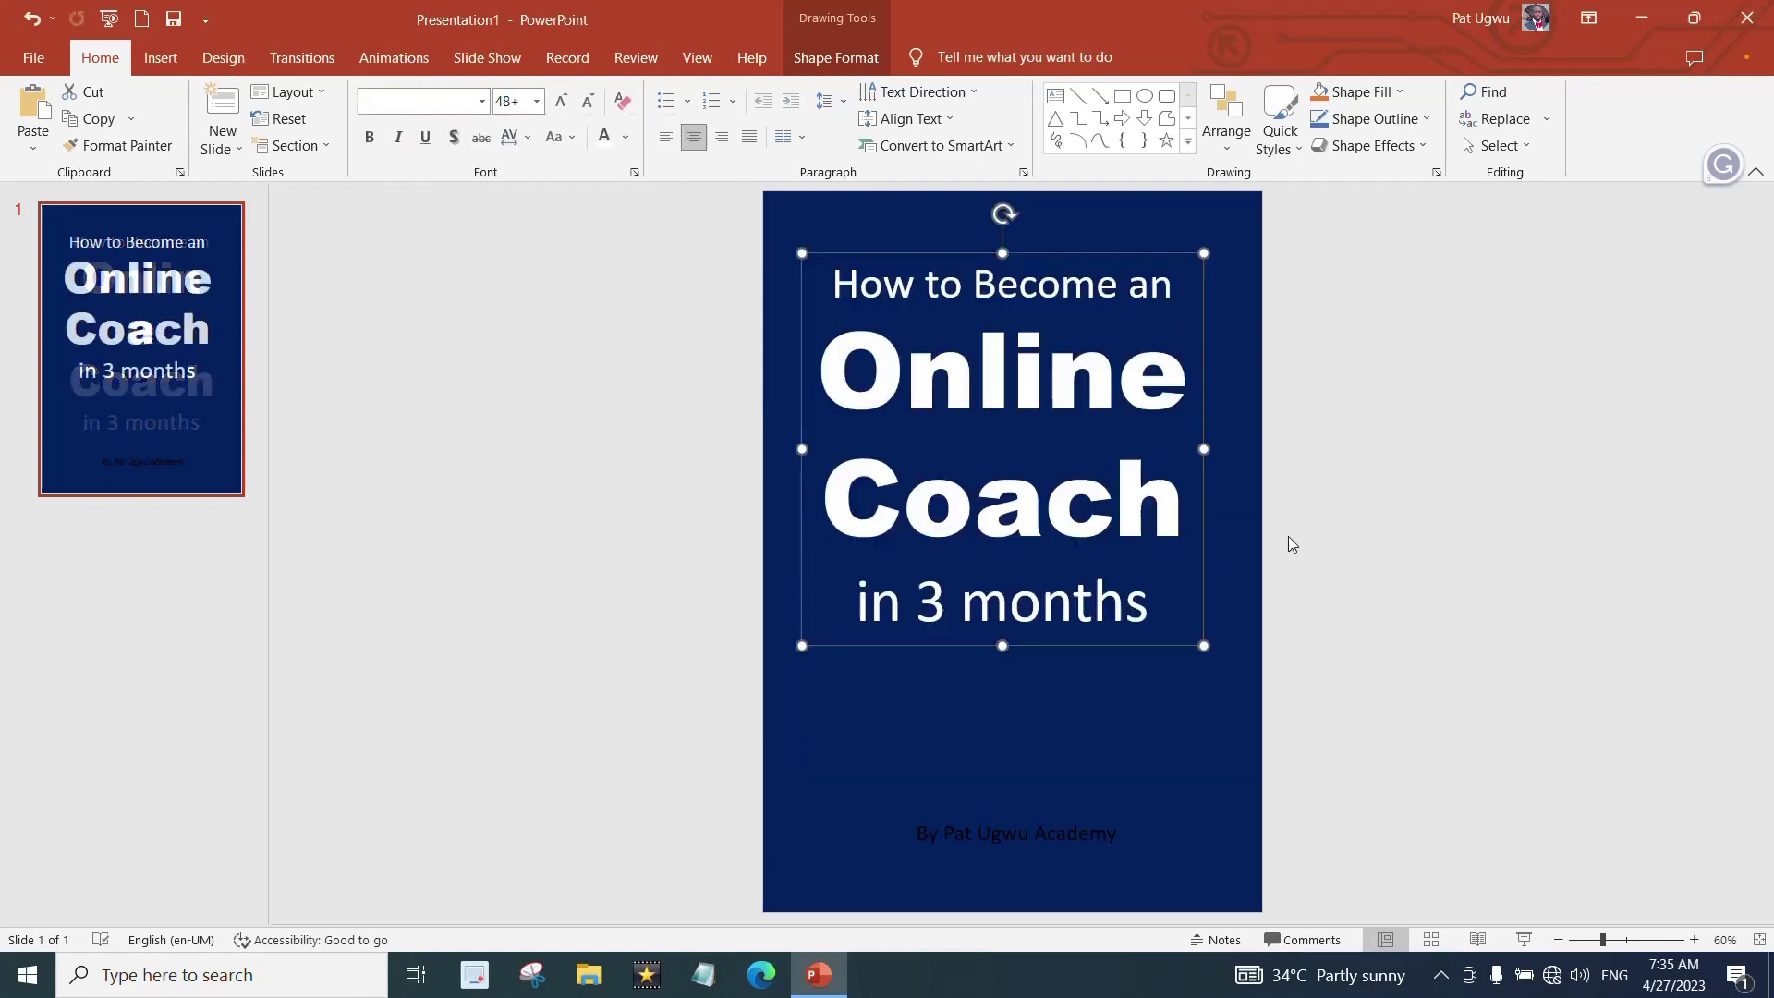
# - Make the footer byline text white
pyautogui.click(1018, 856)
pyautogui.tripleClick(1044, 831)
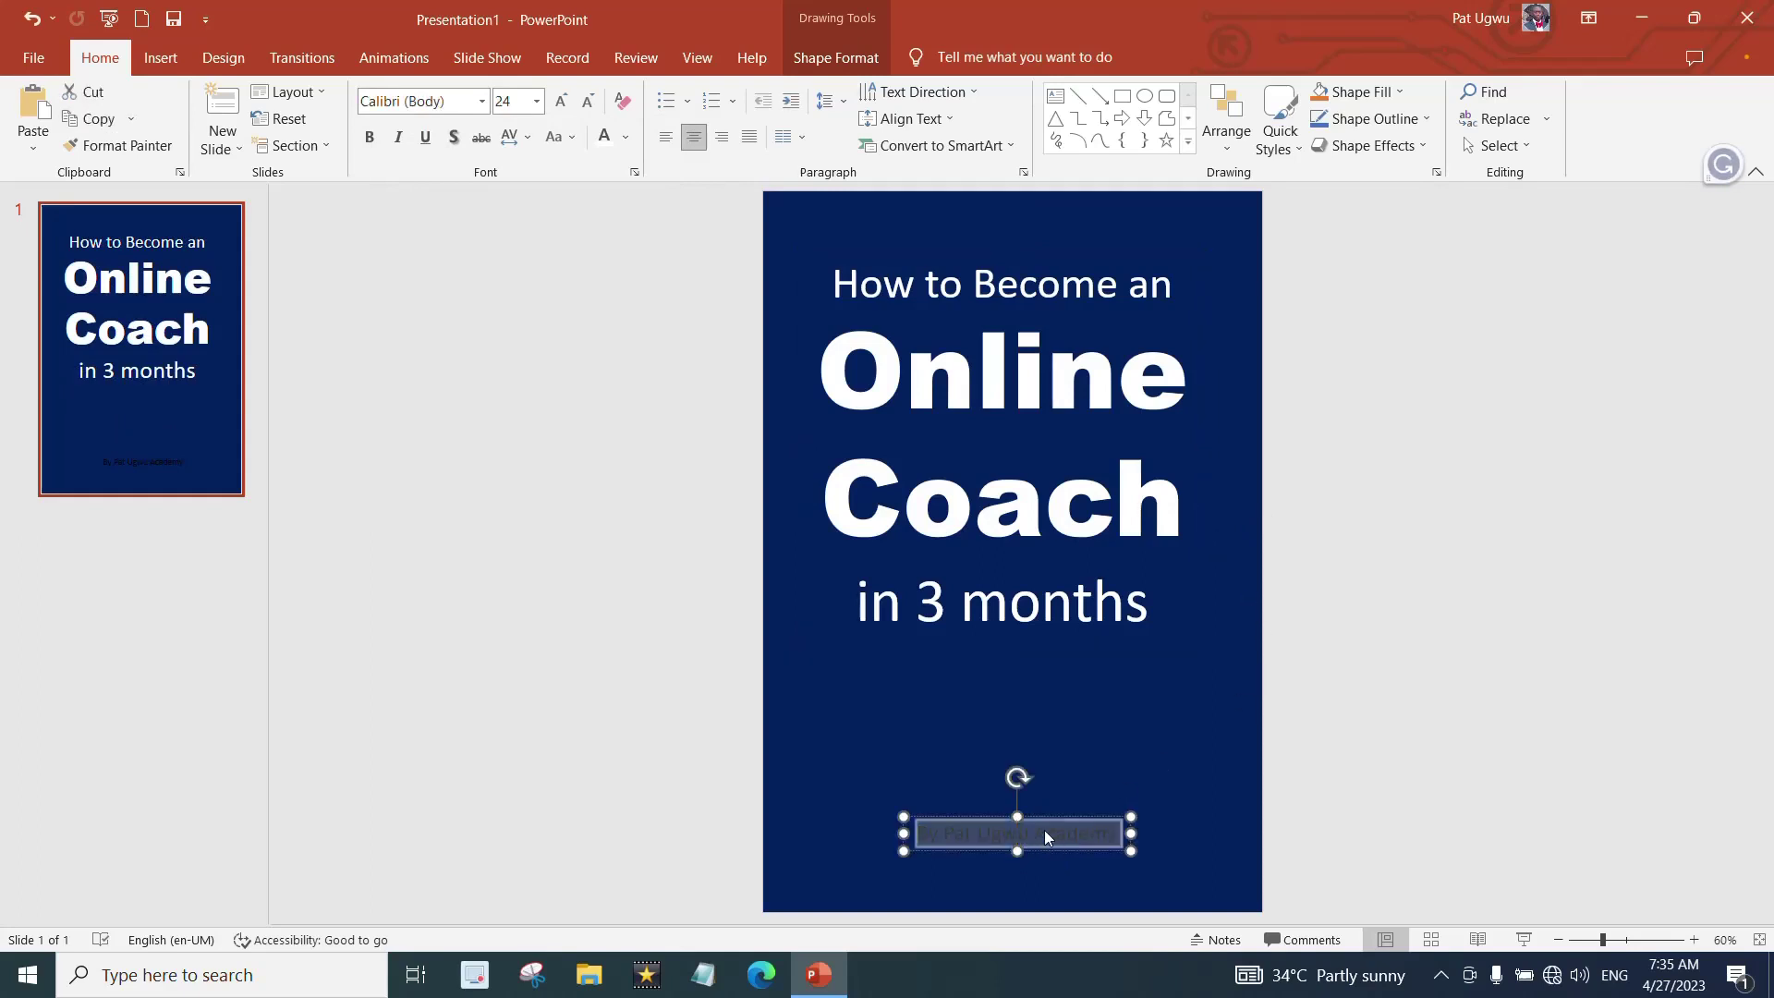
pyautogui.click(604, 137)
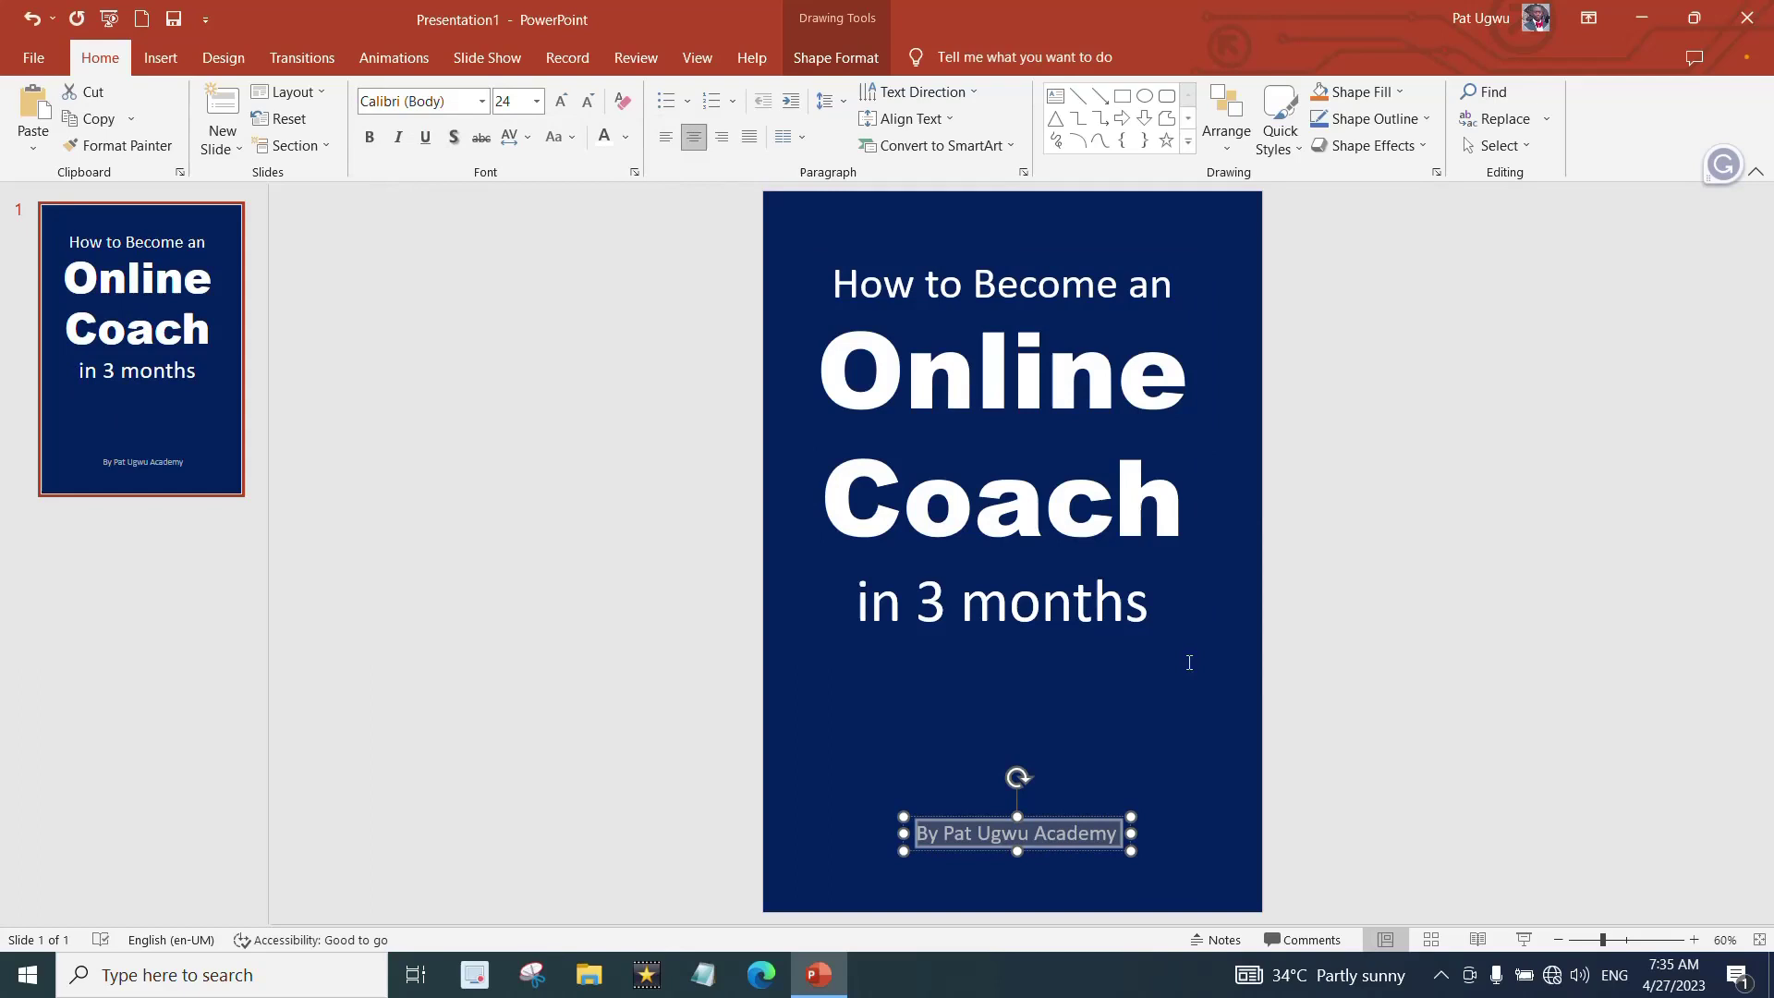
pyautogui.click(1451, 689)
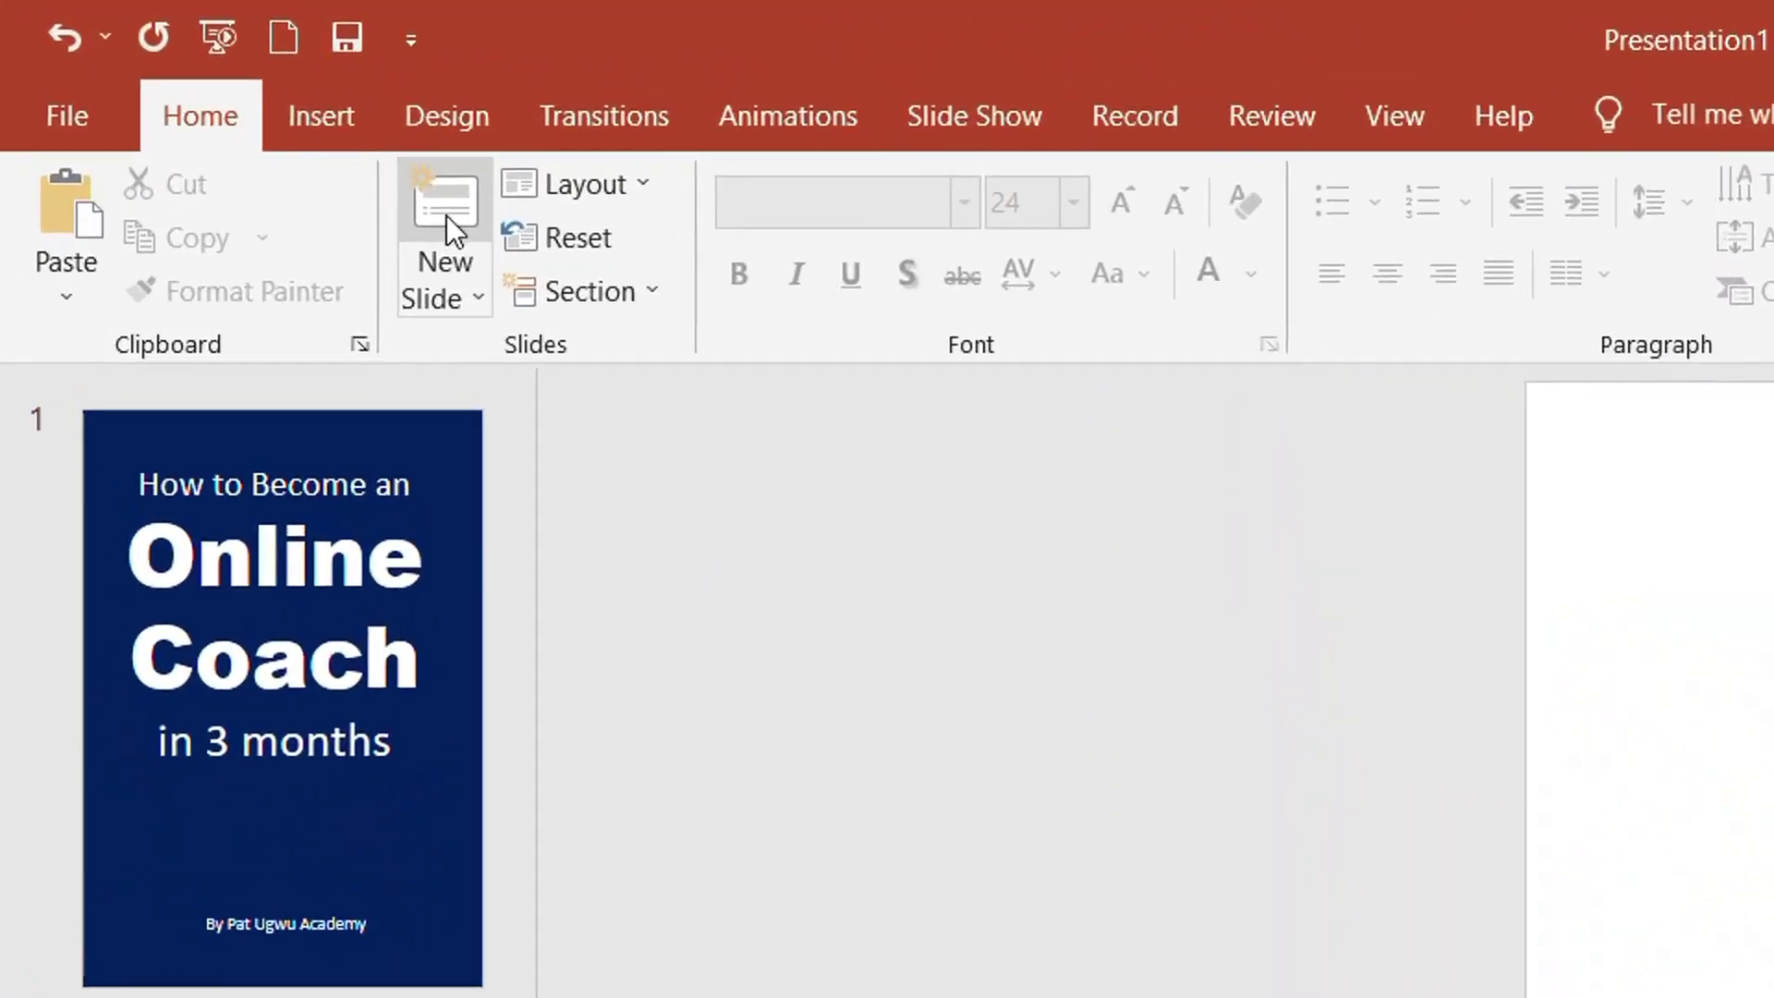
# - Add slide 2 with a Two Content layout and fill in its Lorem Ipsum title and columns
pyautogui.click(446, 216)
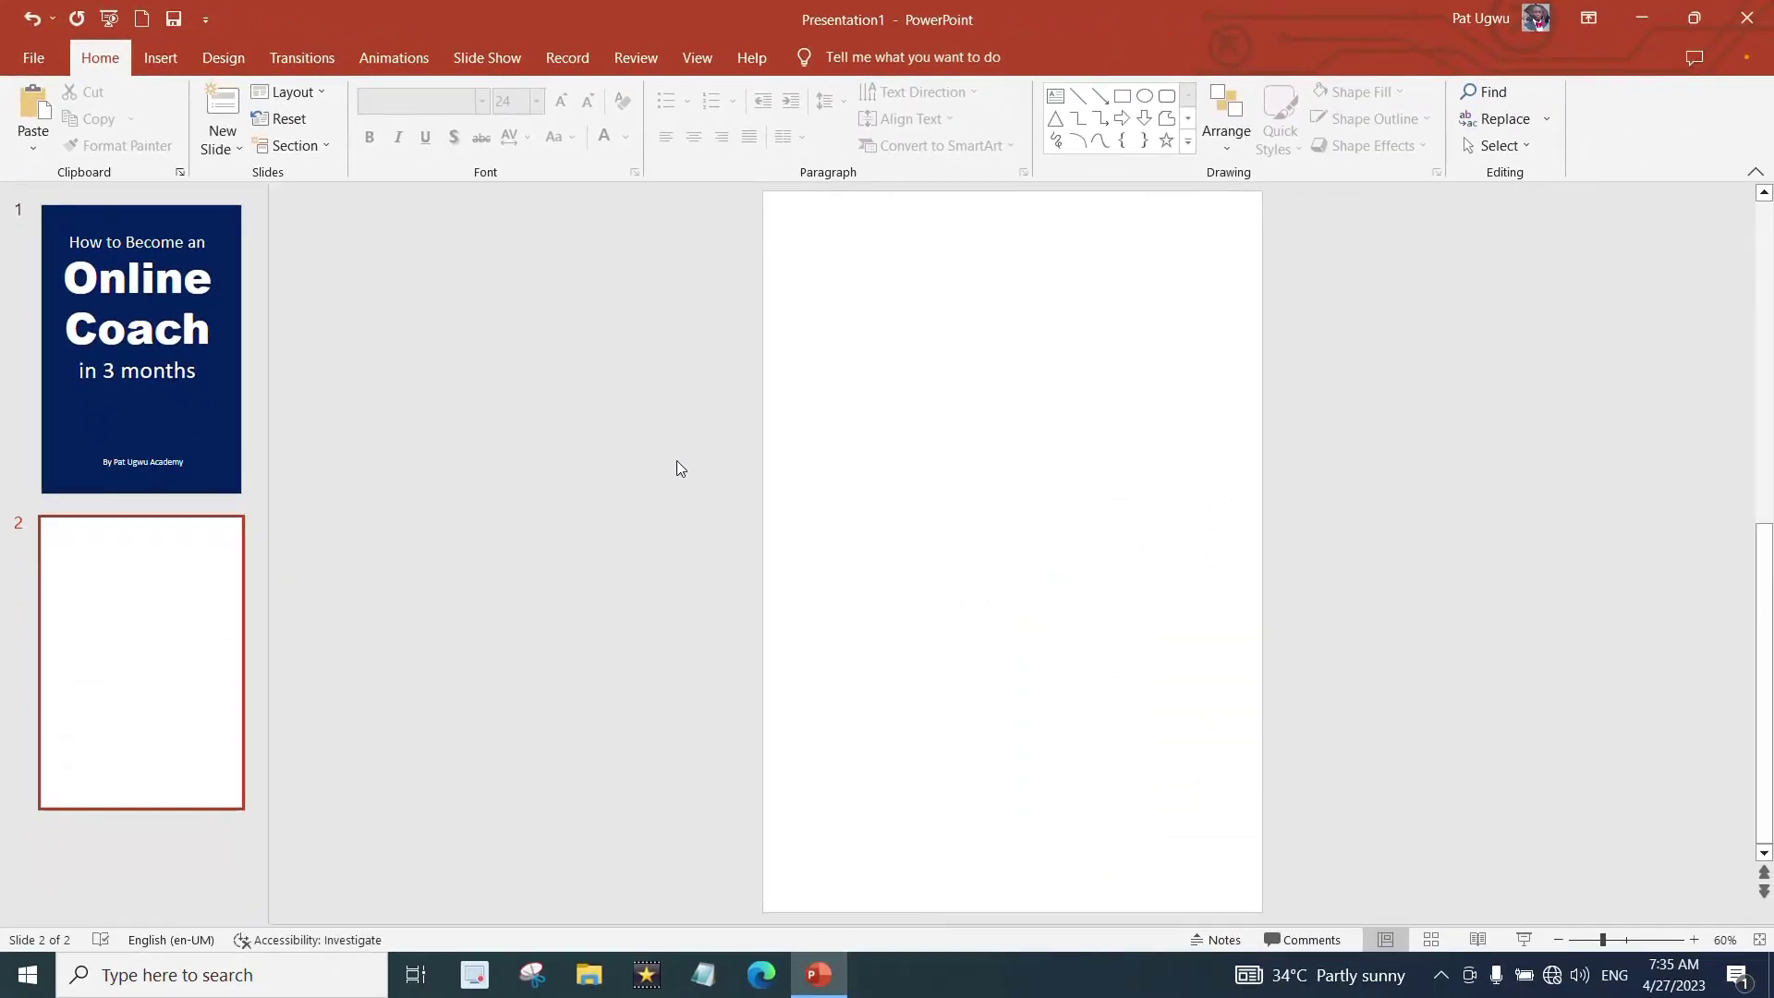
pyautogui.click(293, 92)
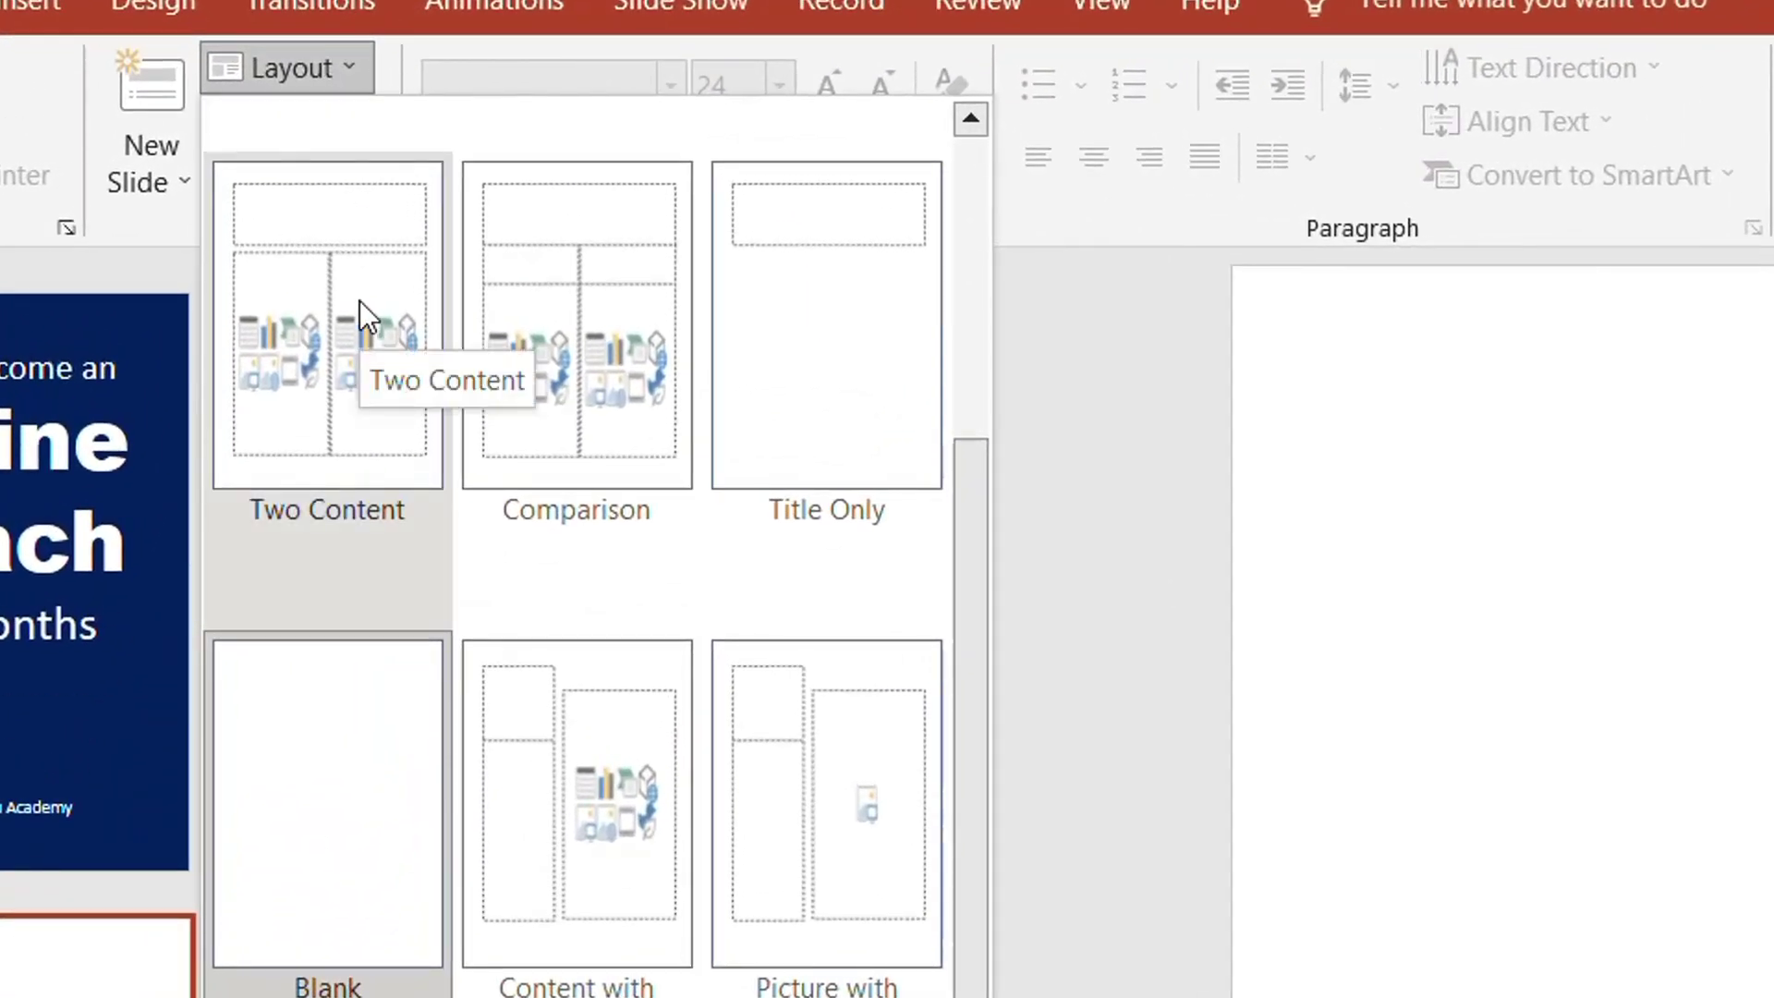
pyautogui.click(359, 301)
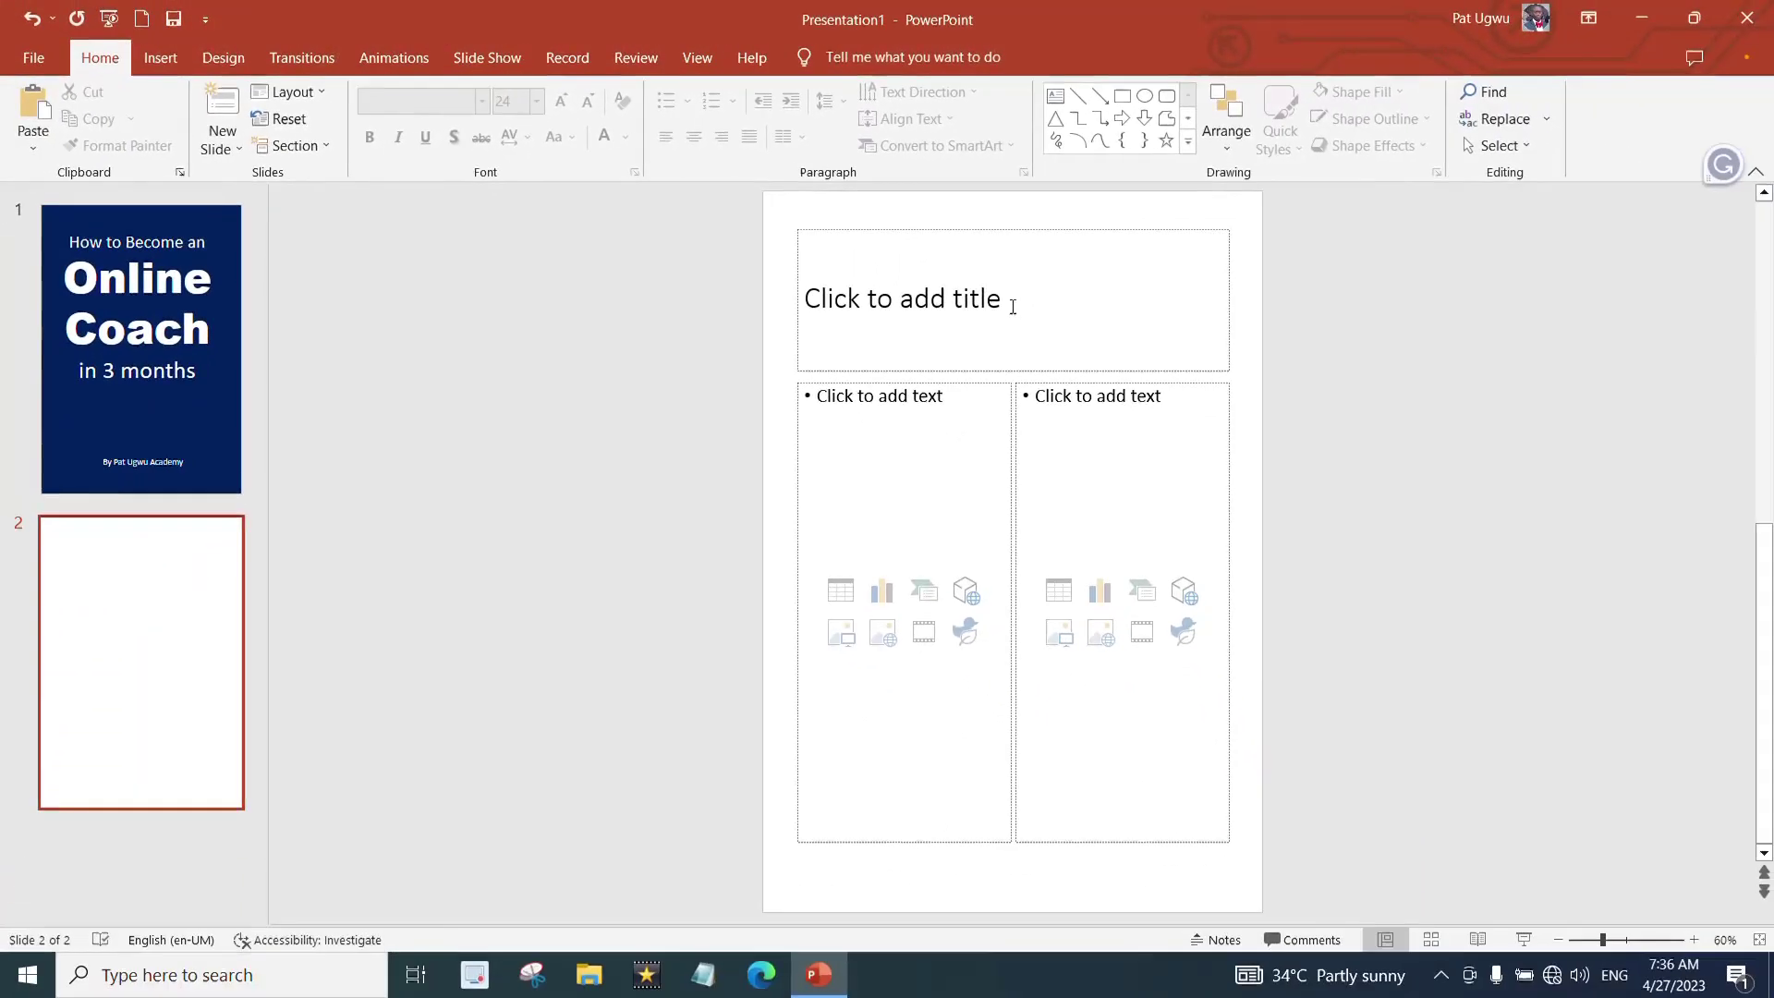
pyautogui.click(1009, 304)
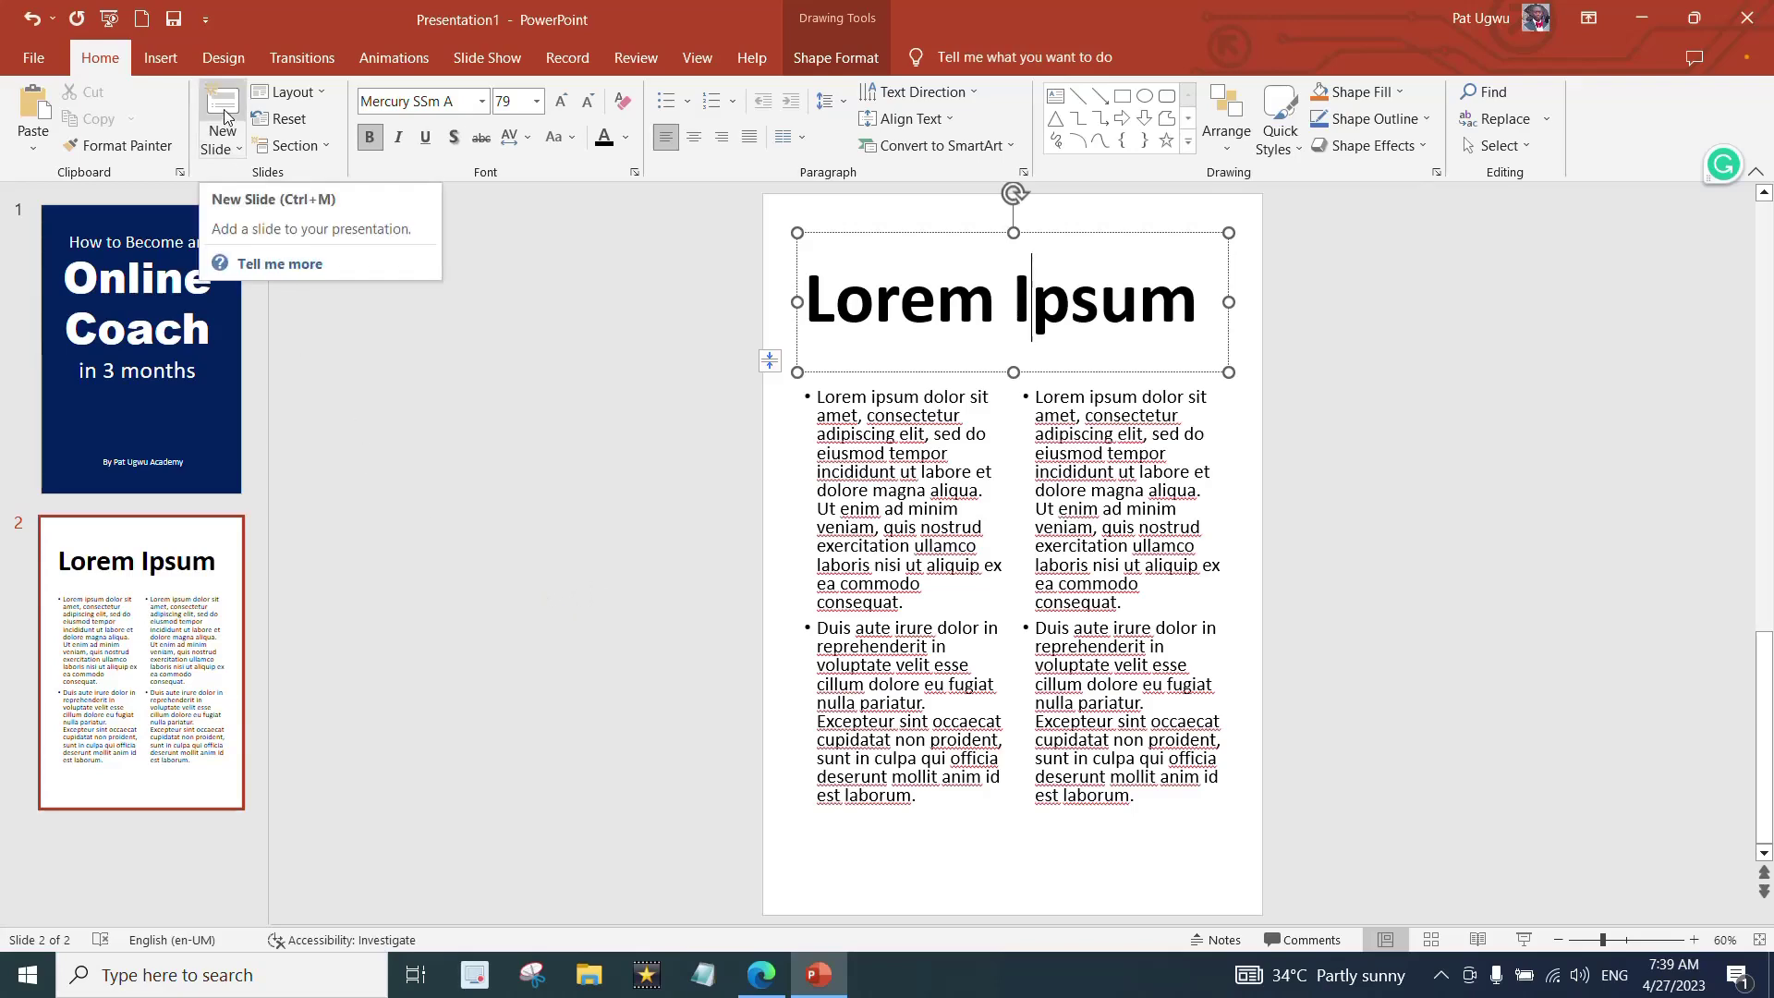
# - Add a third slide and bring up its layout choices
pyautogui.click(224, 117)
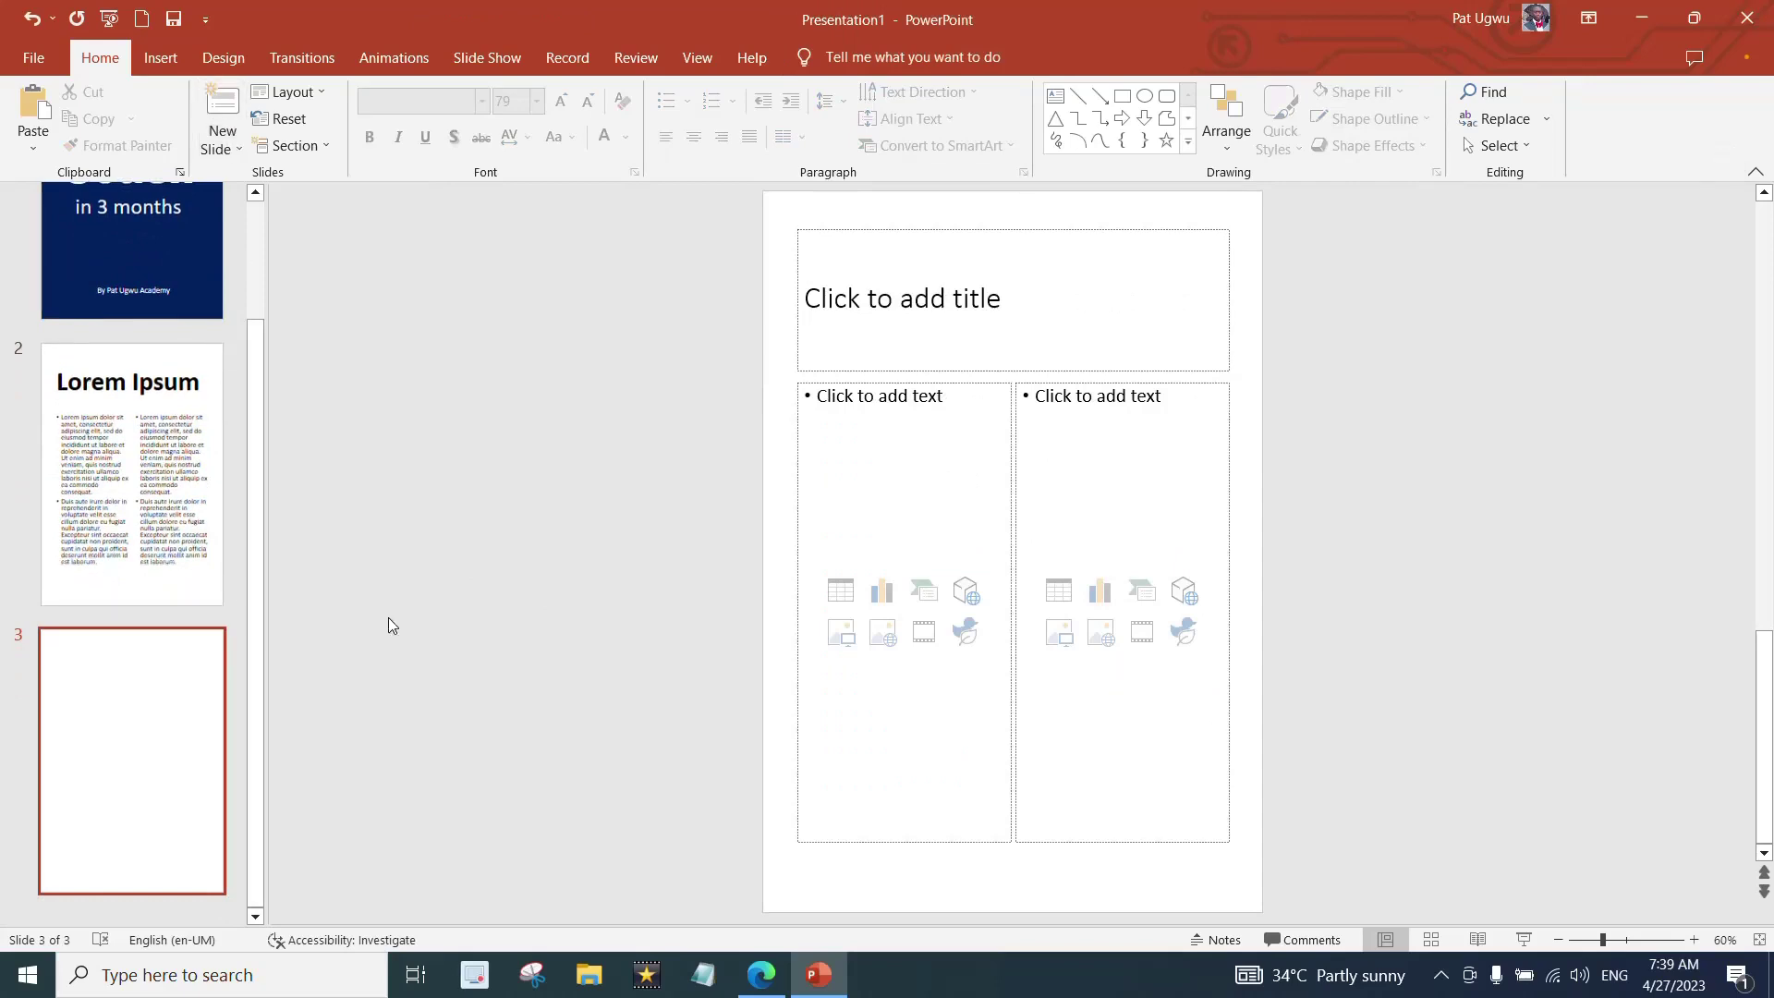
pyautogui.click(304, 93)
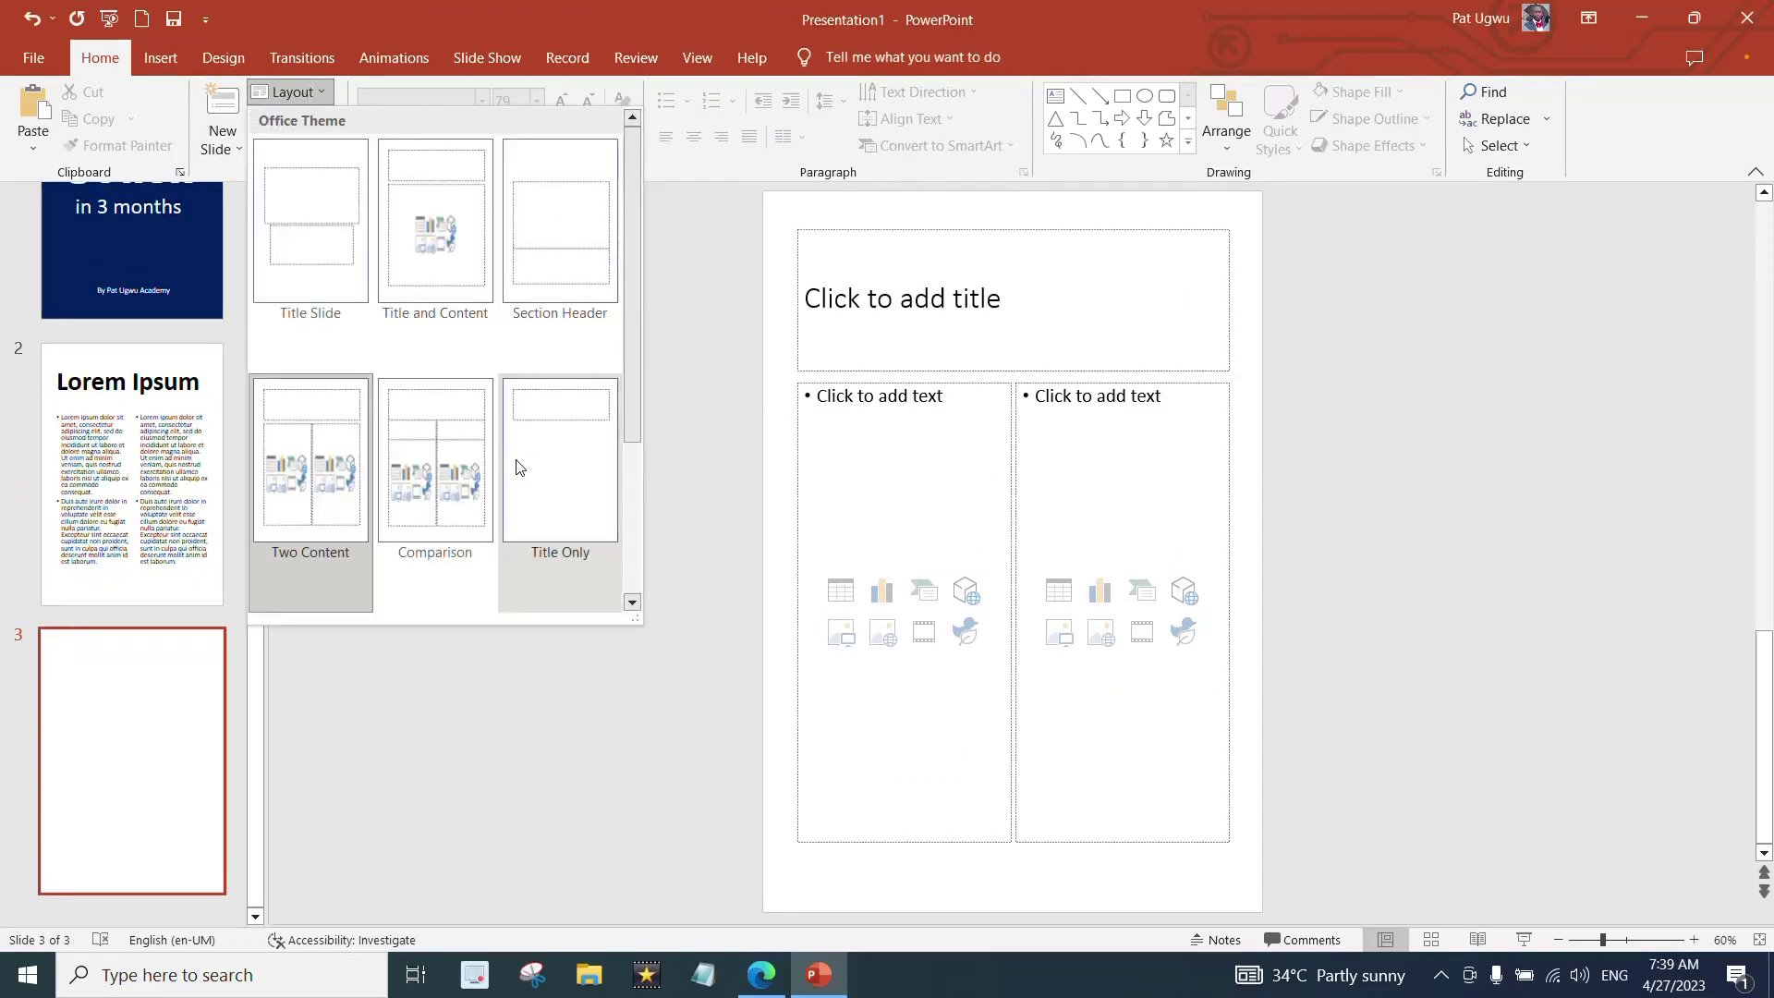
# - Give slide 3 a Title Only layout, move the title to mid-page and enter a centred The End
pyautogui.click(523, 462)
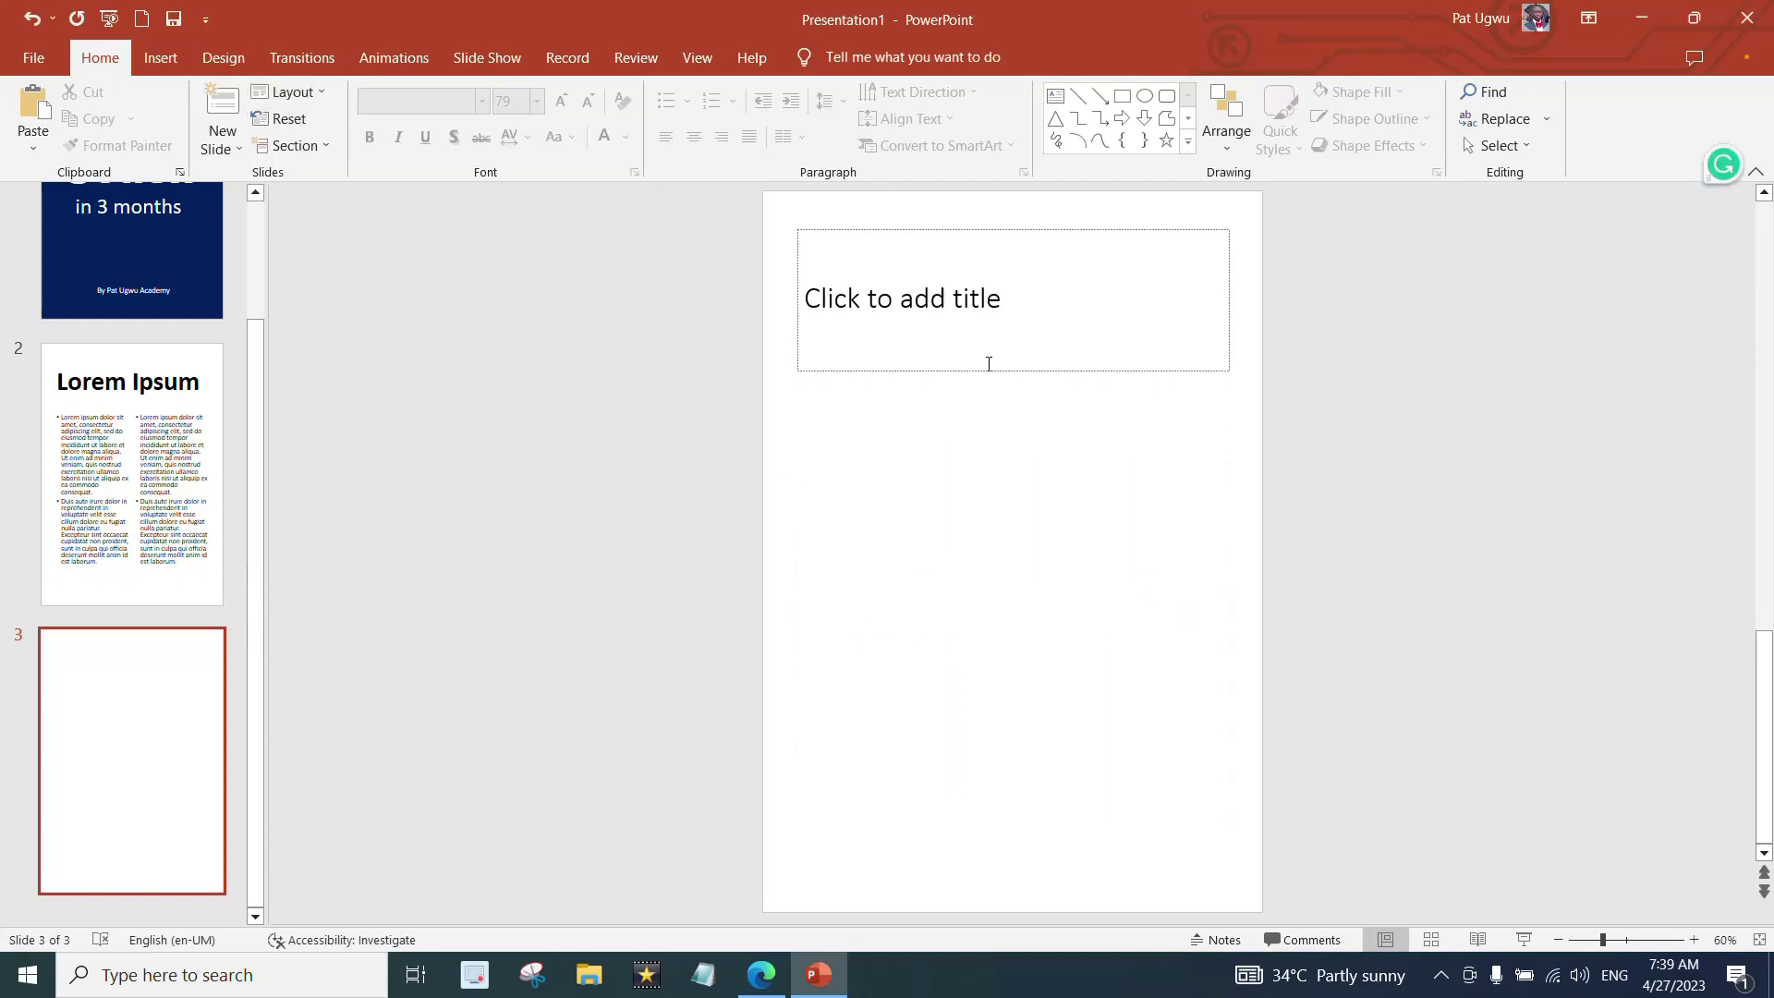
pyautogui.moveTo(988, 370); pyautogui.dragTo(988, 589)
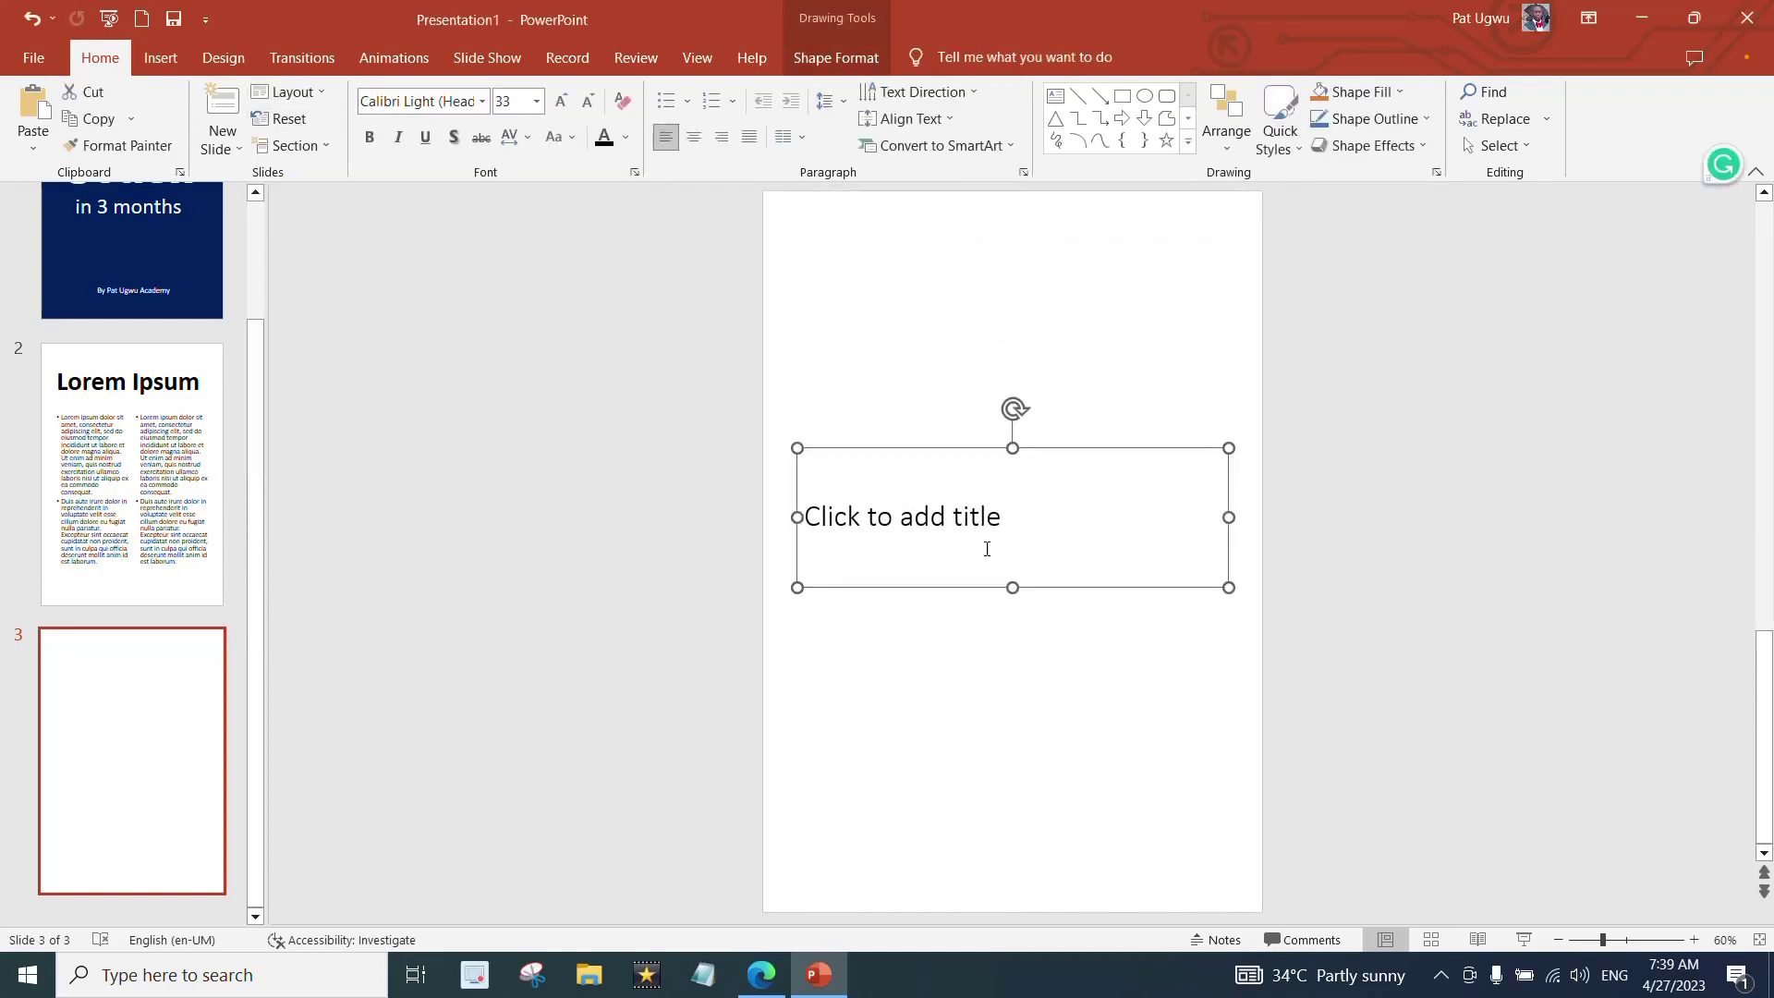
pyautogui.click(976, 512)
pyautogui.write('The End')
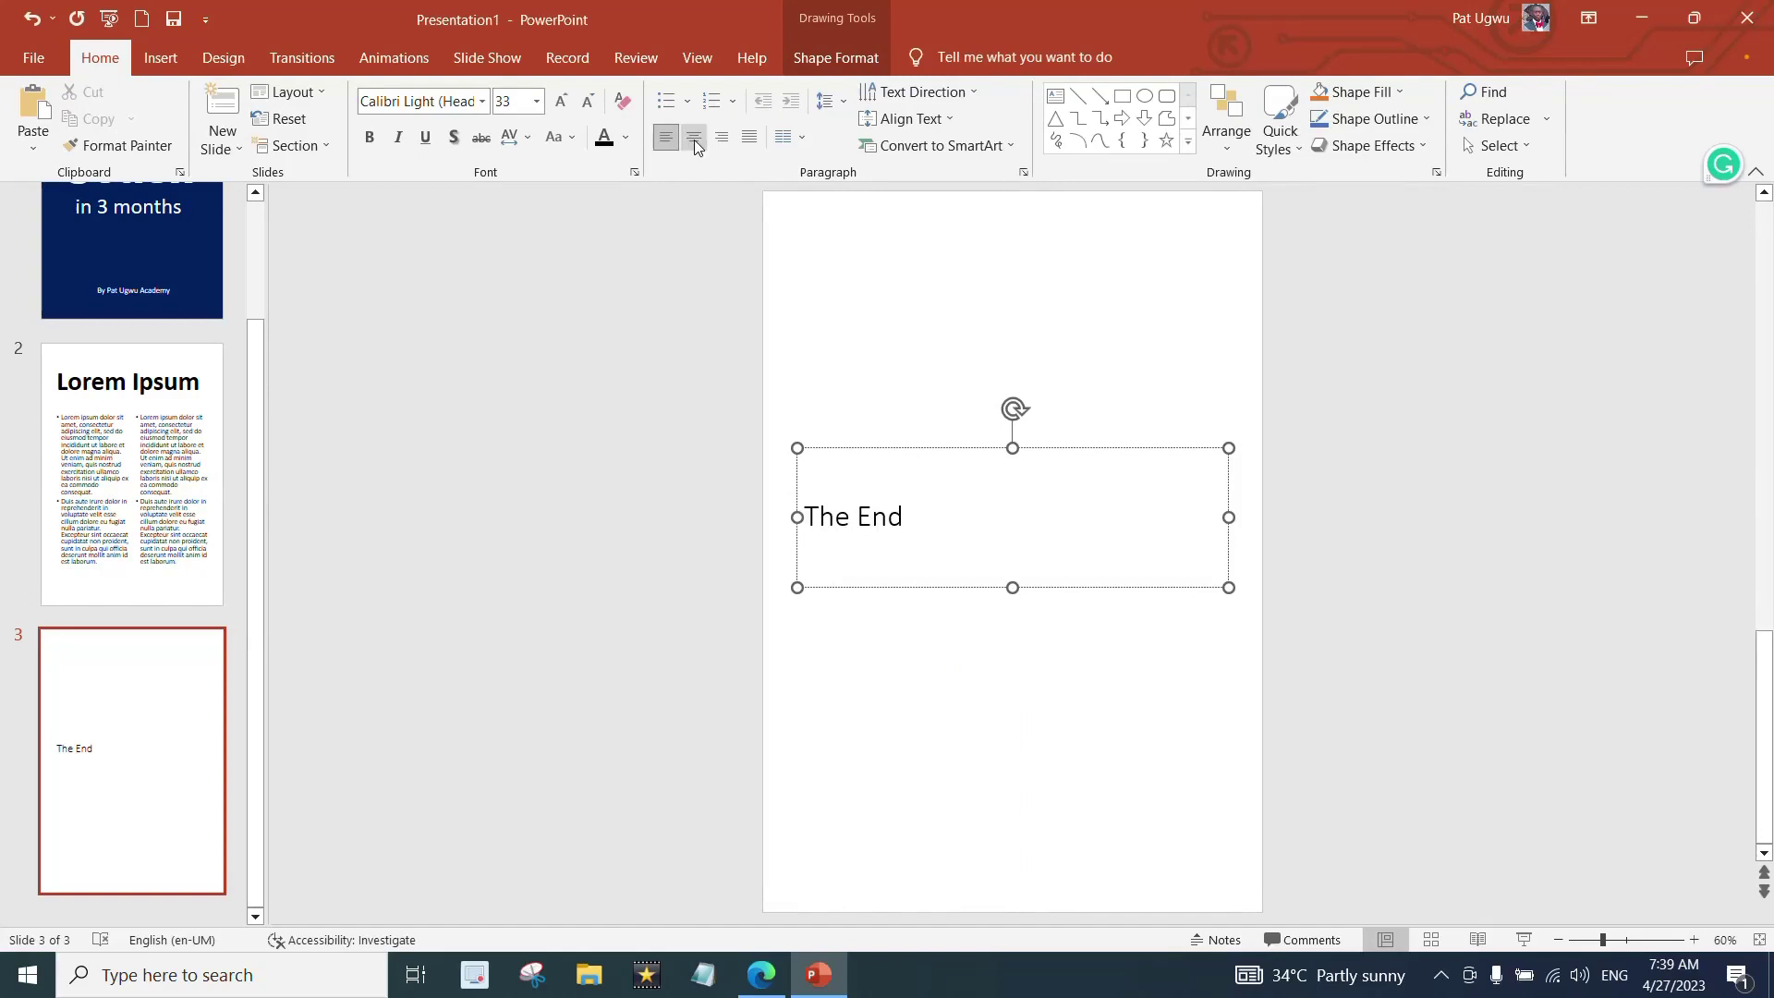
pyautogui.click(694, 138)
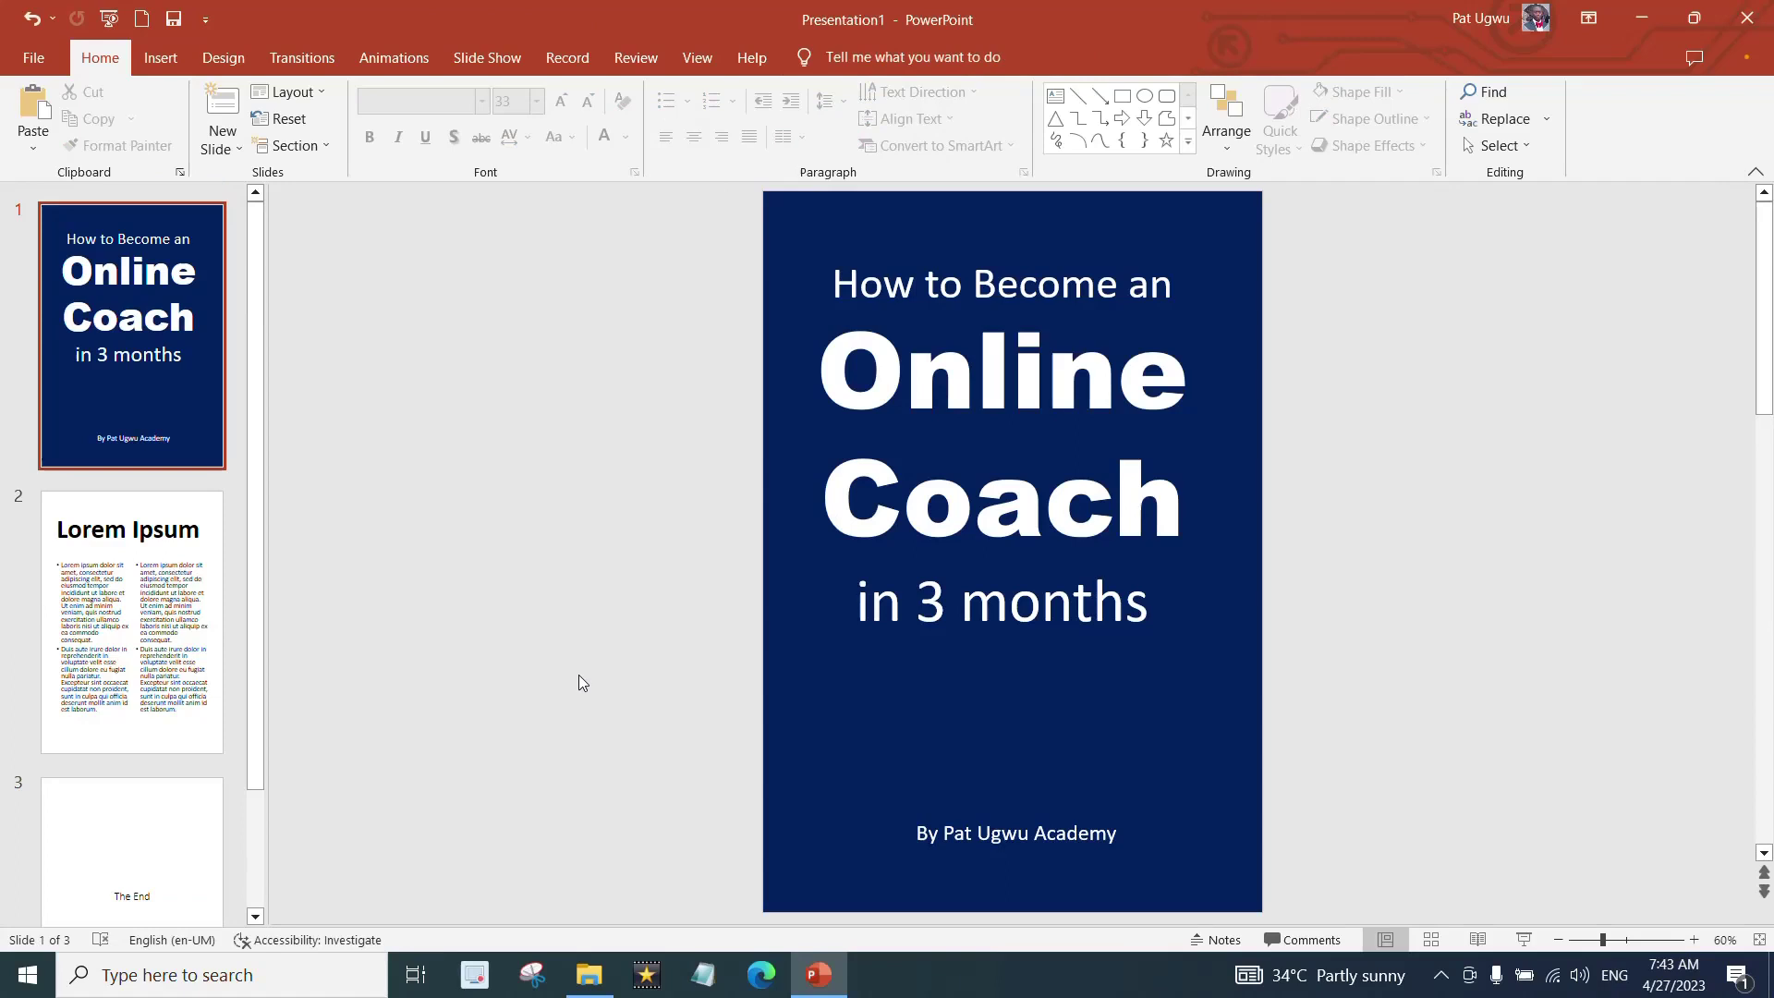
# - Review slides 2, 3 and the cover in turn, then bring up the File menu
pyautogui.click(173, 631)
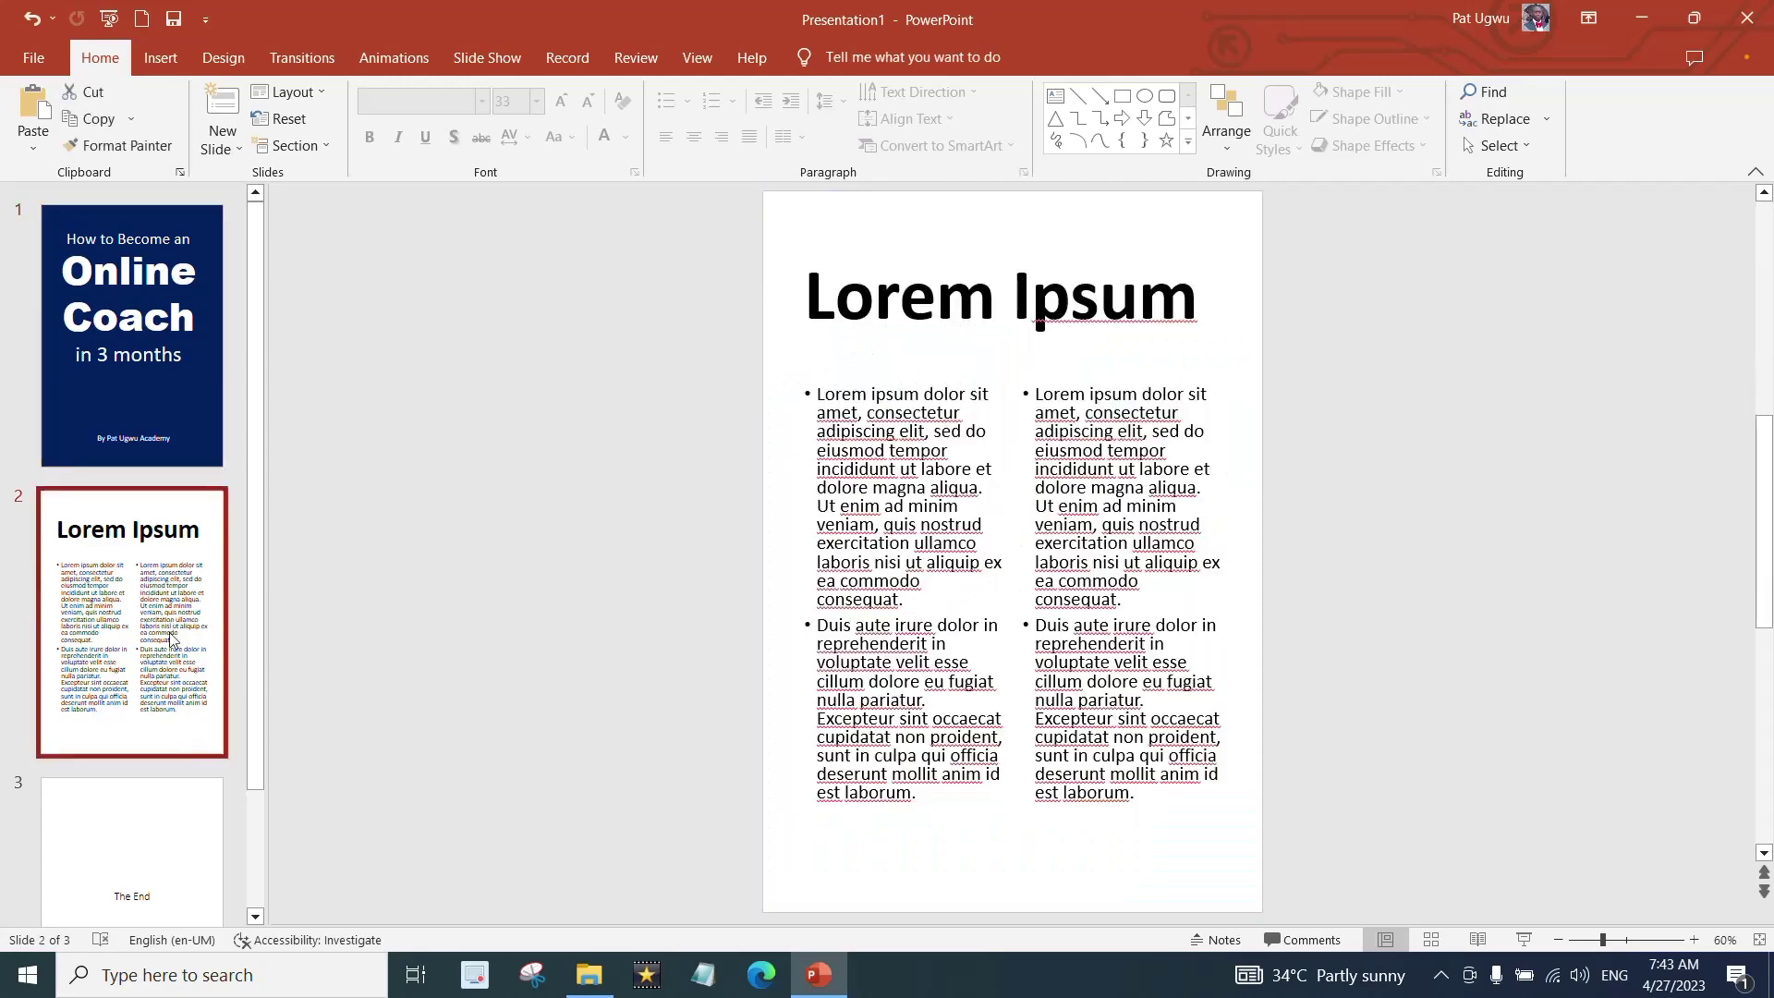
pyautogui.click(164, 832)
pyautogui.click(160, 570)
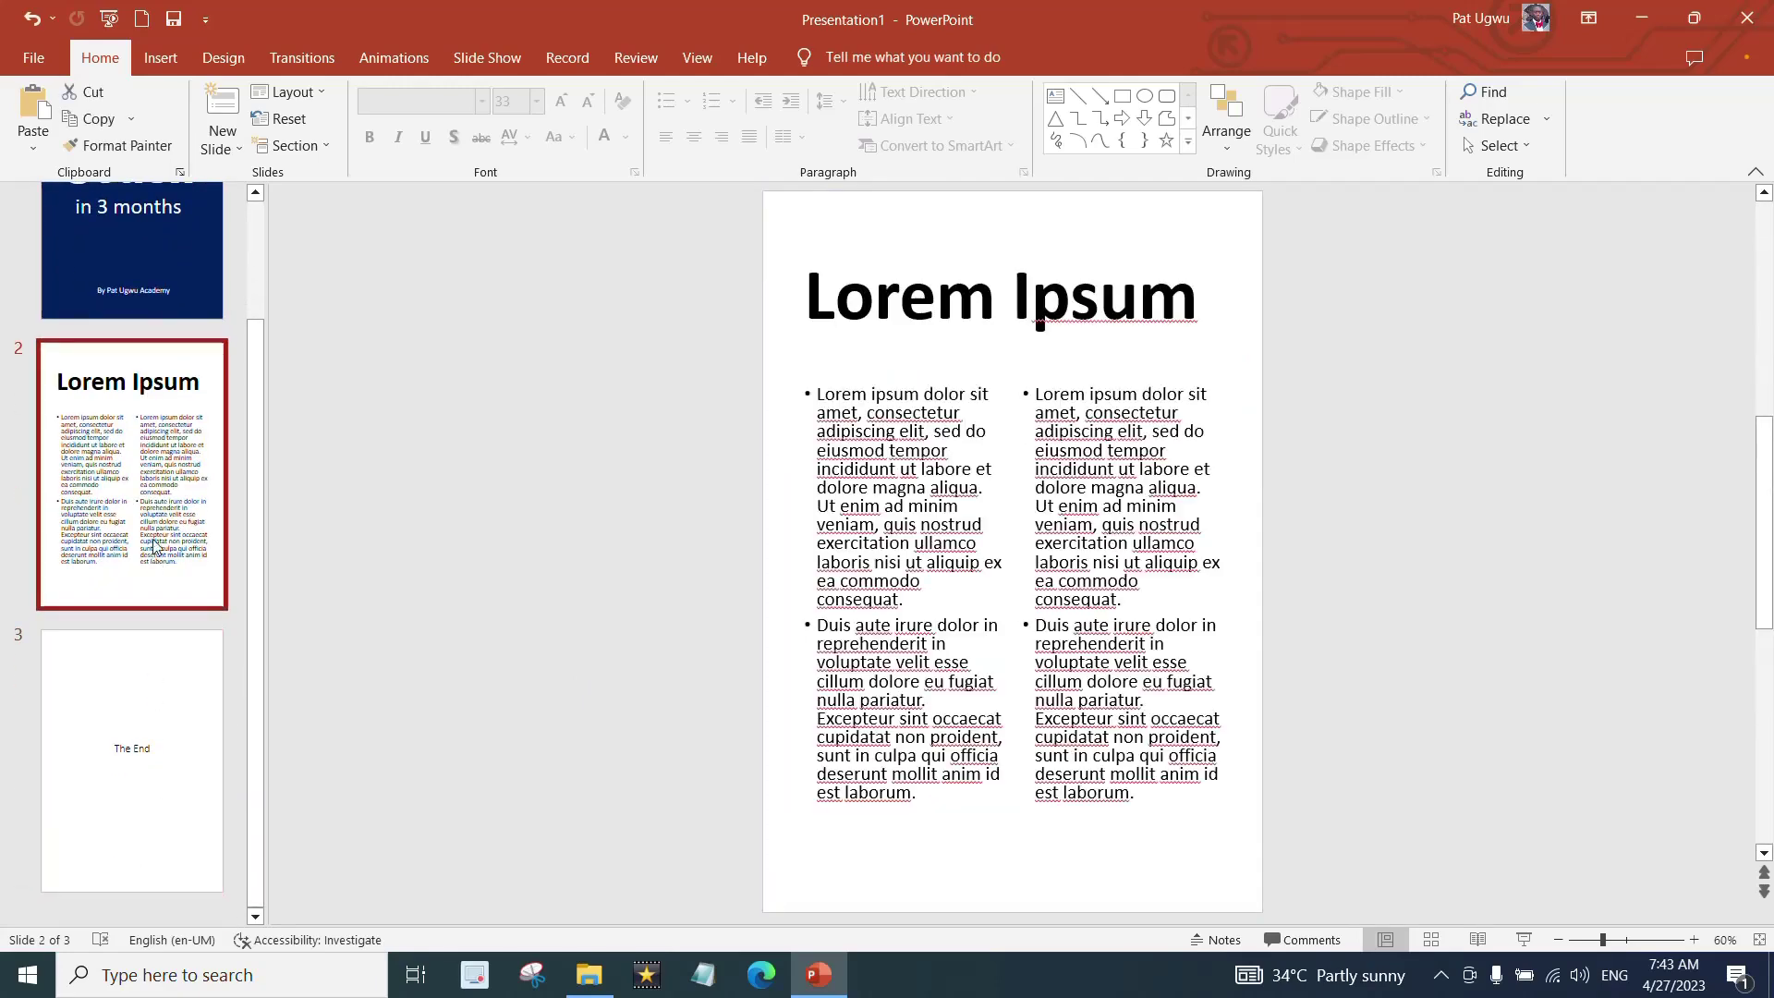
pyautogui.scroll(1, 161, 526)
pyautogui.scroll(1, 161, 515)
pyautogui.click(139, 389)
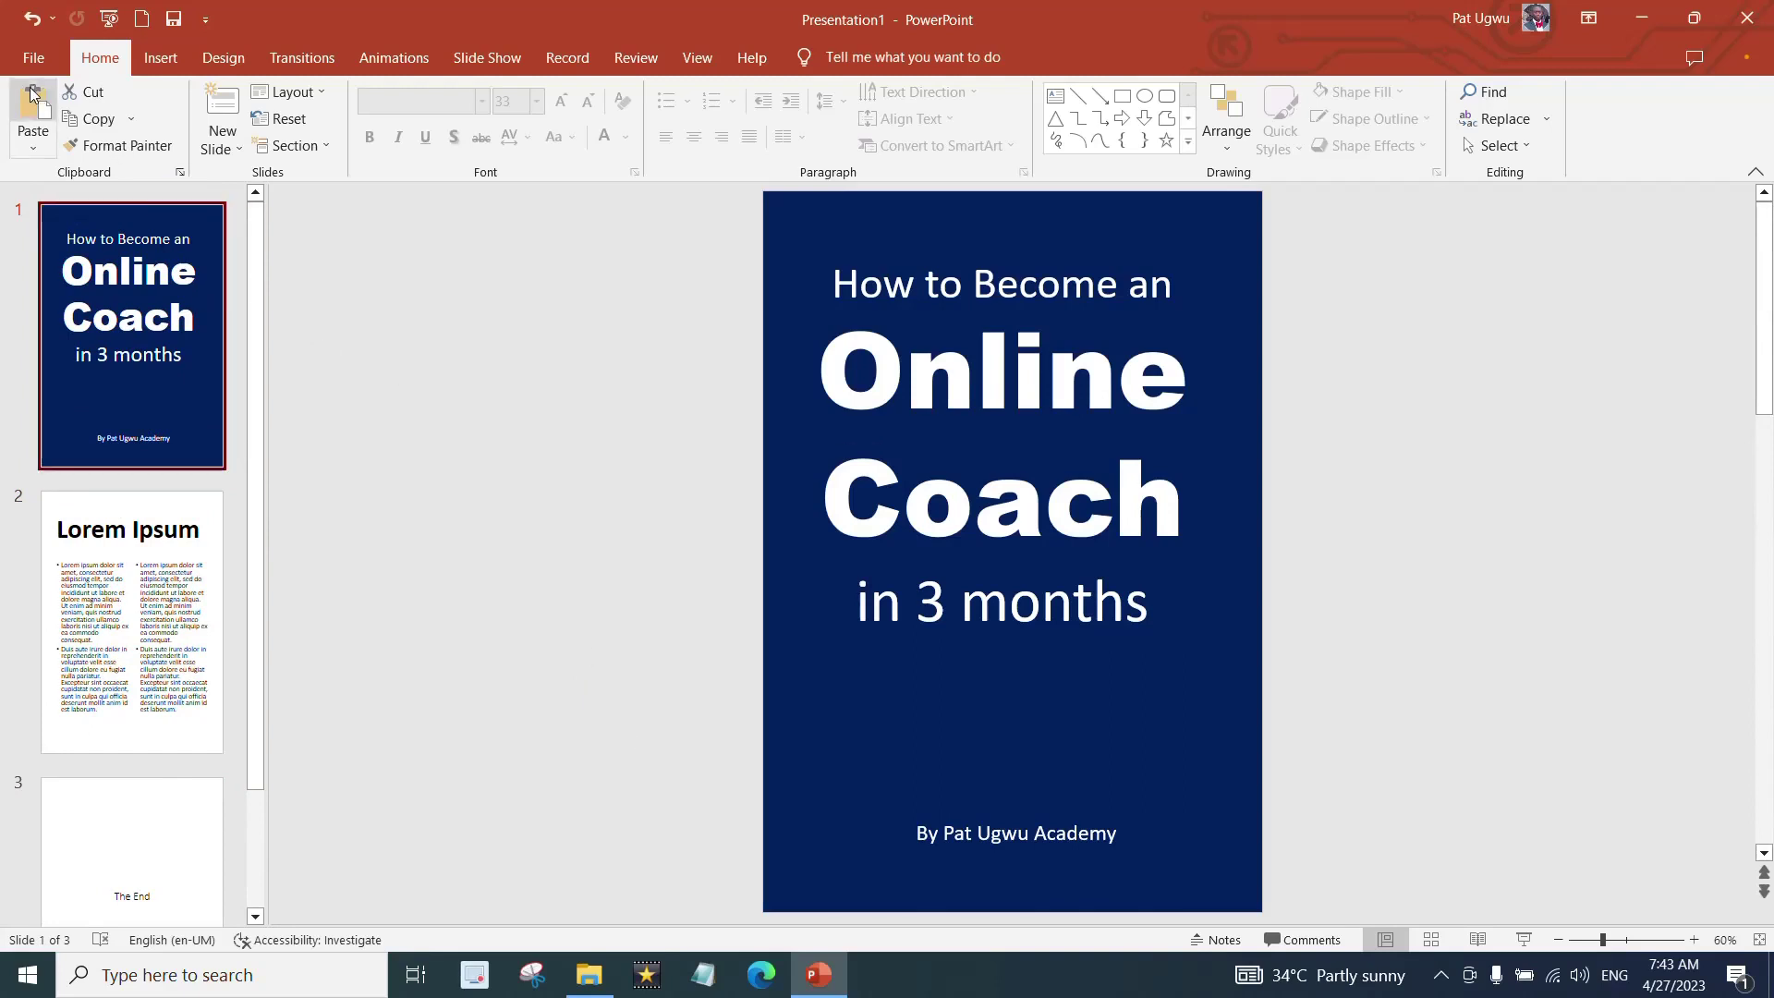
pyautogui.click(33, 59)
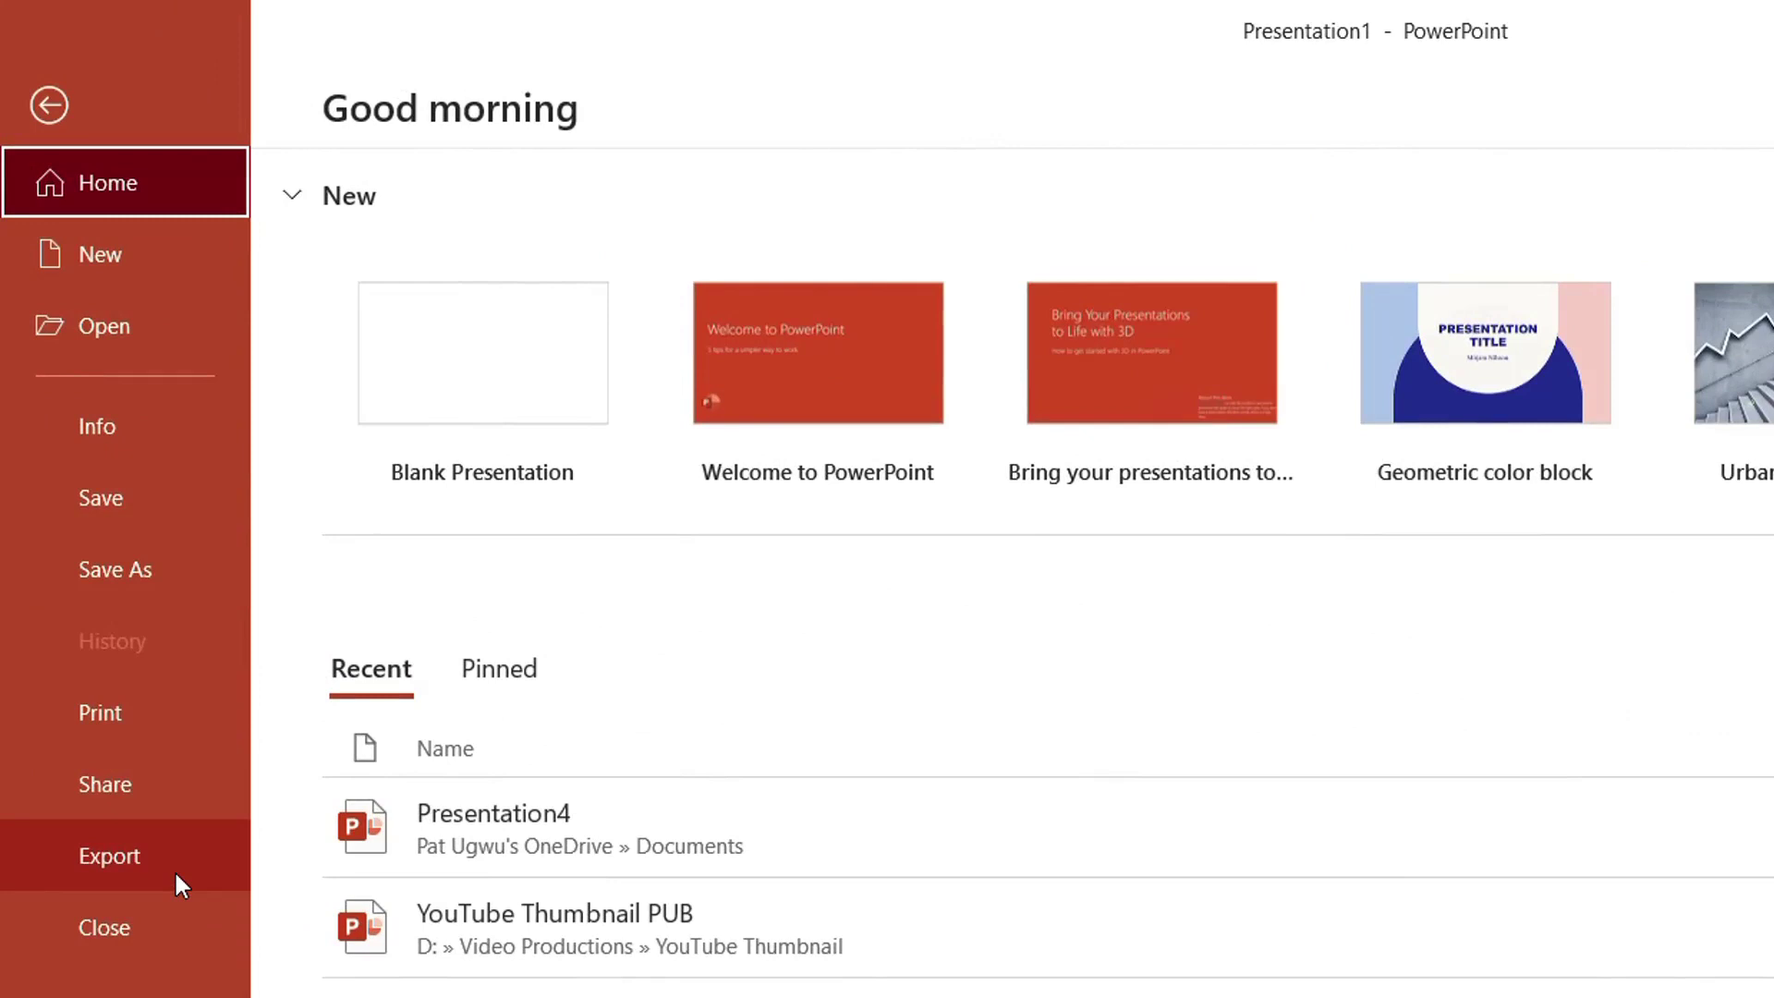
# - Save the deck as a PDF named my ebook in the Documents folder
pyautogui.click(179, 593)
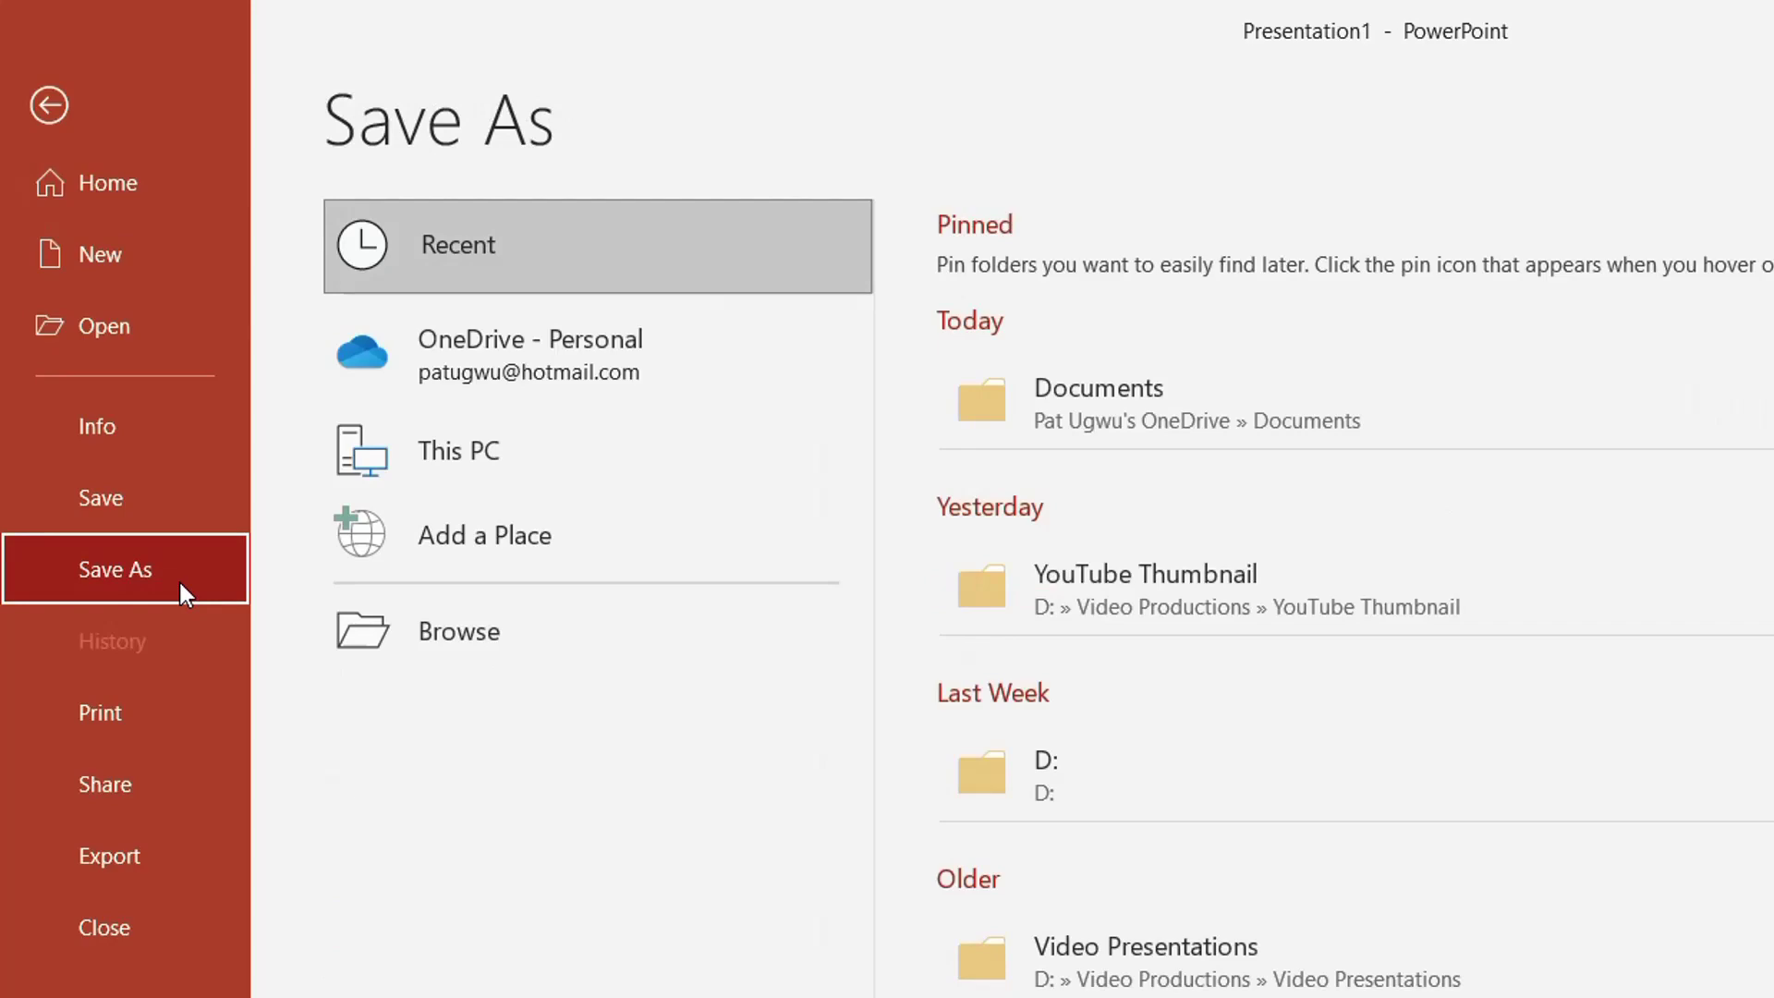
pyautogui.click(459, 639)
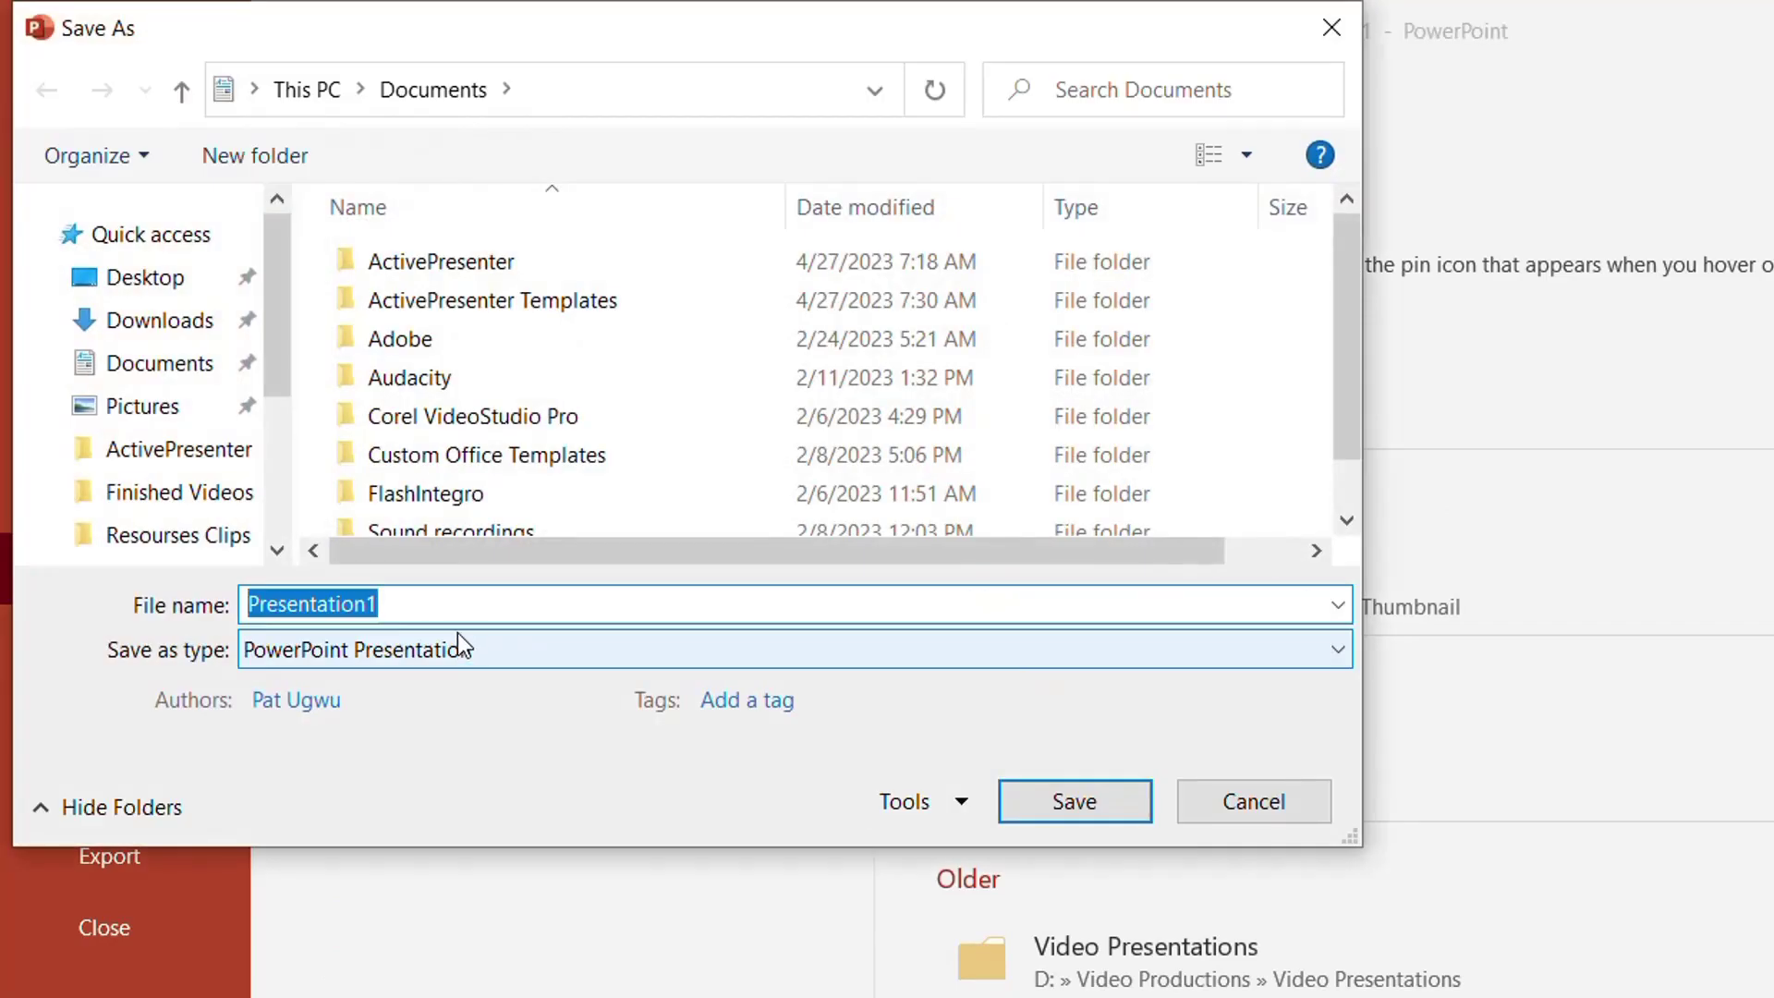
pyautogui.scroll(-1, 551, 441)
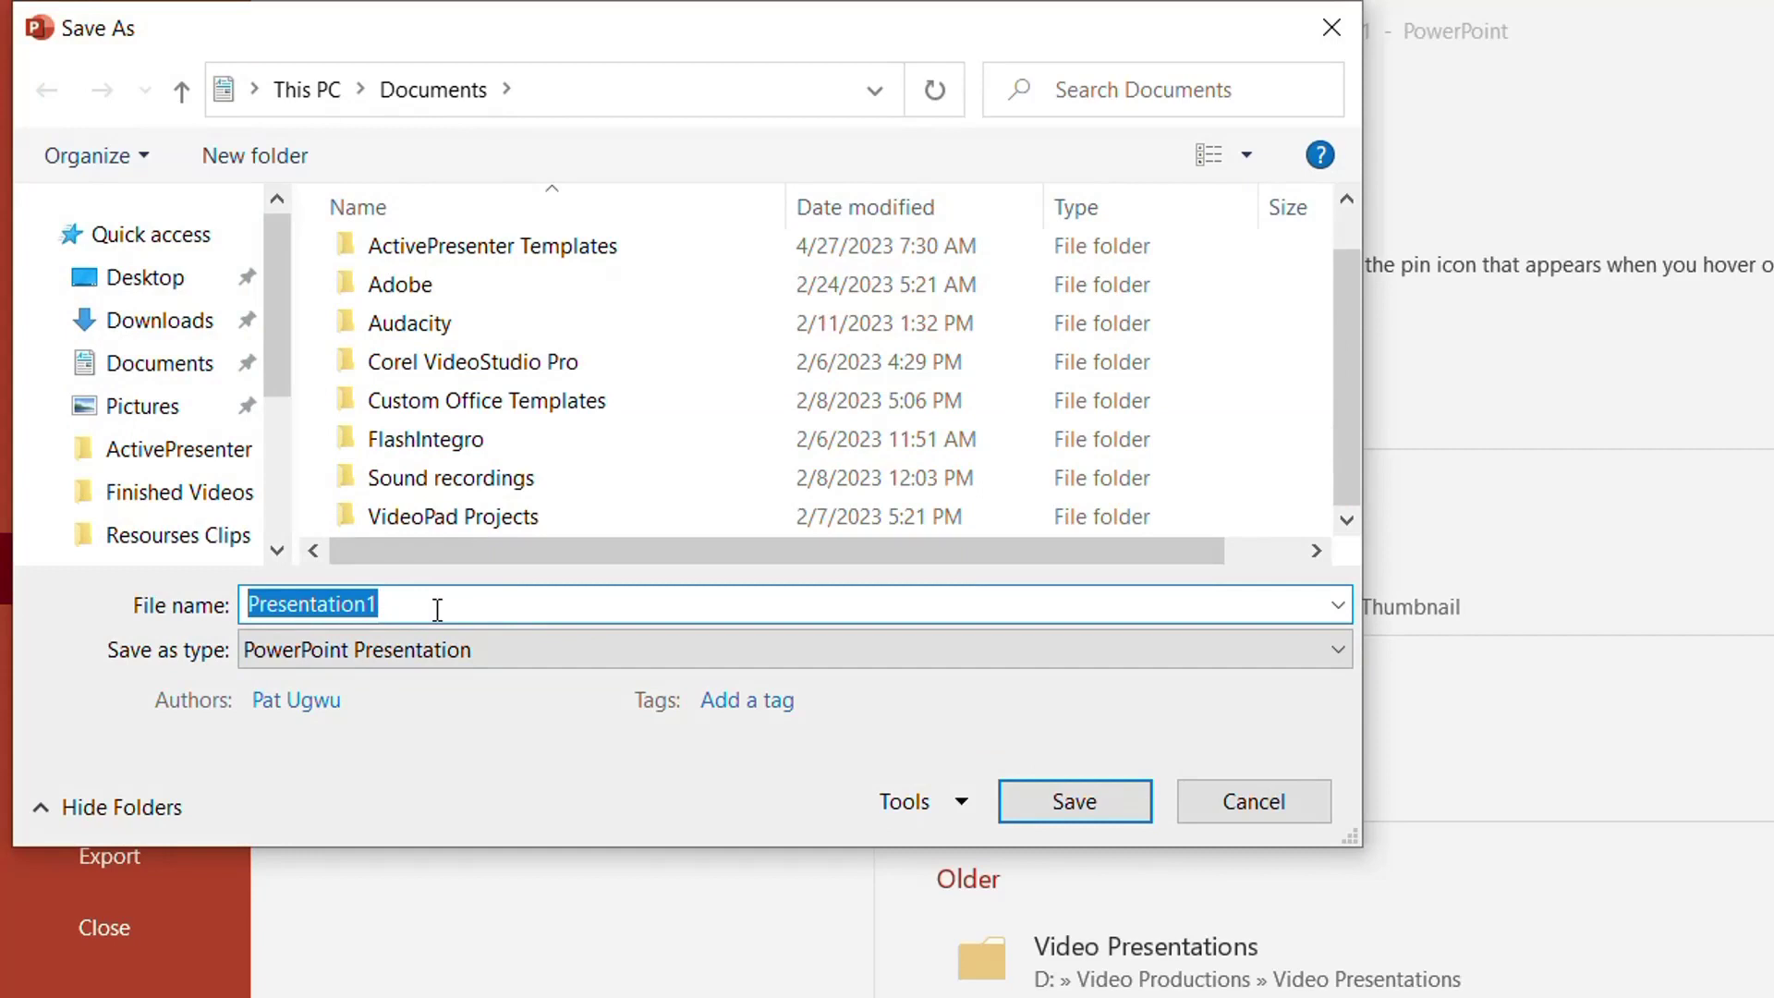
pyautogui.write('d')
pyautogui.press('BackSpace')
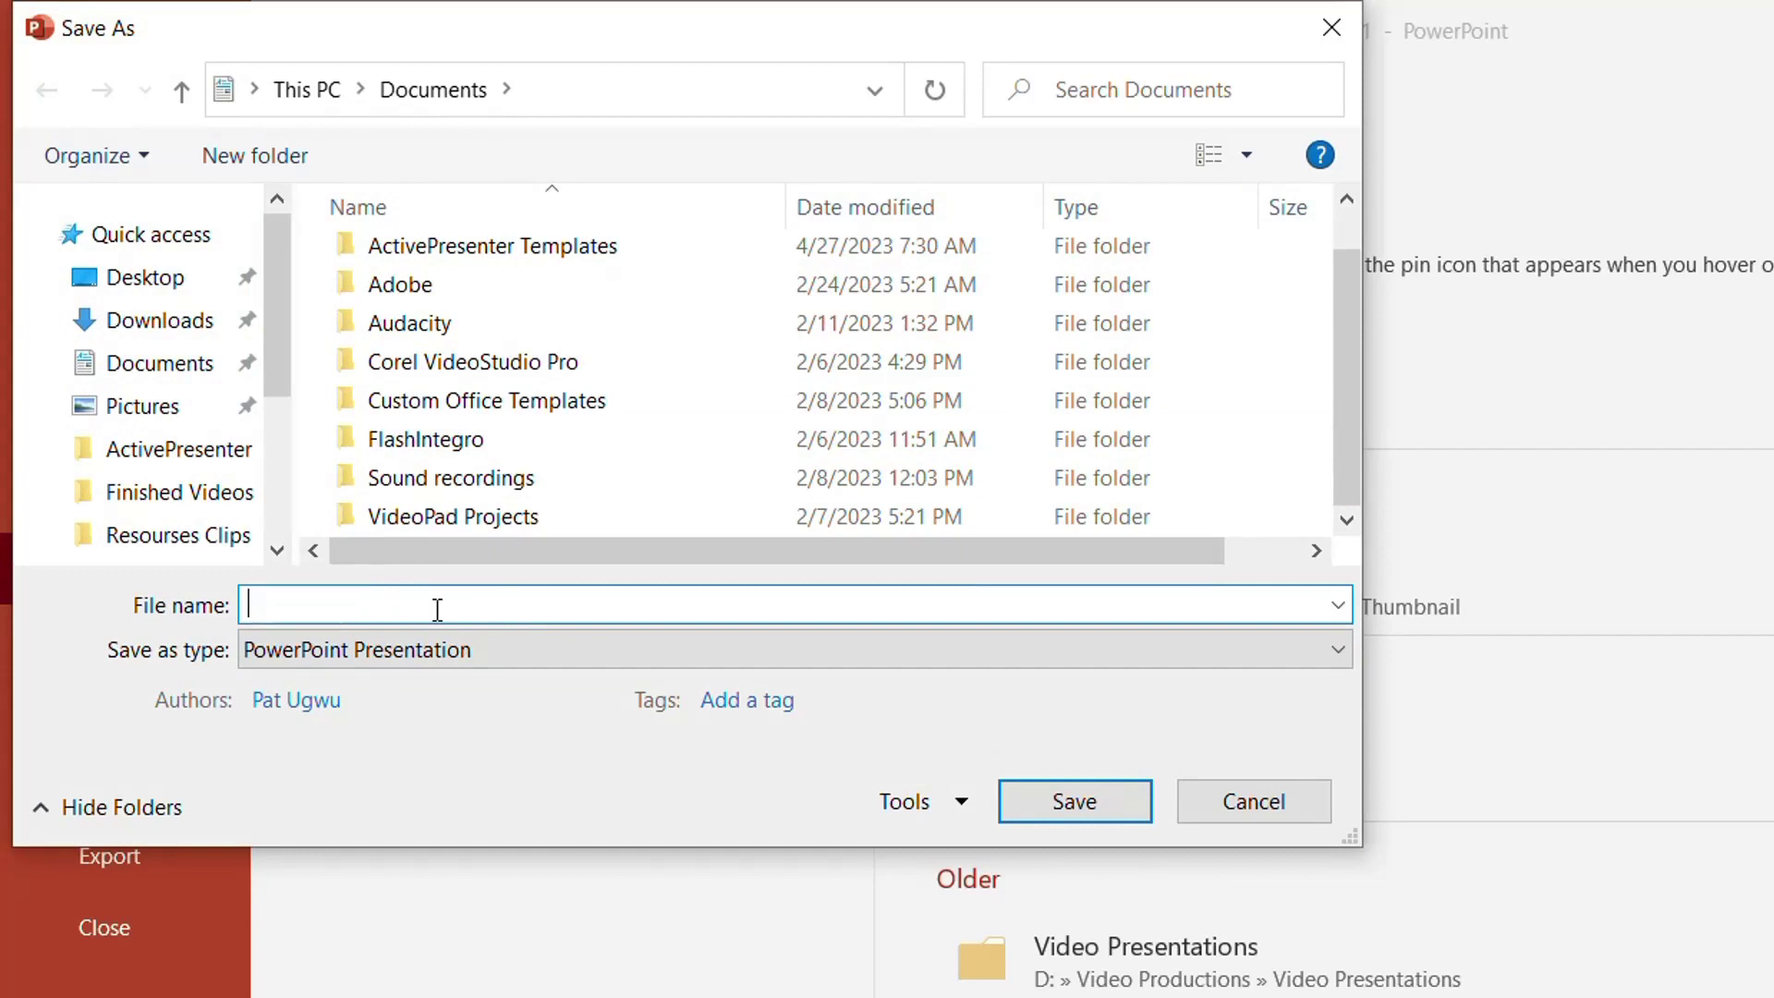
pyautogui.write('my ebook')
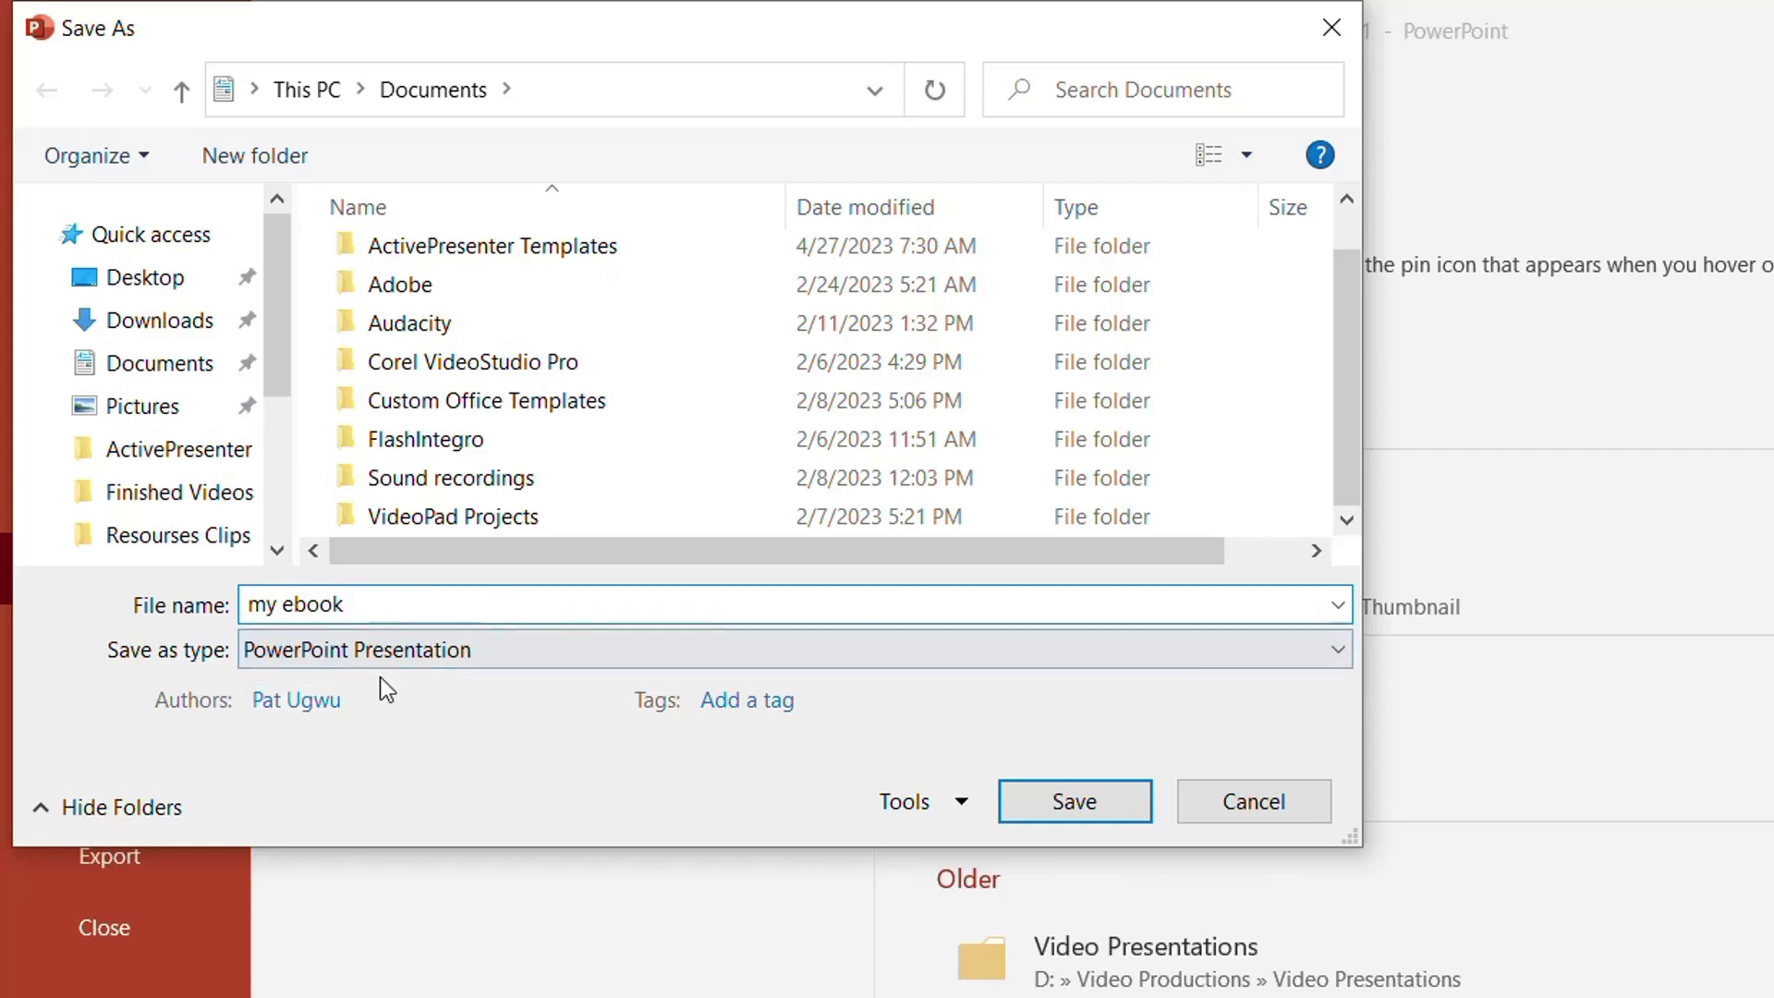
pyautogui.click(437, 652)
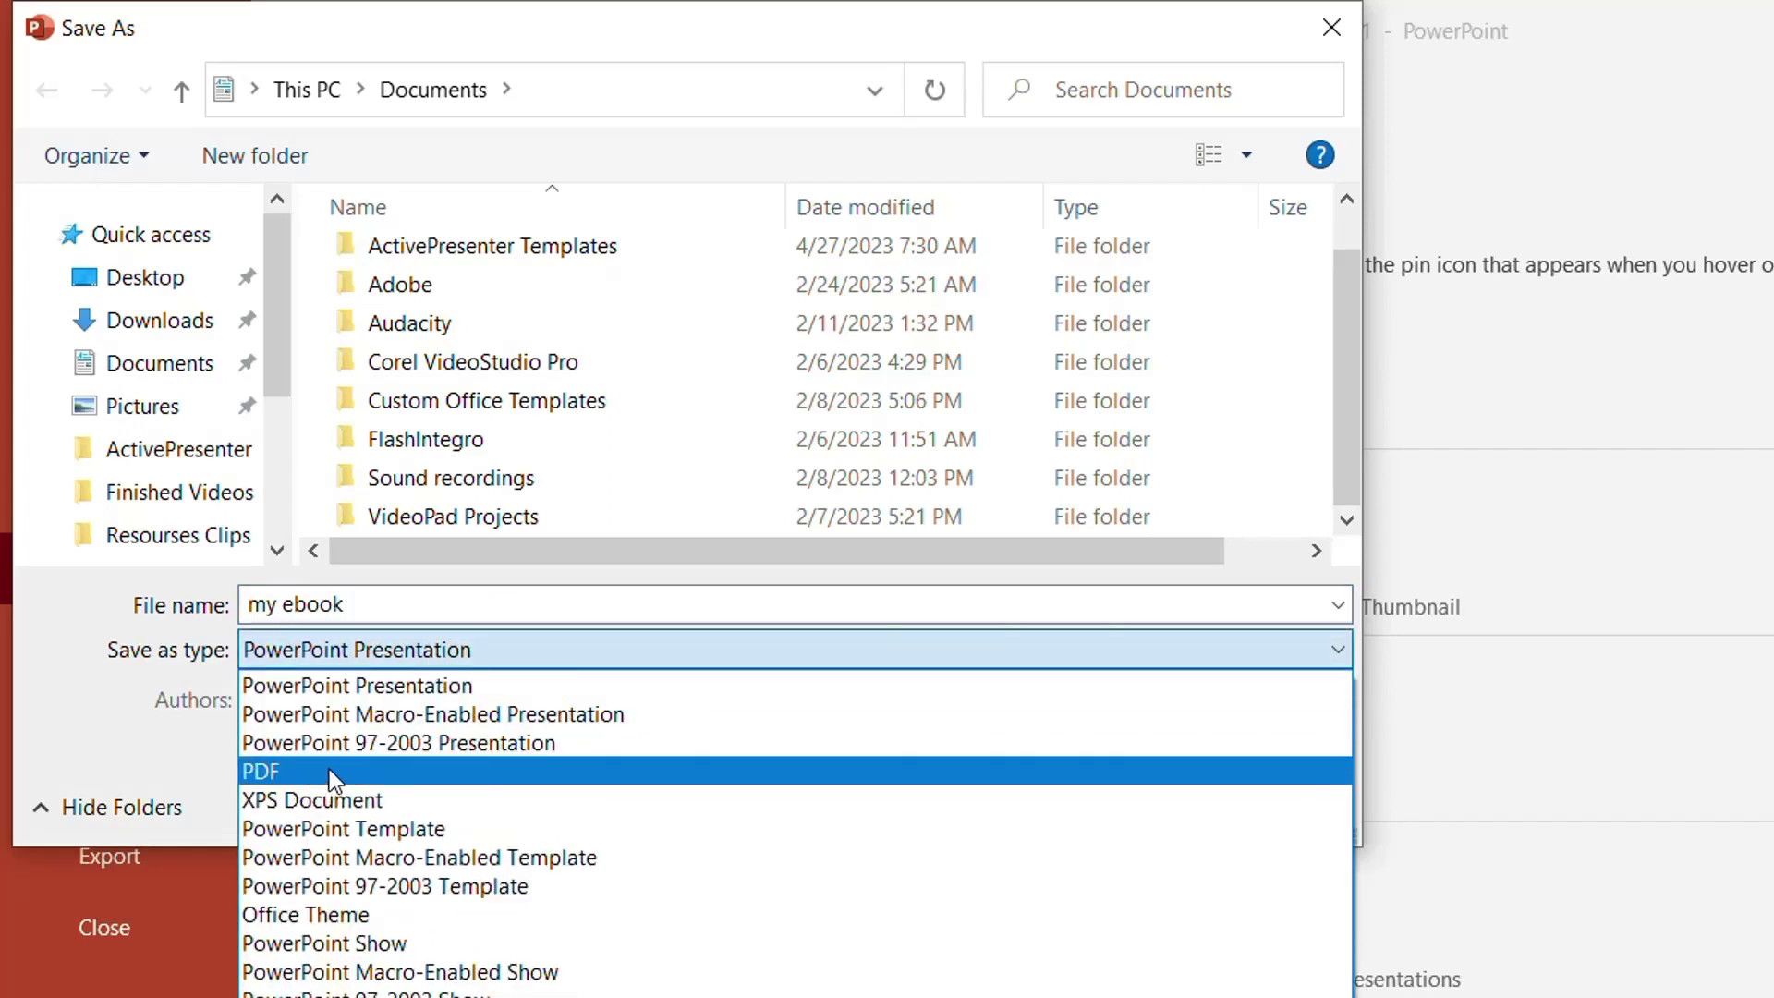
pyautogui.click(358, 770)
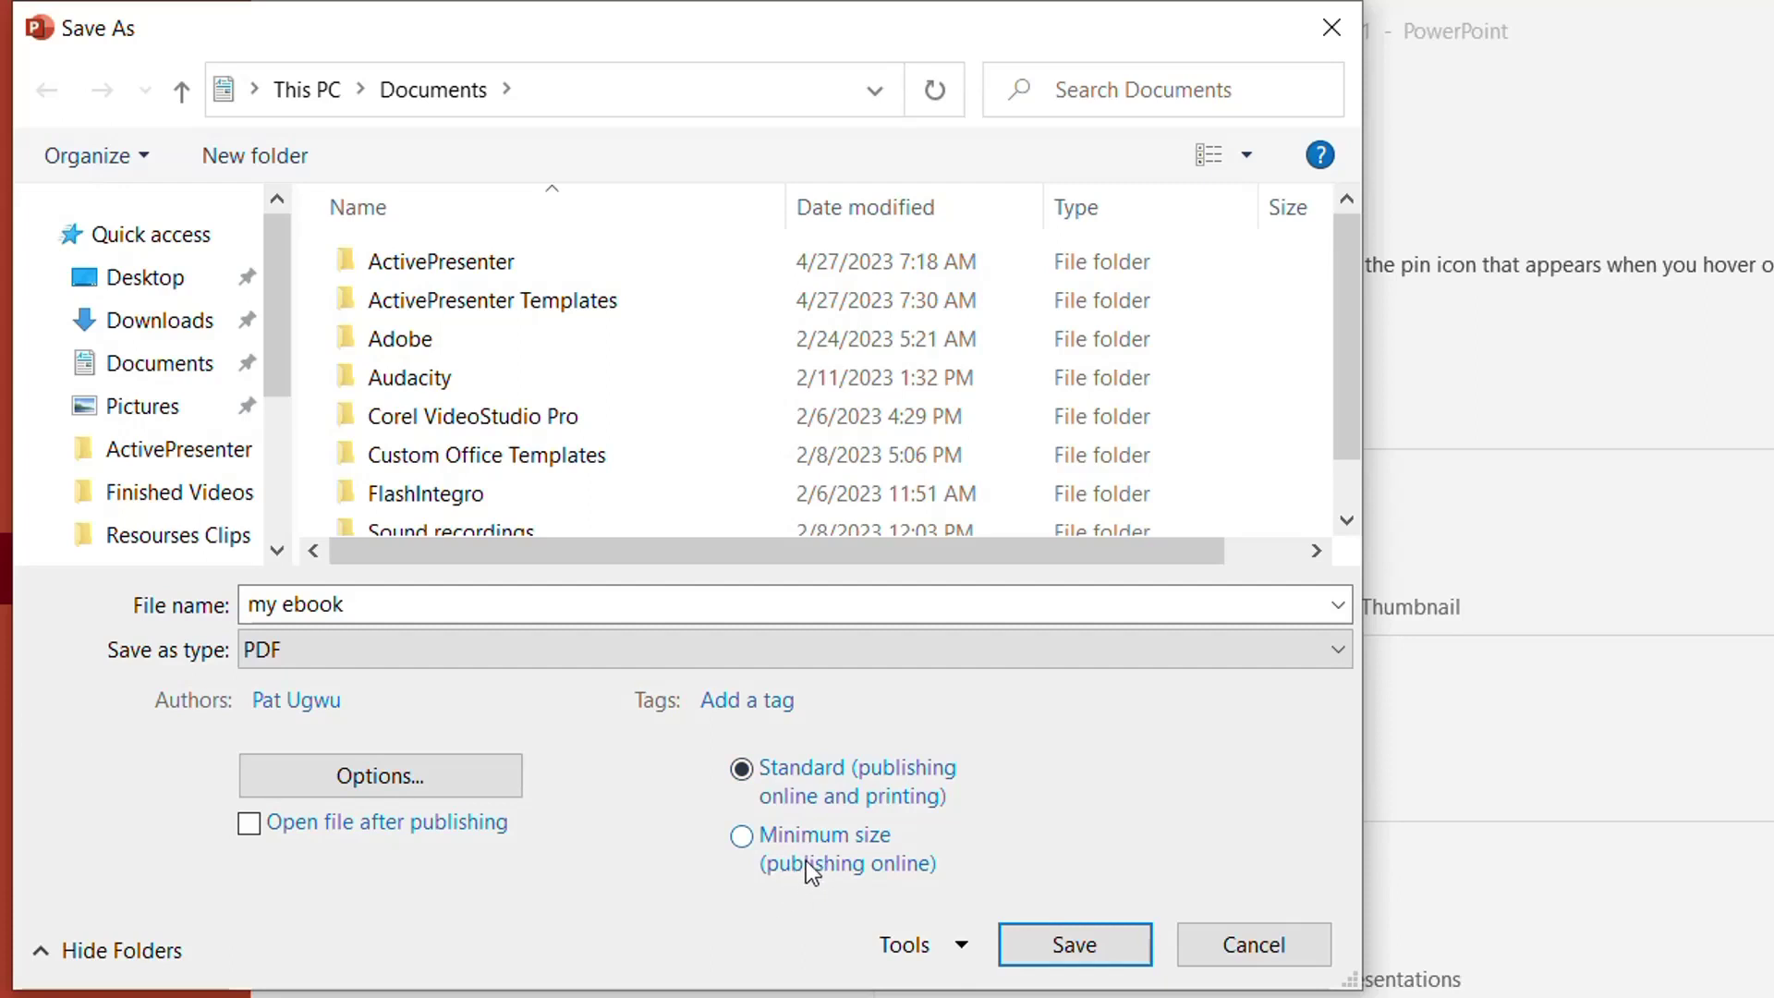
pyautogui.click(1060, 948)
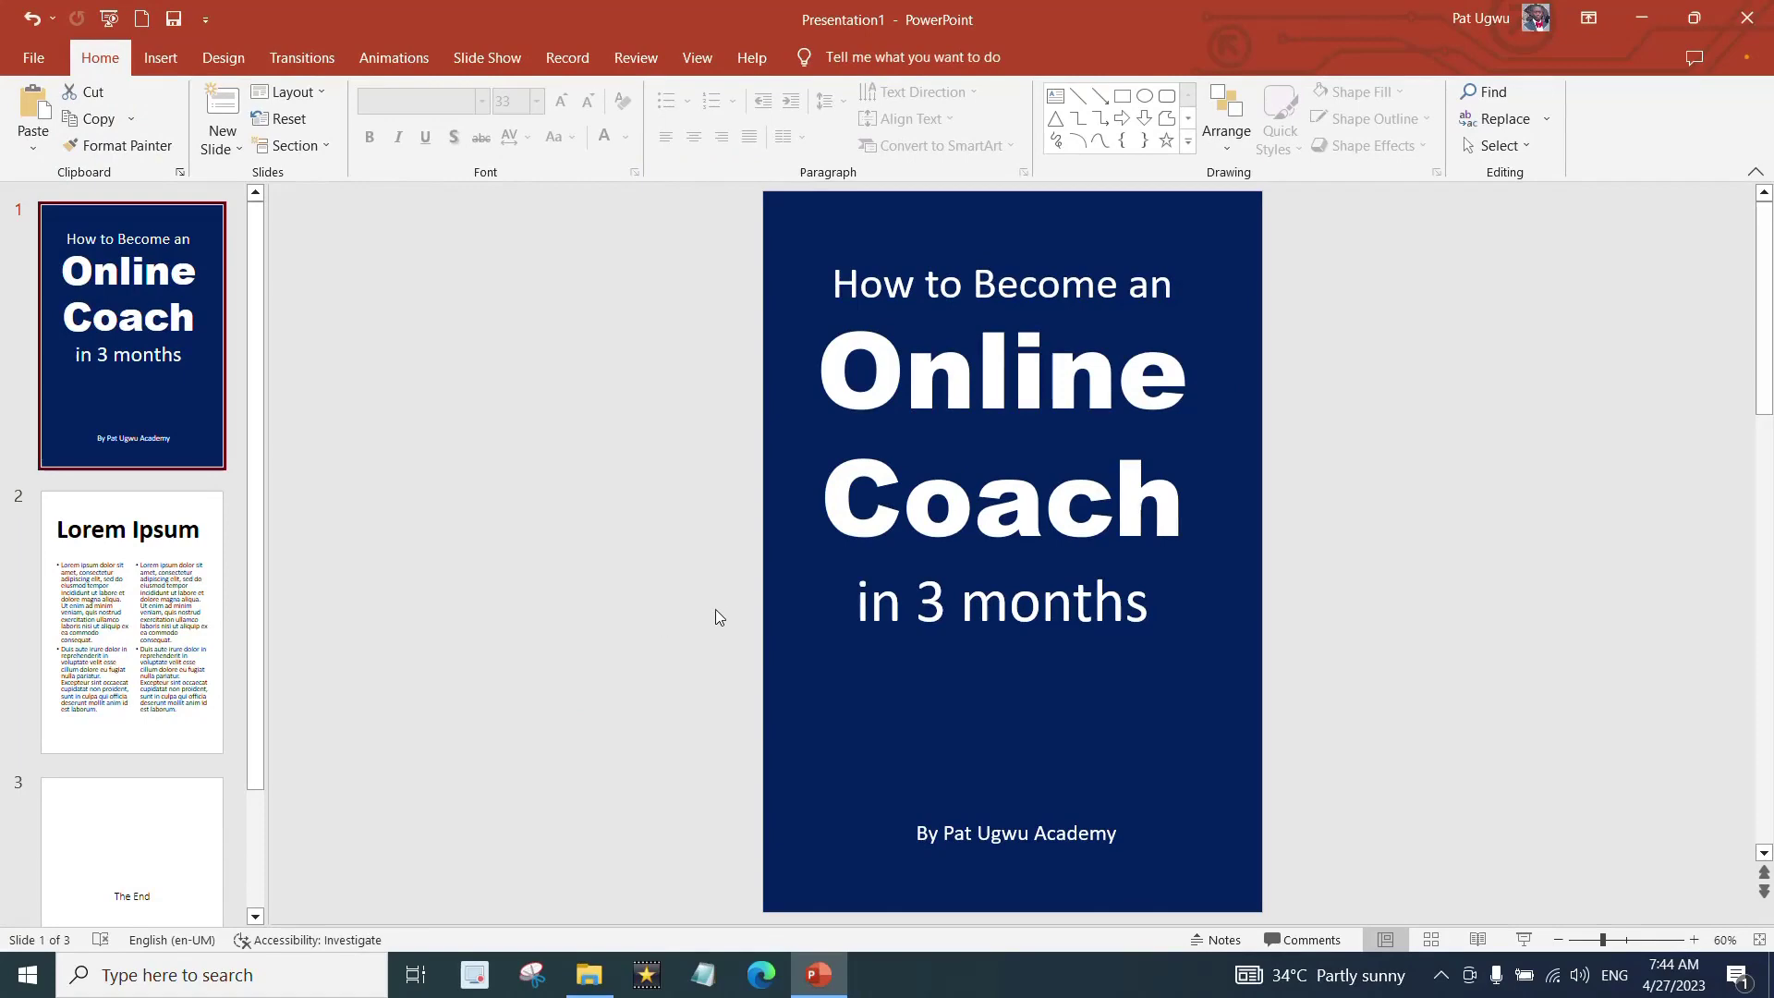
# - Open my ebook from Documents in Adobe Reader, set to always open PDF files
pyautogui.click(1643, 17)
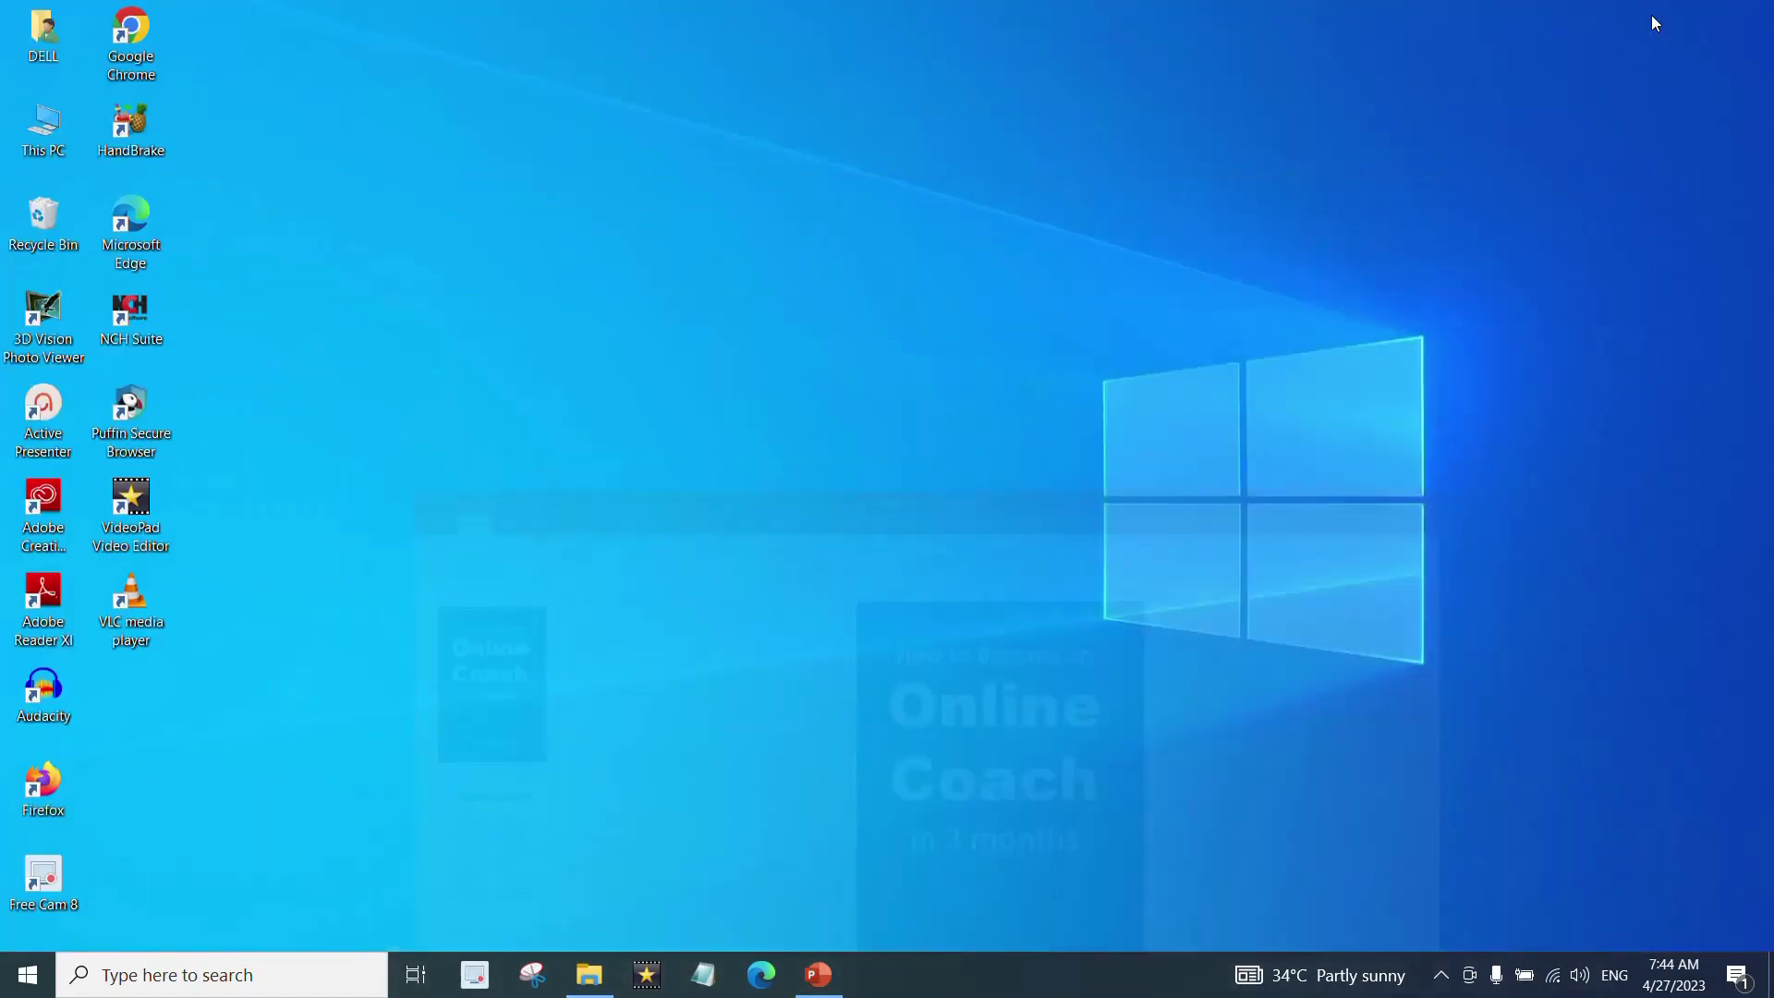
pyautogui.click(585, 978)
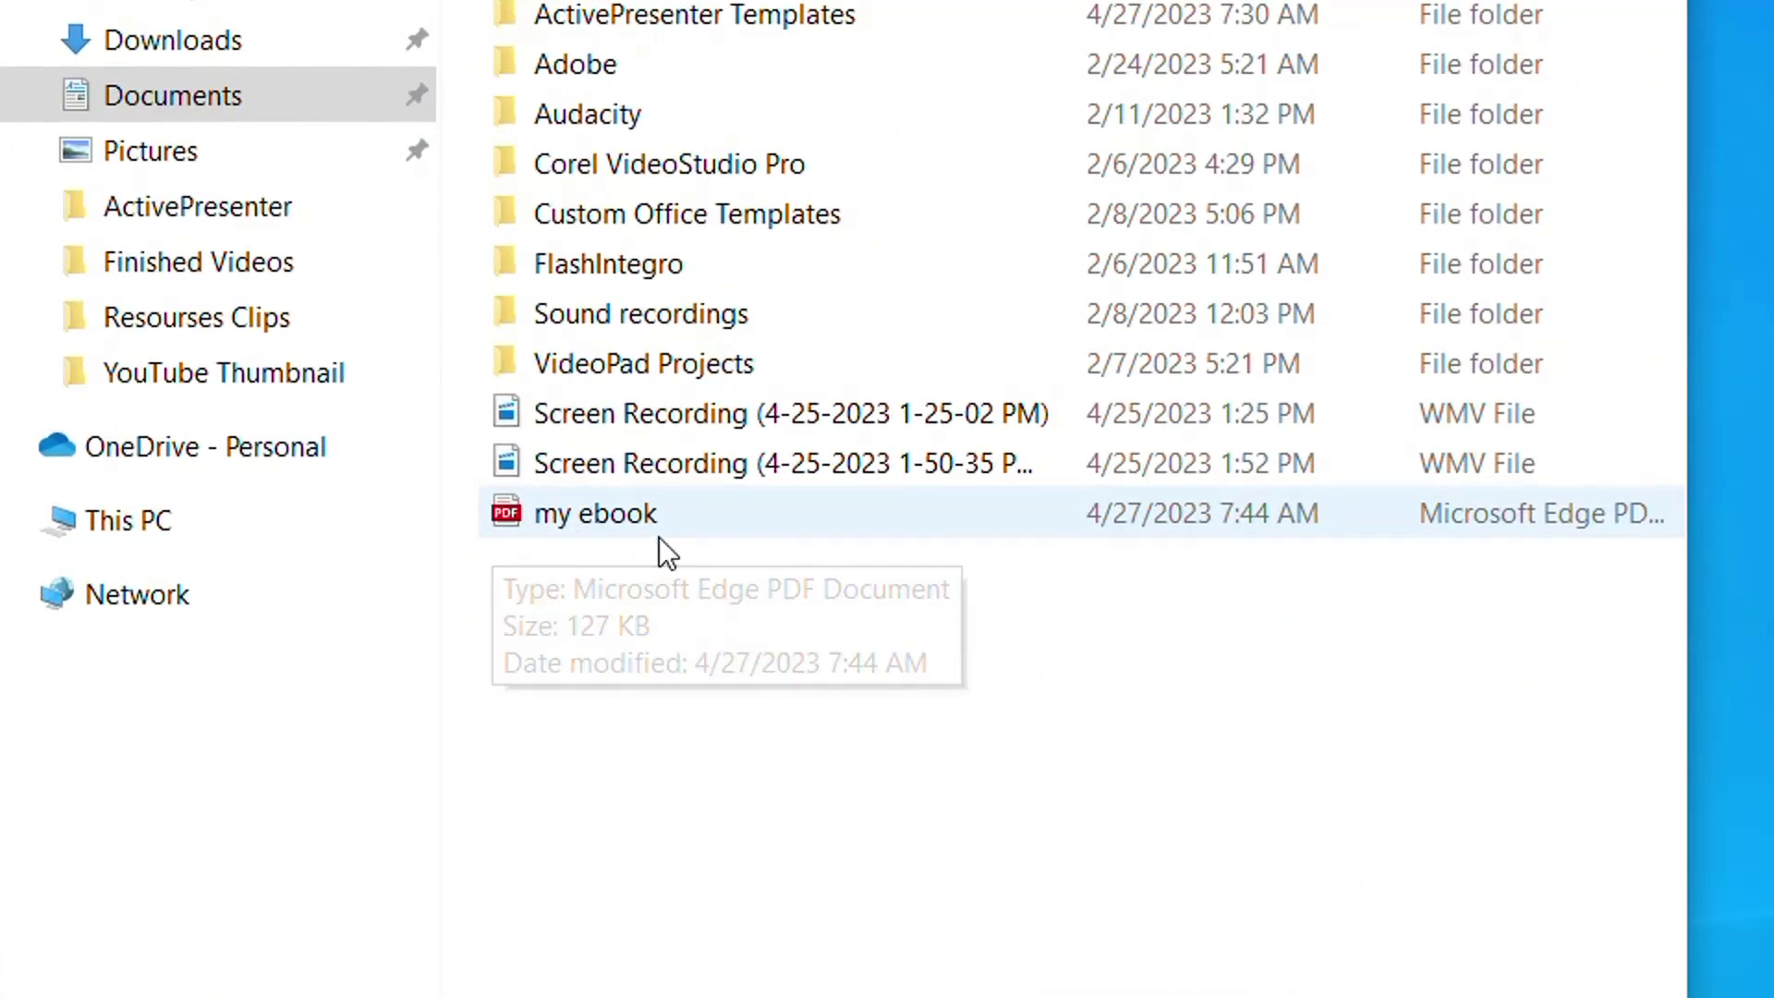
pyautogui.click(640, 520)
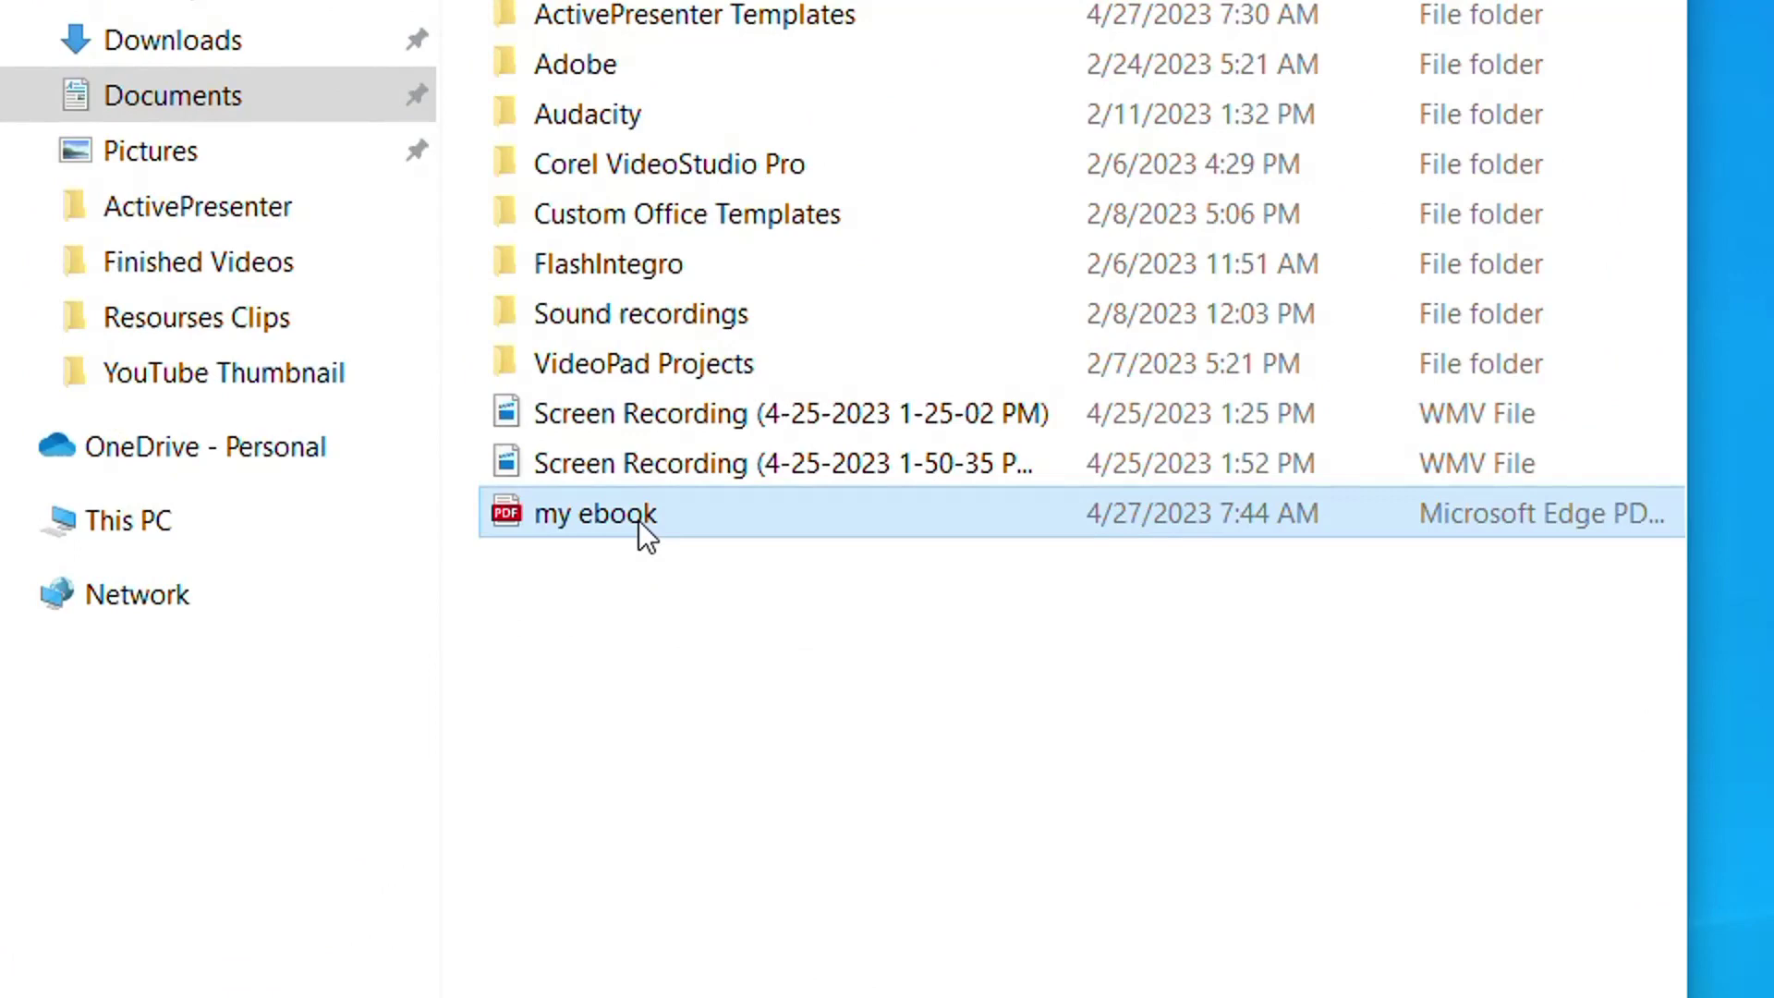
pyautogui.doubleClick(640, 520)
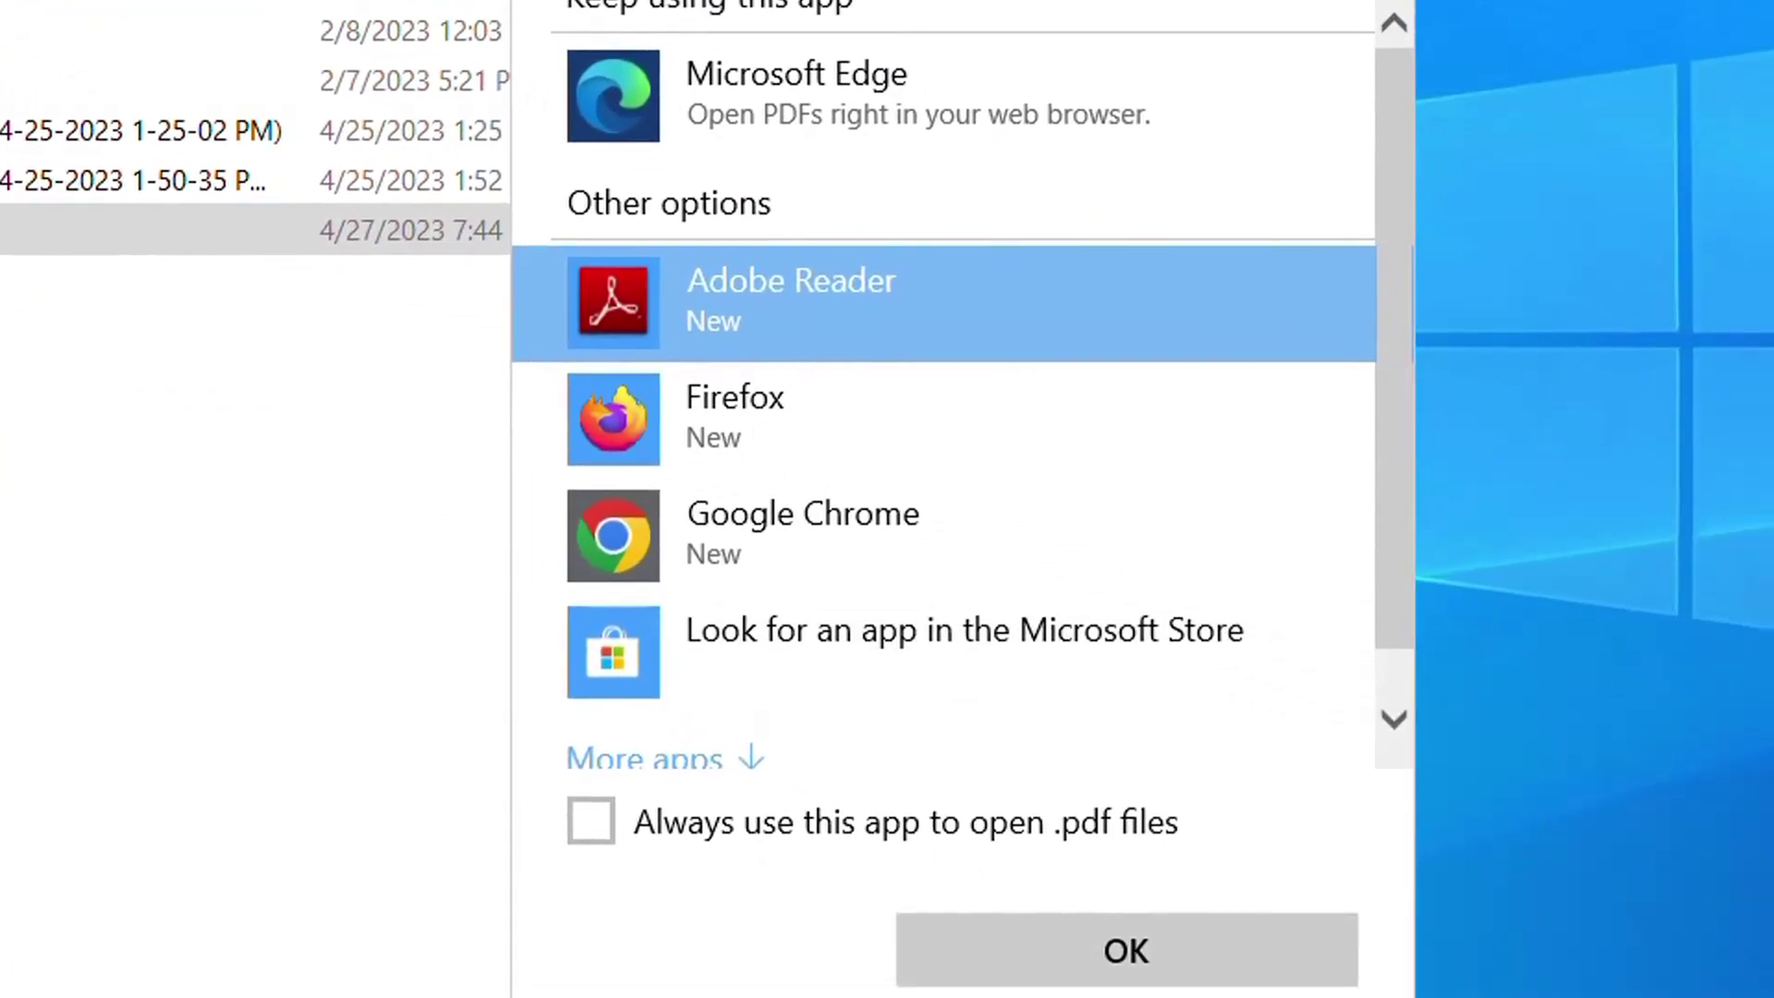
pyautogui.click(600, 825)
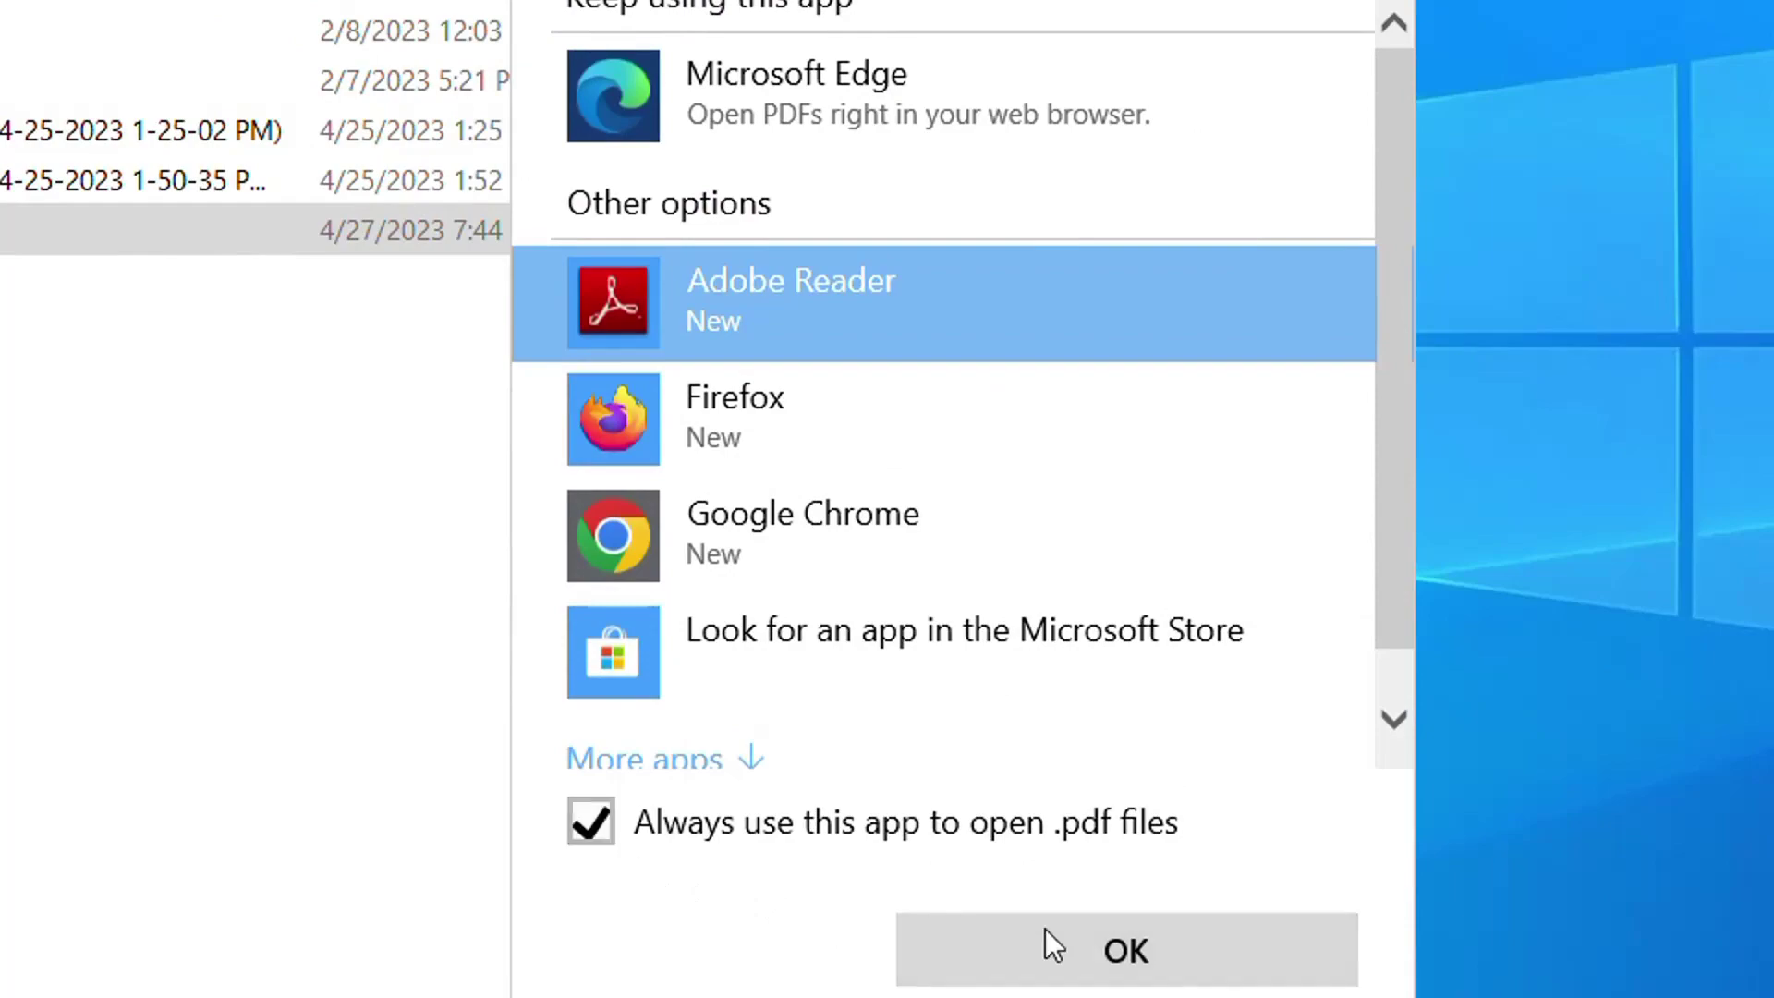
pyautogui.click(1049, 943)
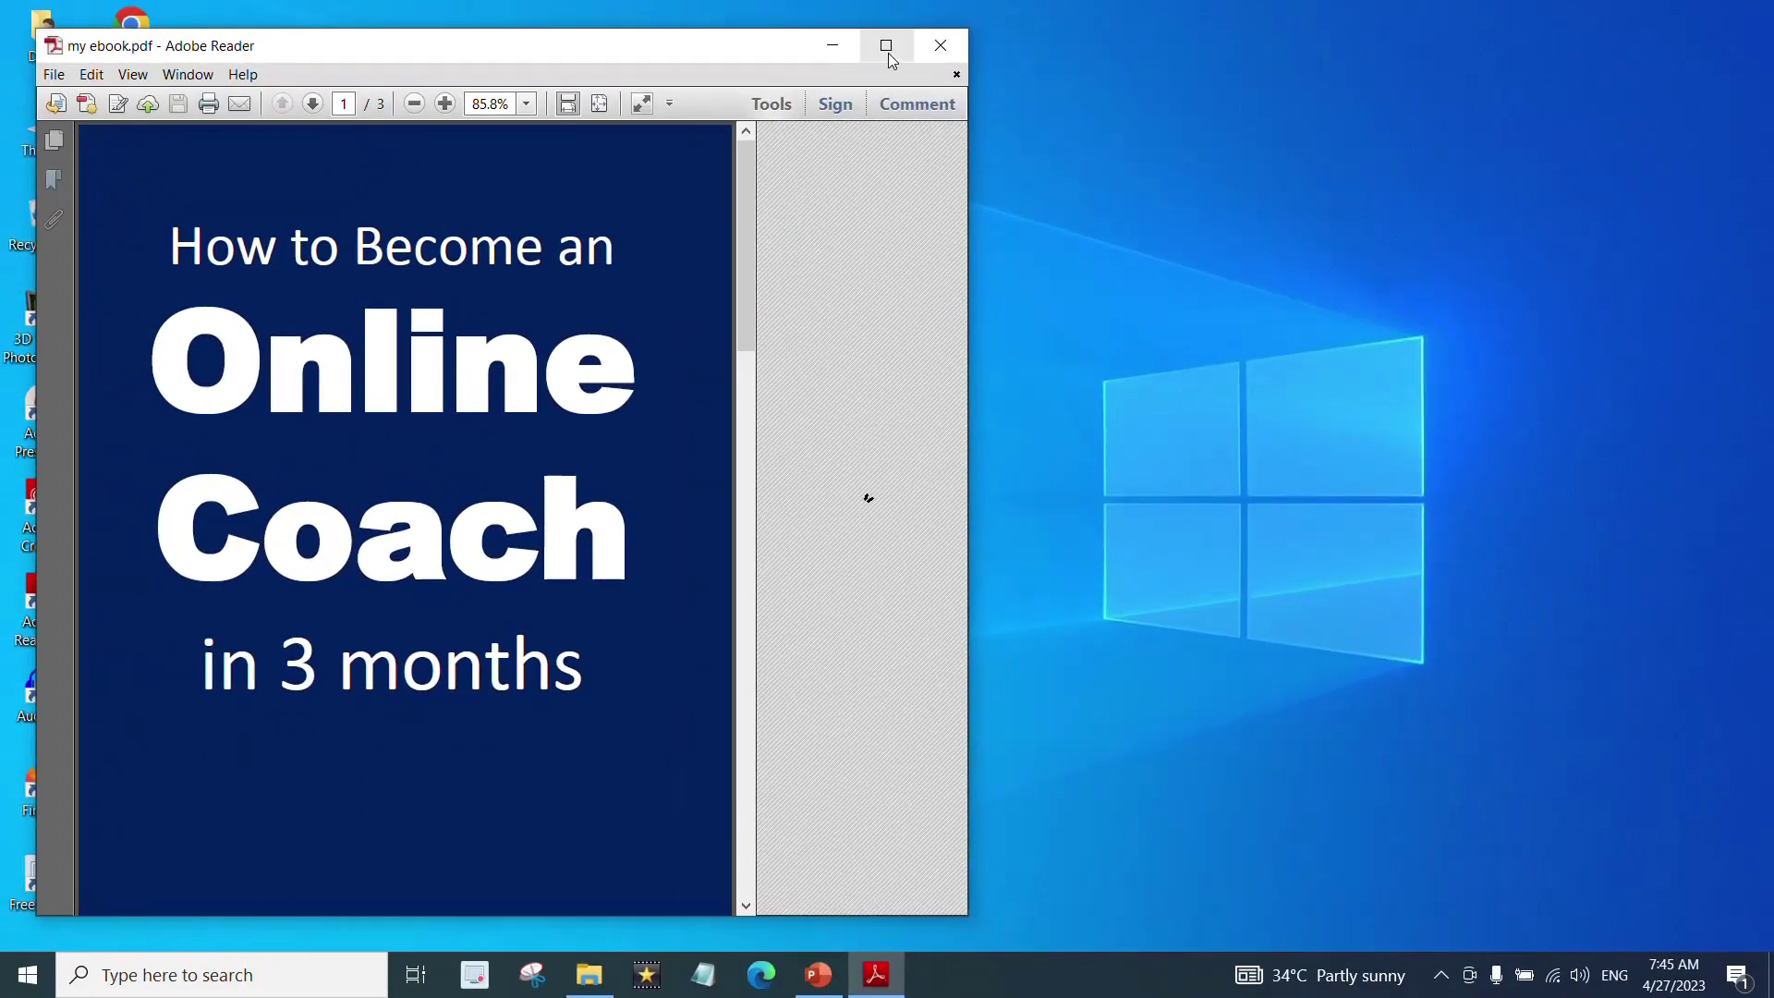
# - Maximise Adobe Reader and view the three ebook pages at 100% zoom
pyautogui.click(885, 51)
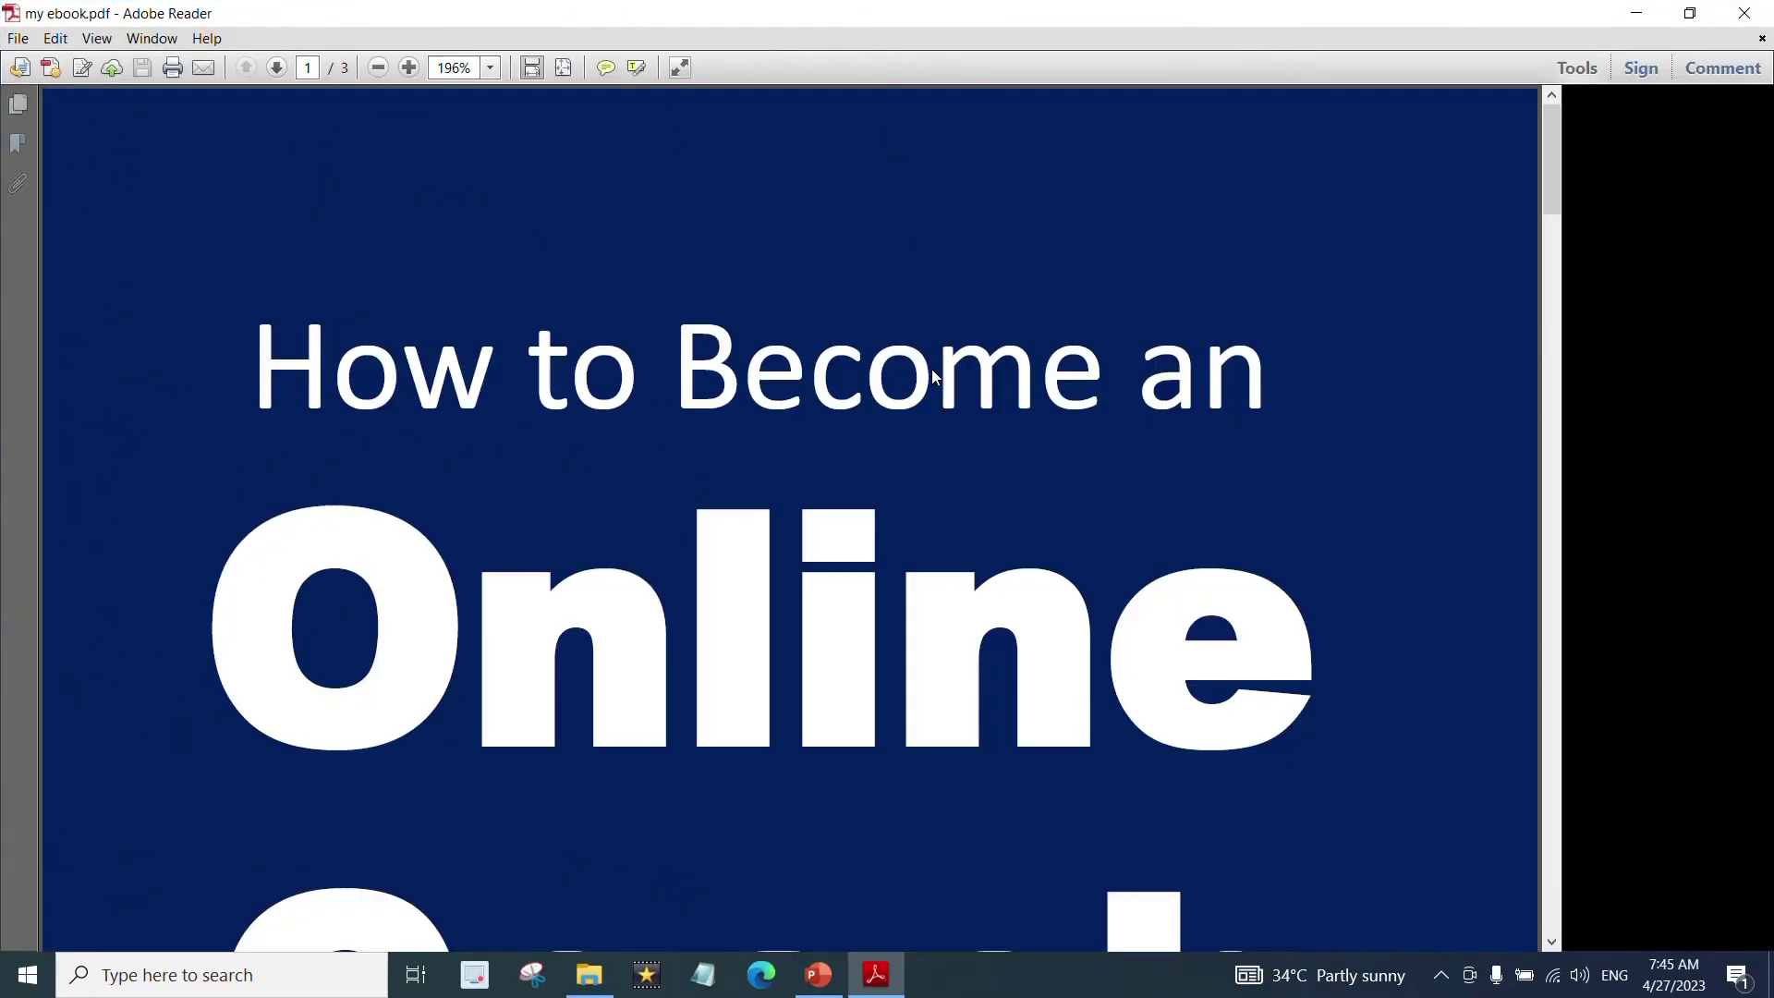
pyautogui.scroll(-2, 915, 422)
pyautogui.scroll(-2, 915, 422)
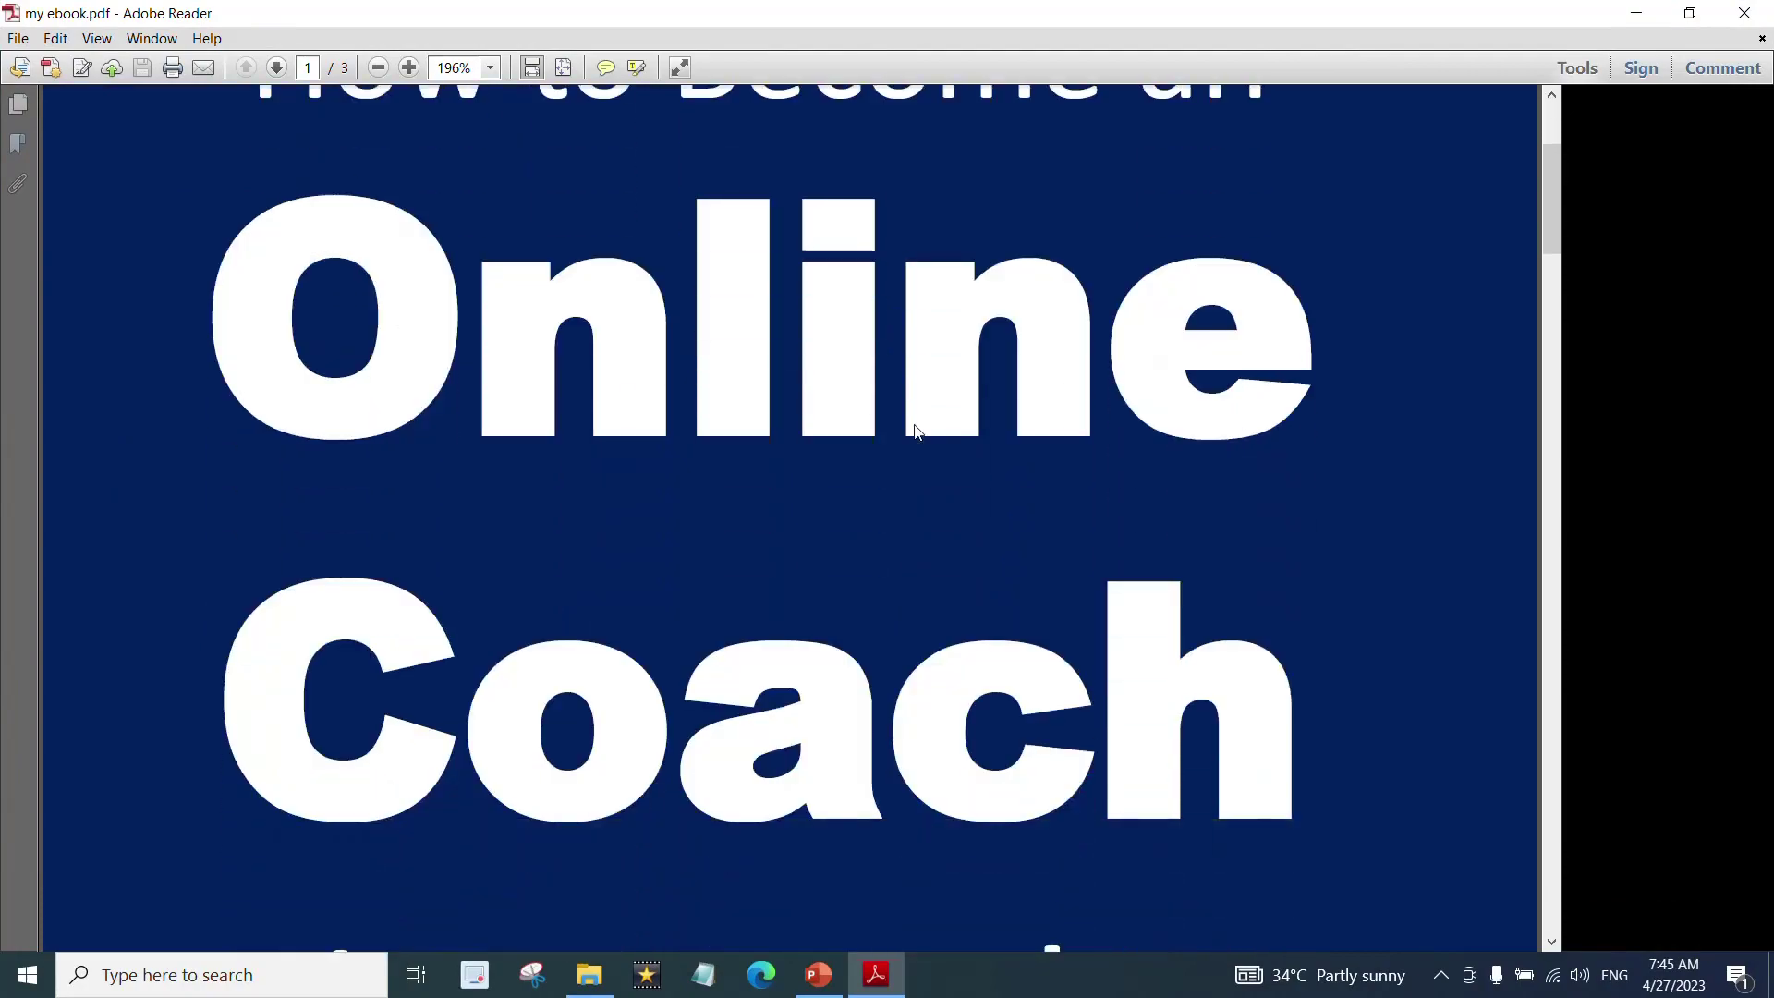
pyautogui.scroll(-3, 912, 429)
pyautogui.scroll(-3, 909, 434)
pyautogui.scroll(-2, 906, 420)
pyautogui.scroll(-5, 905, 421)
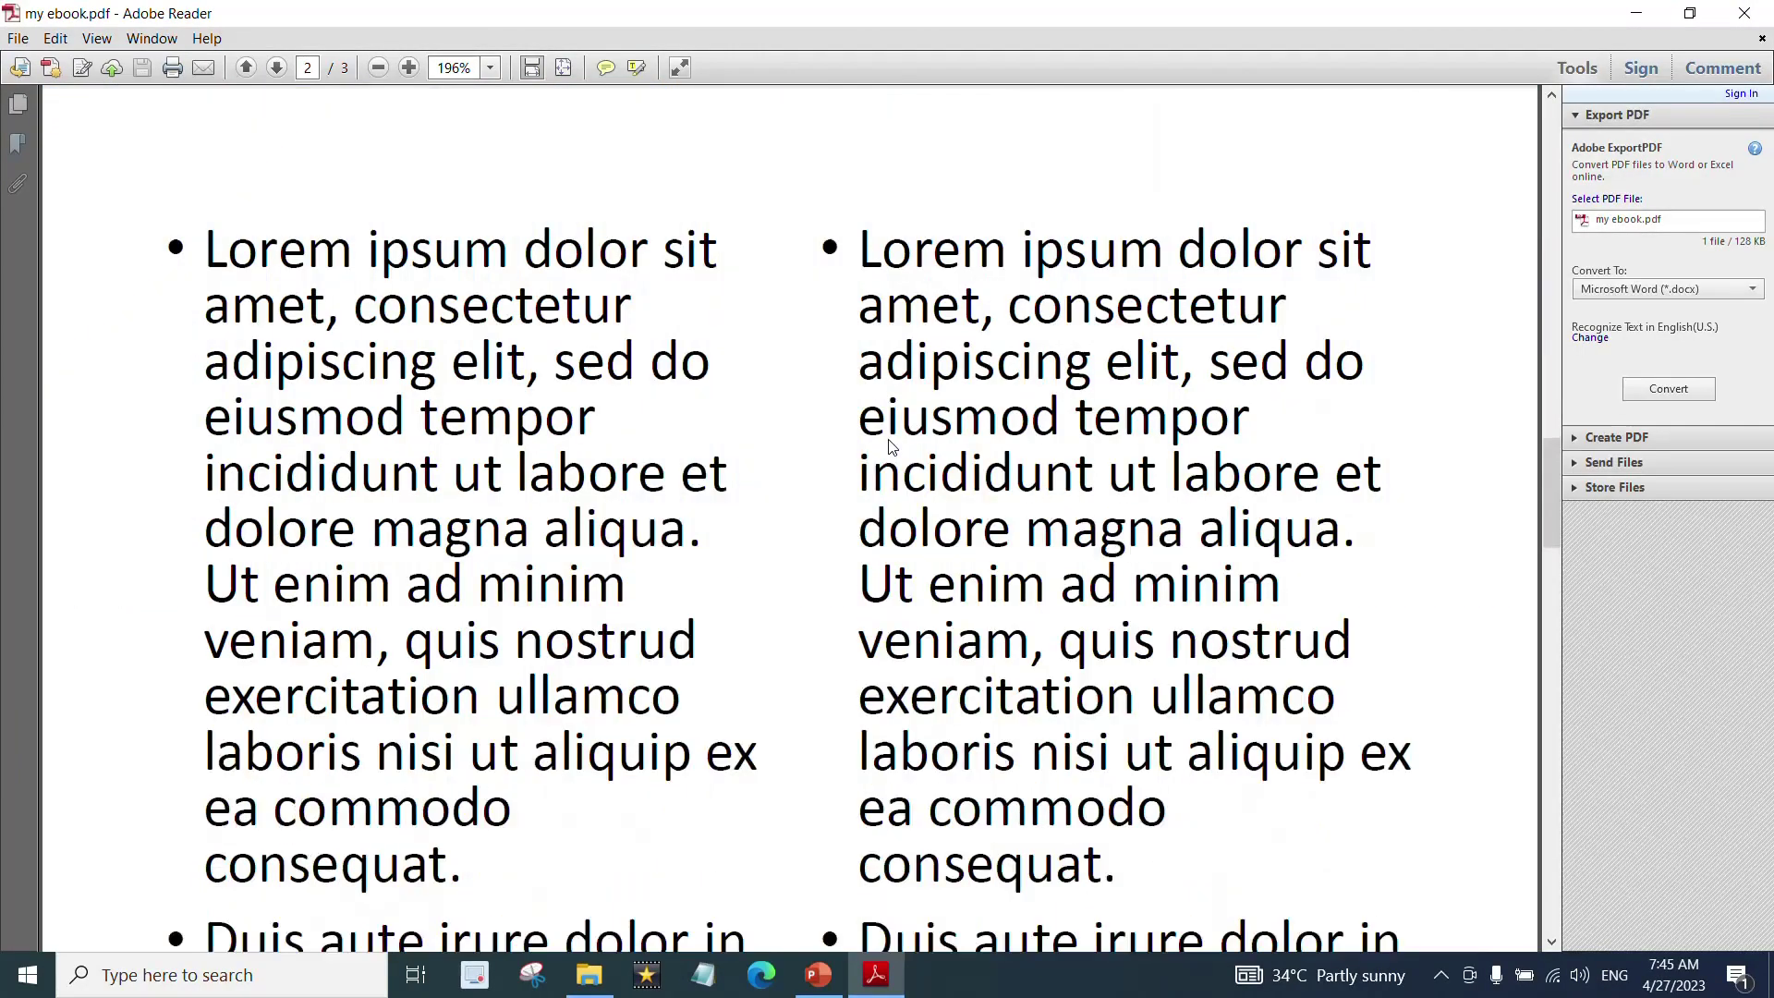
pyautogui.scroll(-1, 892, 437)
pyautogui.scroll(-4, 887, 433)
pyautogui.scroll(-4, 884, 443)
pyautogui.scroll(-3, 880, 467)
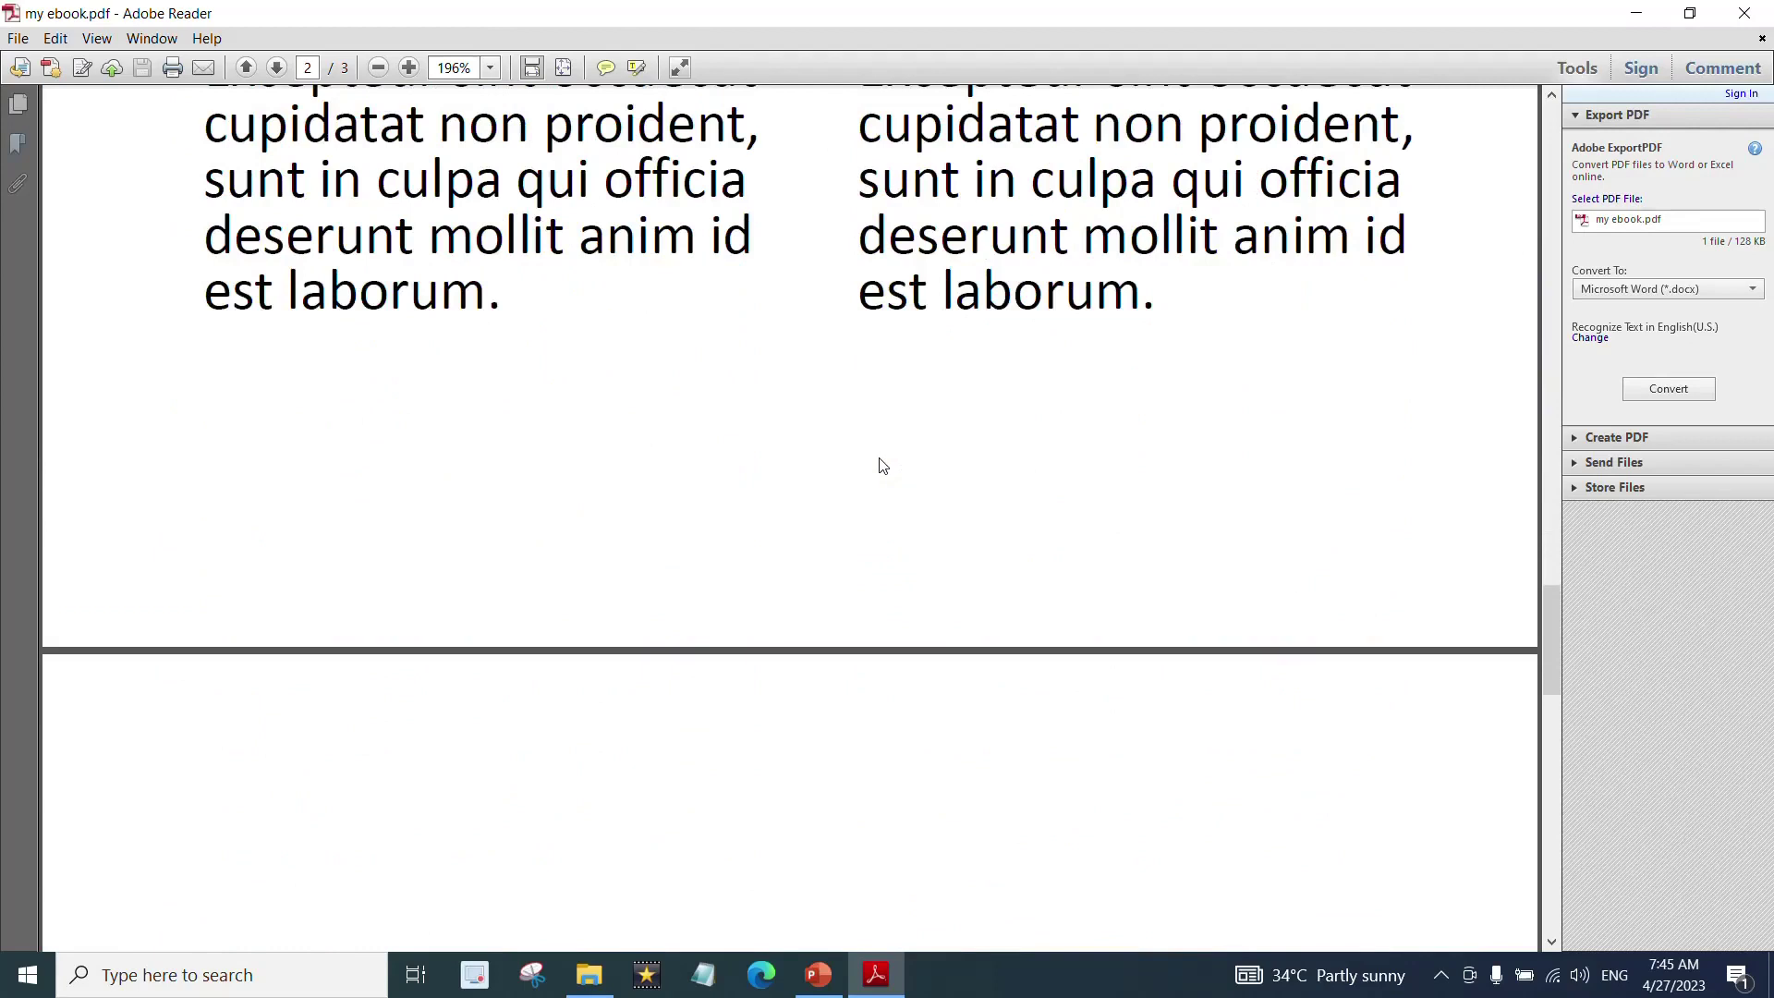
pyautogui.scroll(-5, 875, 463)
pyautogui.scroll(-3, 874, 463)
pyautogui.scroll(-2, 869, 461)
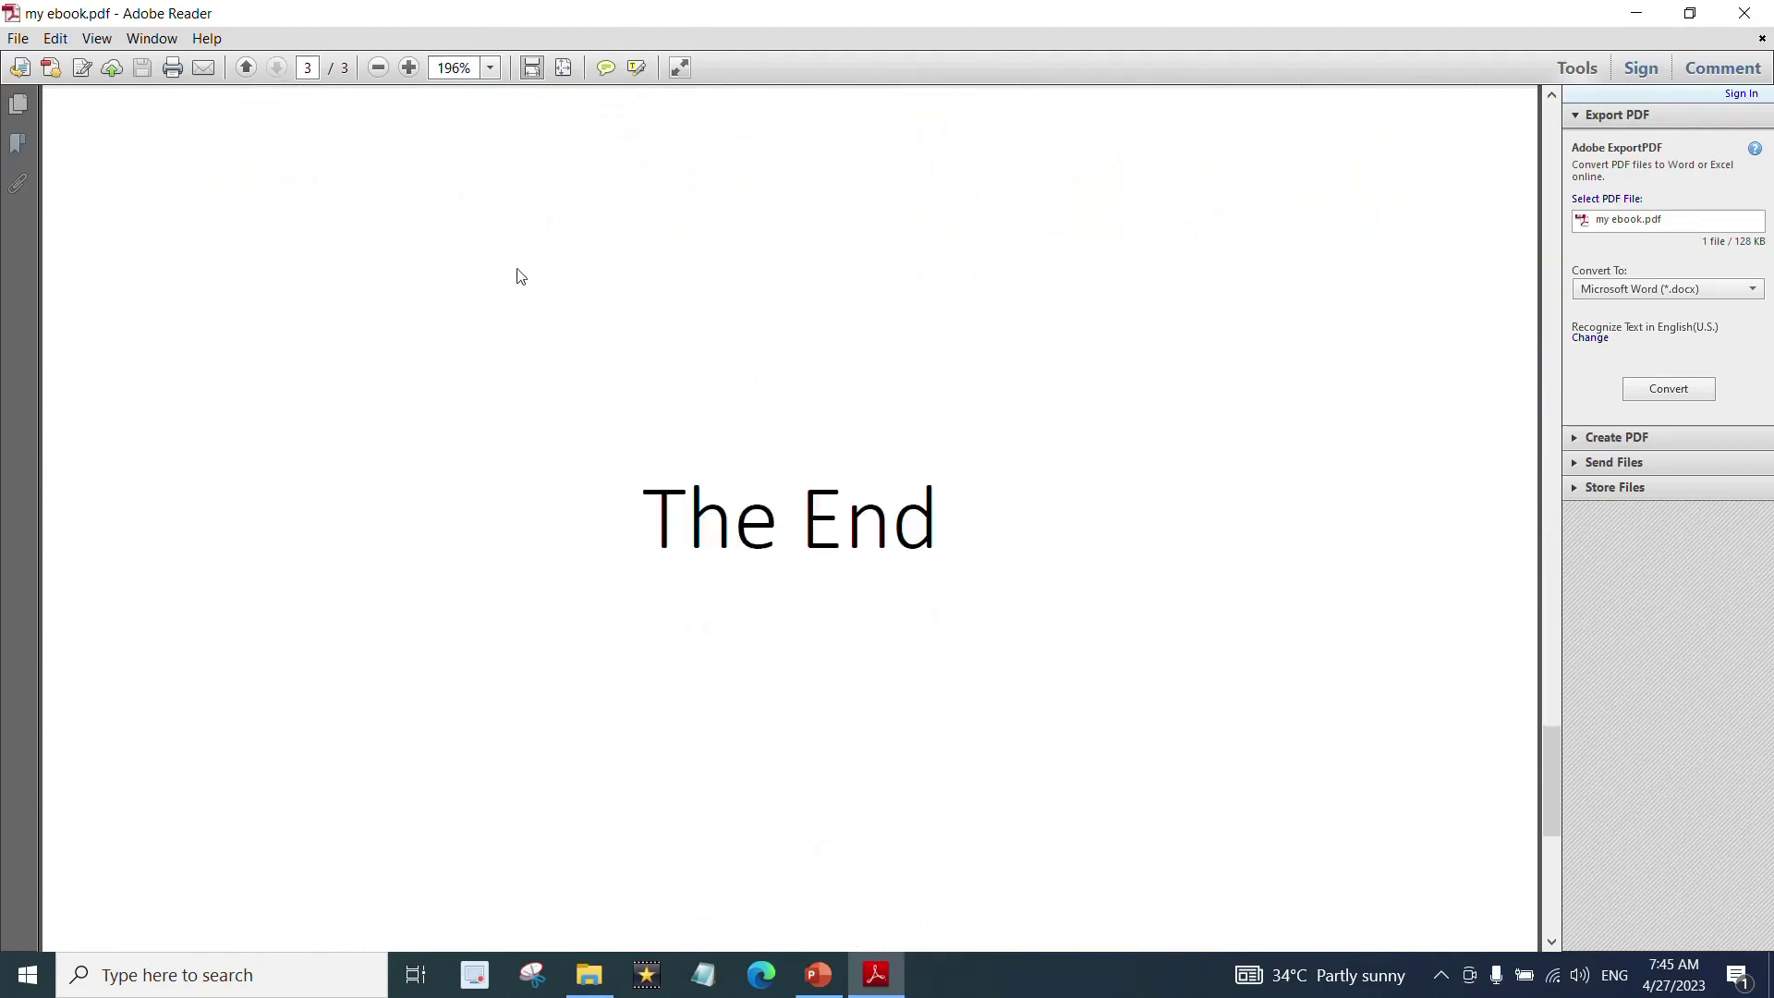
pyautogui.click(491, 76)
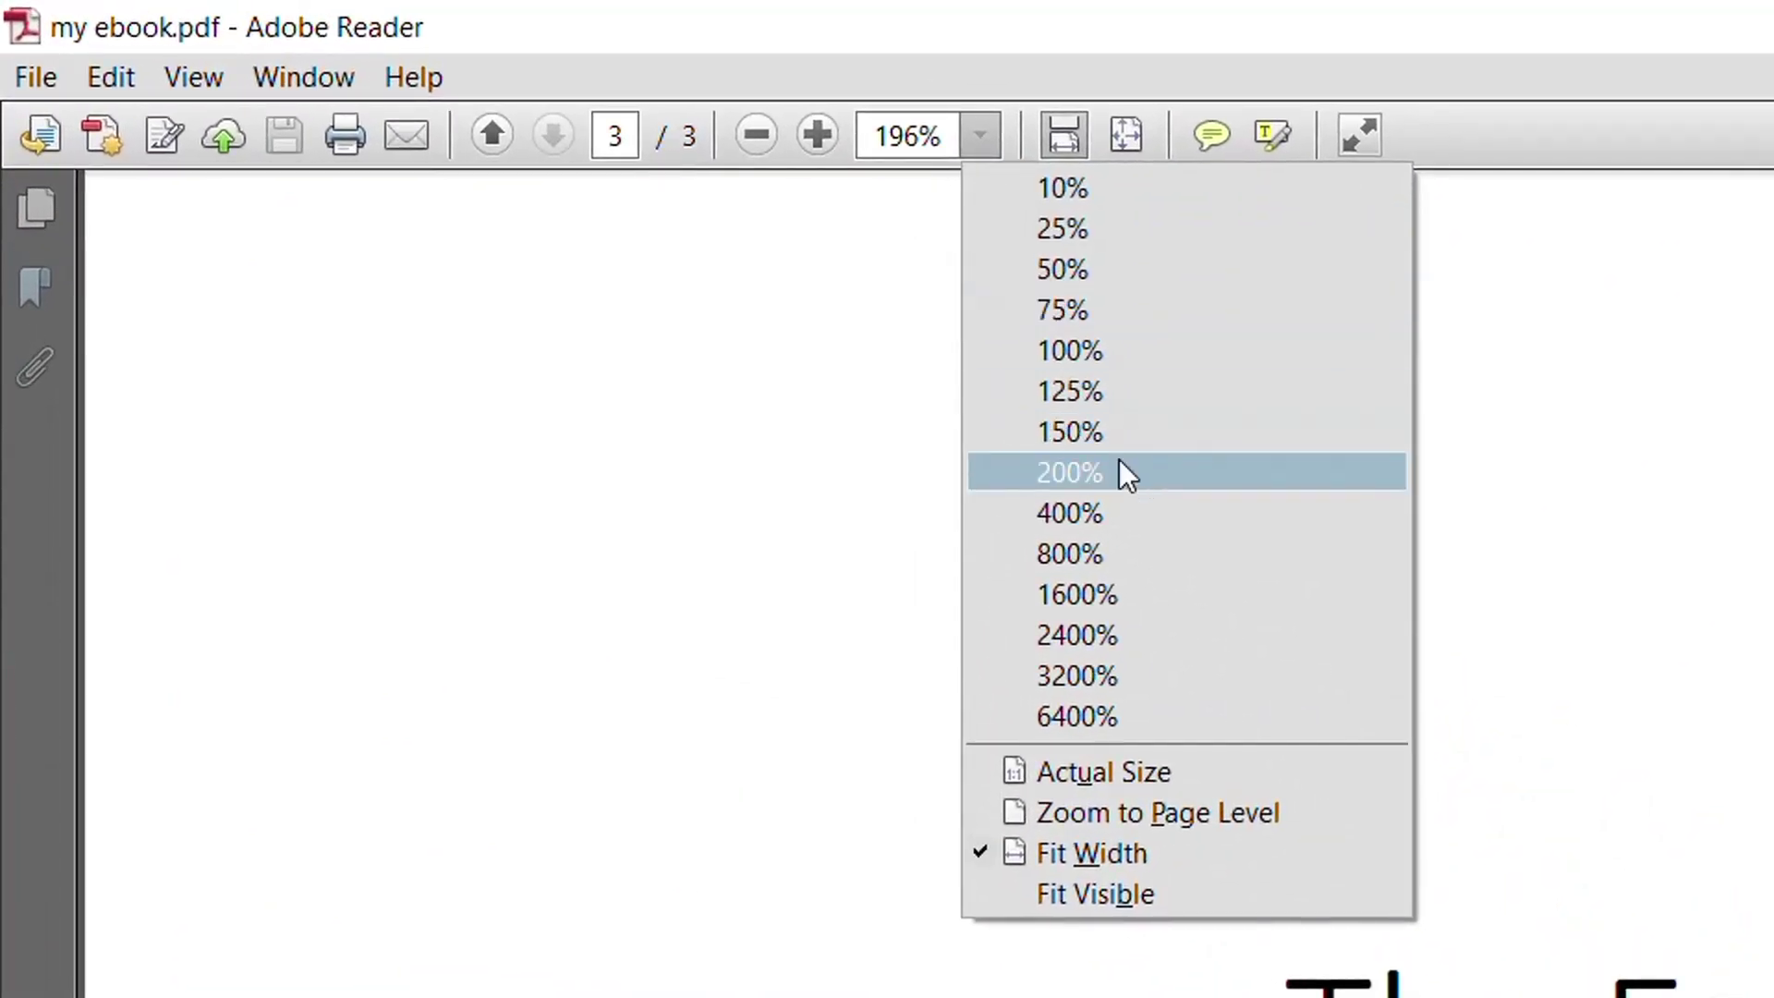
pyautogui.click(1103, 358)
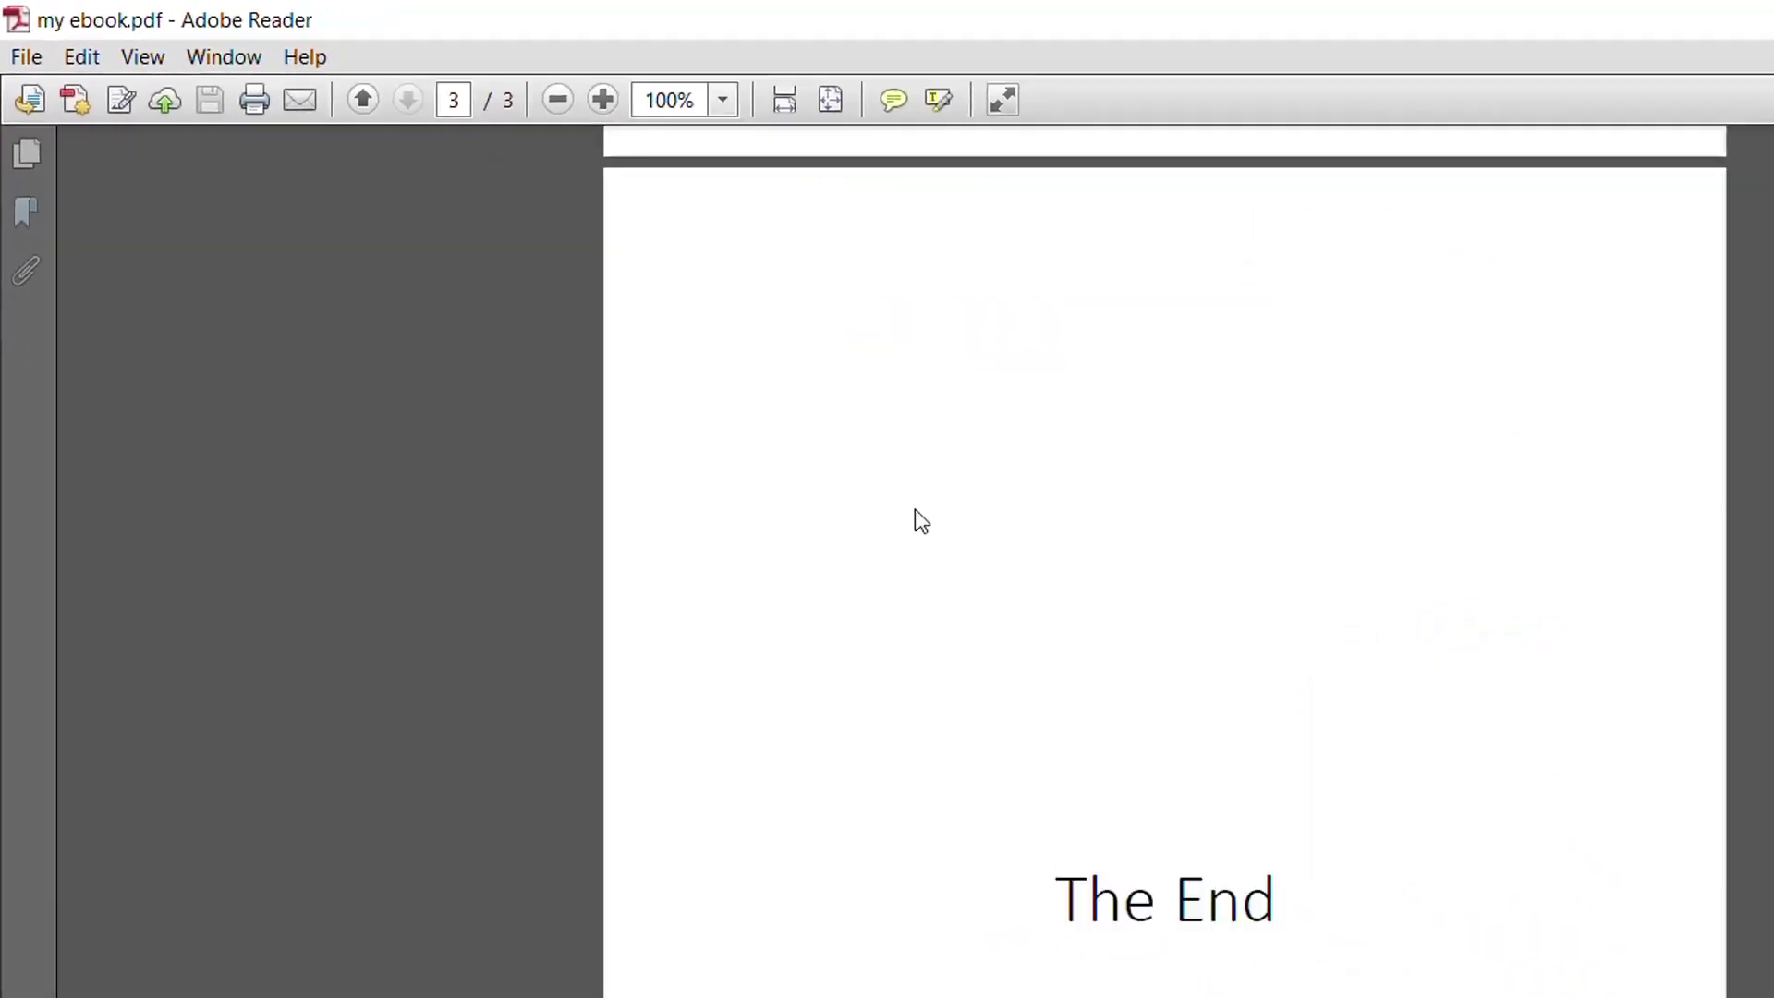
pyautogui.scroll(5, 619, 347)
pyautogui.scroll(3, 619, 346)
pyautogui.scroll(5, 617, 339)
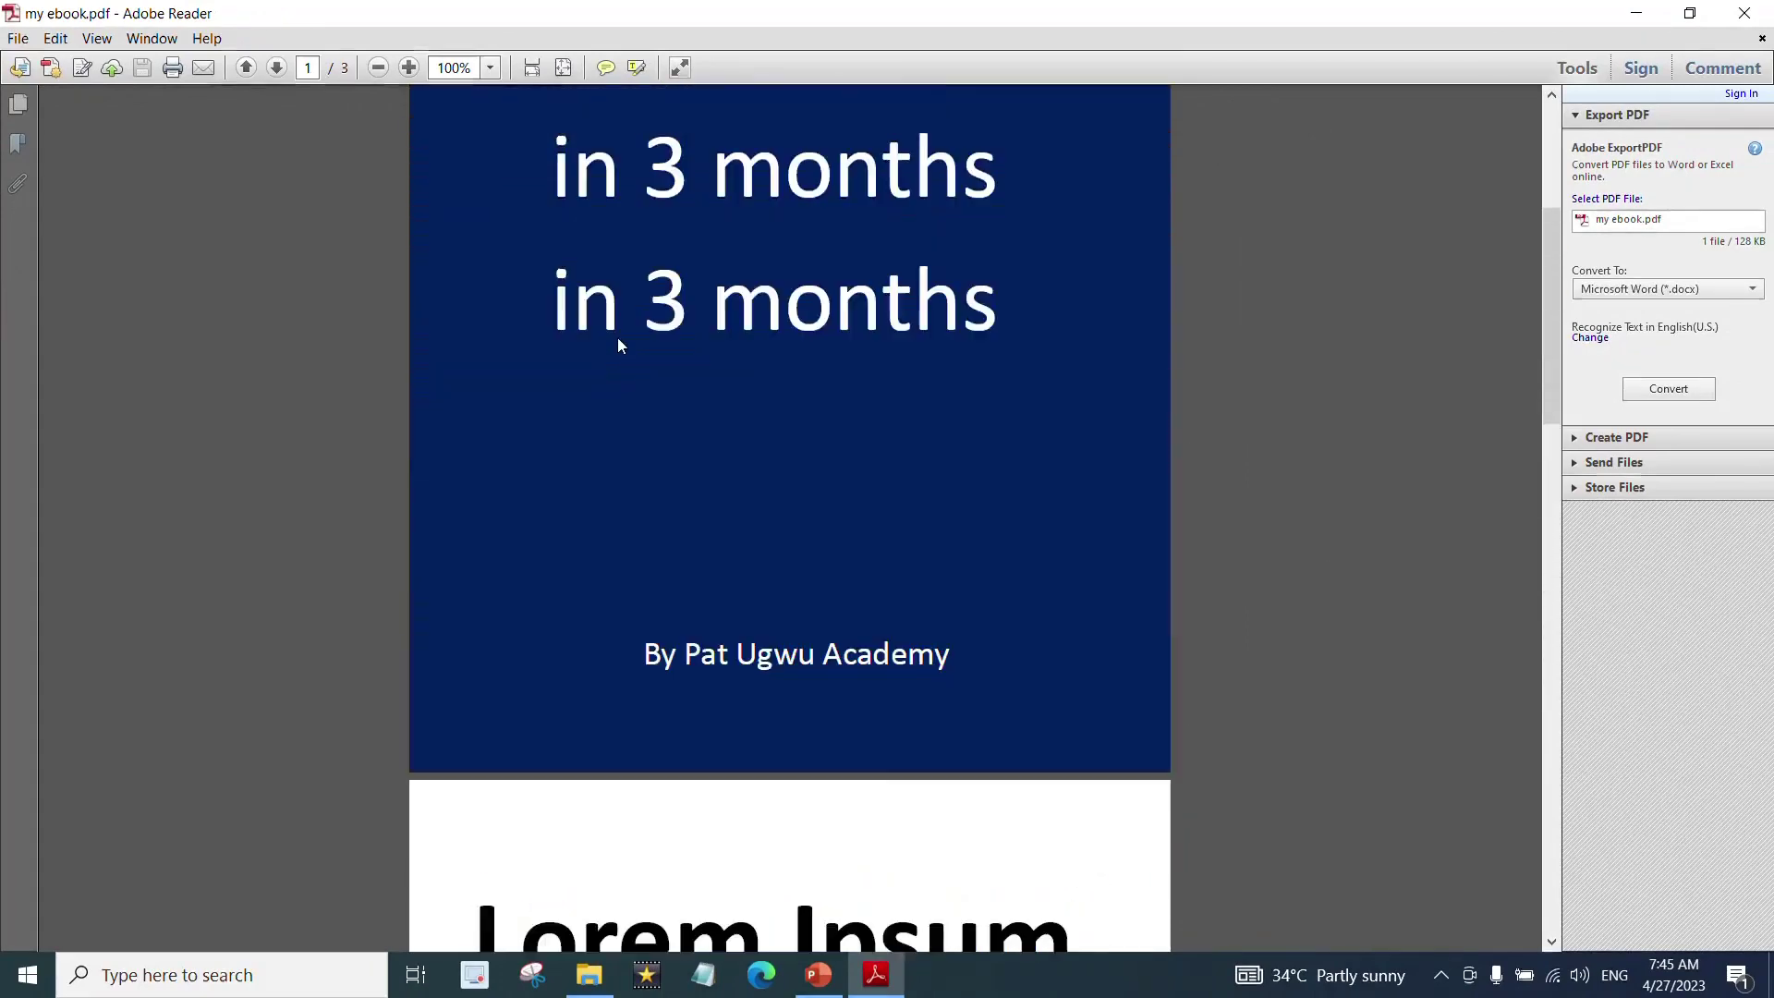
pyautogui.scroll(4, 617, 338)
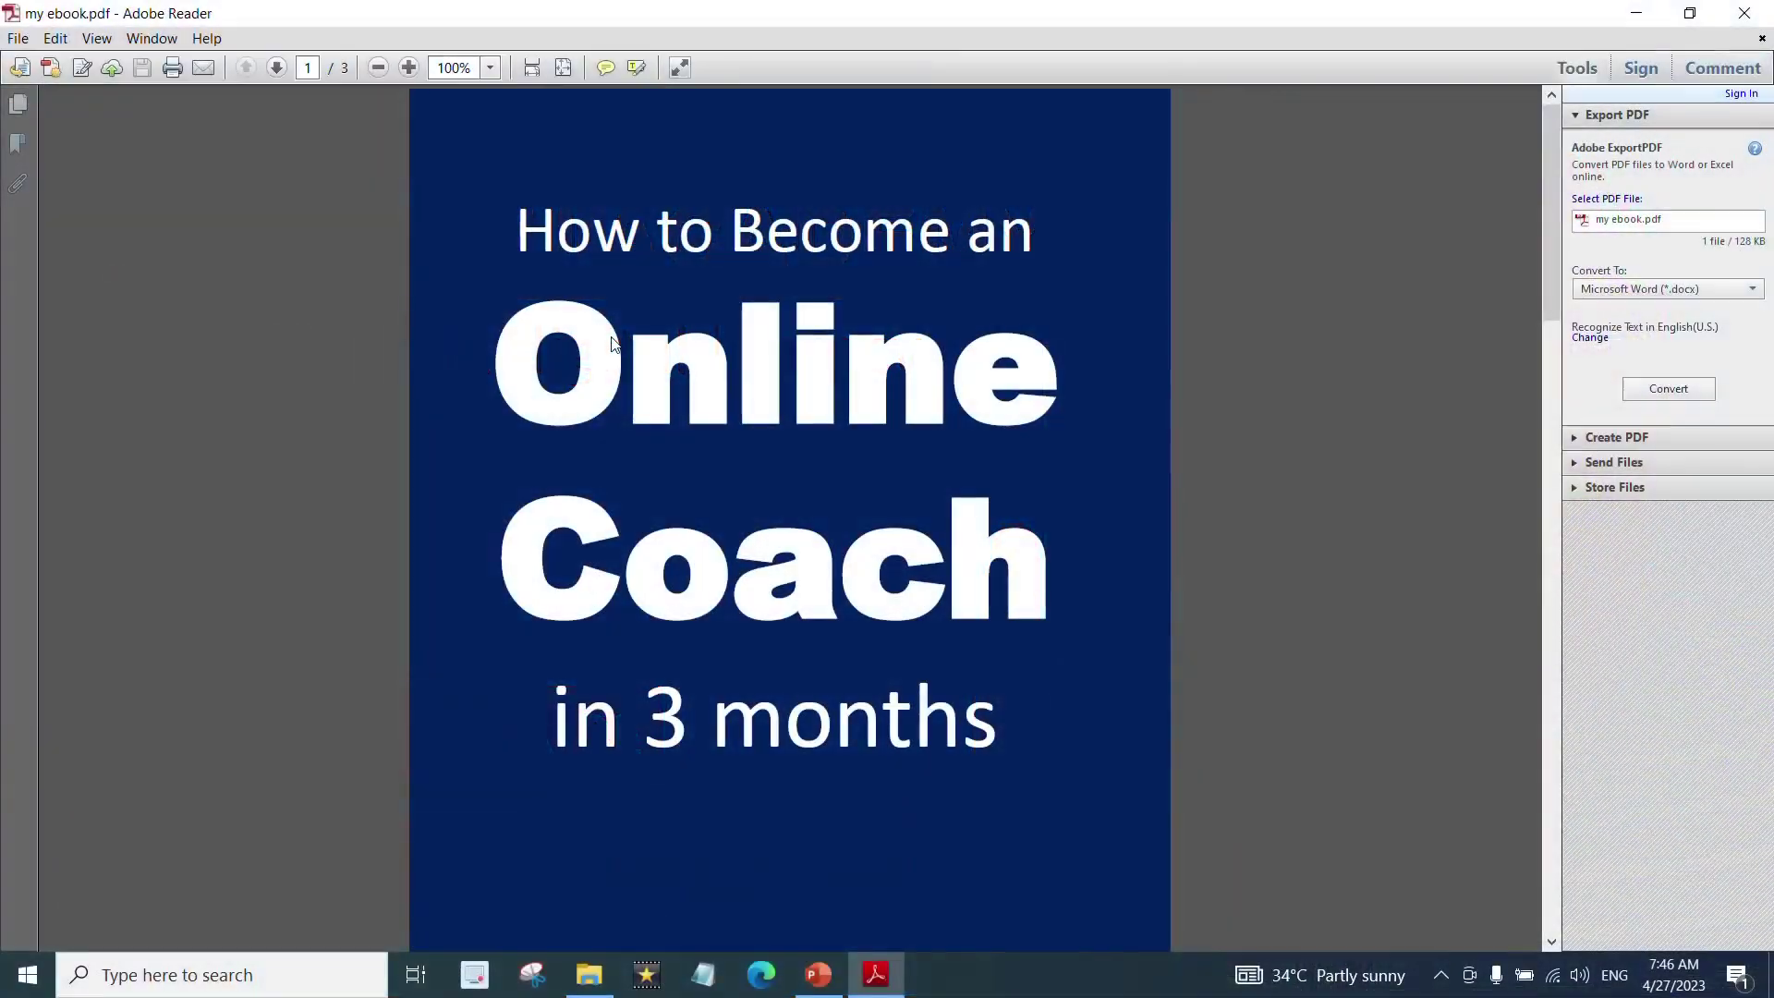
pyautogui.scroll(-3, 724, 558)
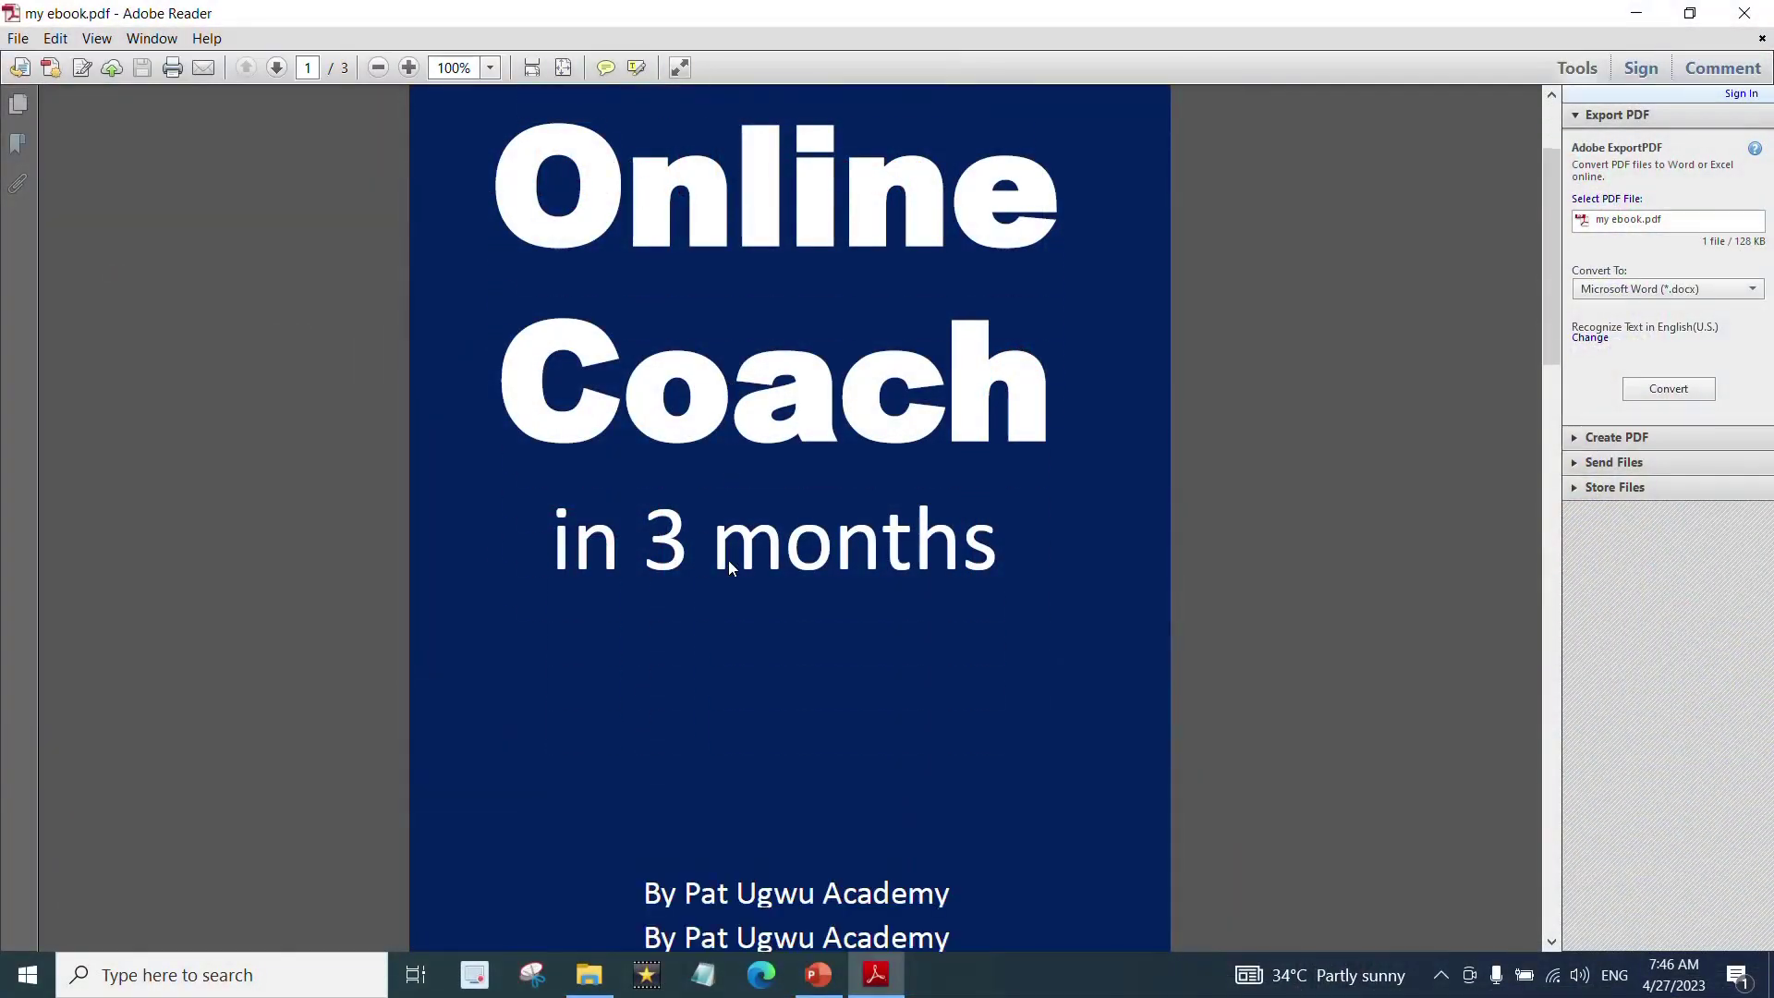
pyautogui.scroll(-2, 728, 559)
pyautogui.scroll(-2, 728, 560)
pyautogui.scroll(3, 728, 561)
pyautogui.scroll(4, 727, 560)
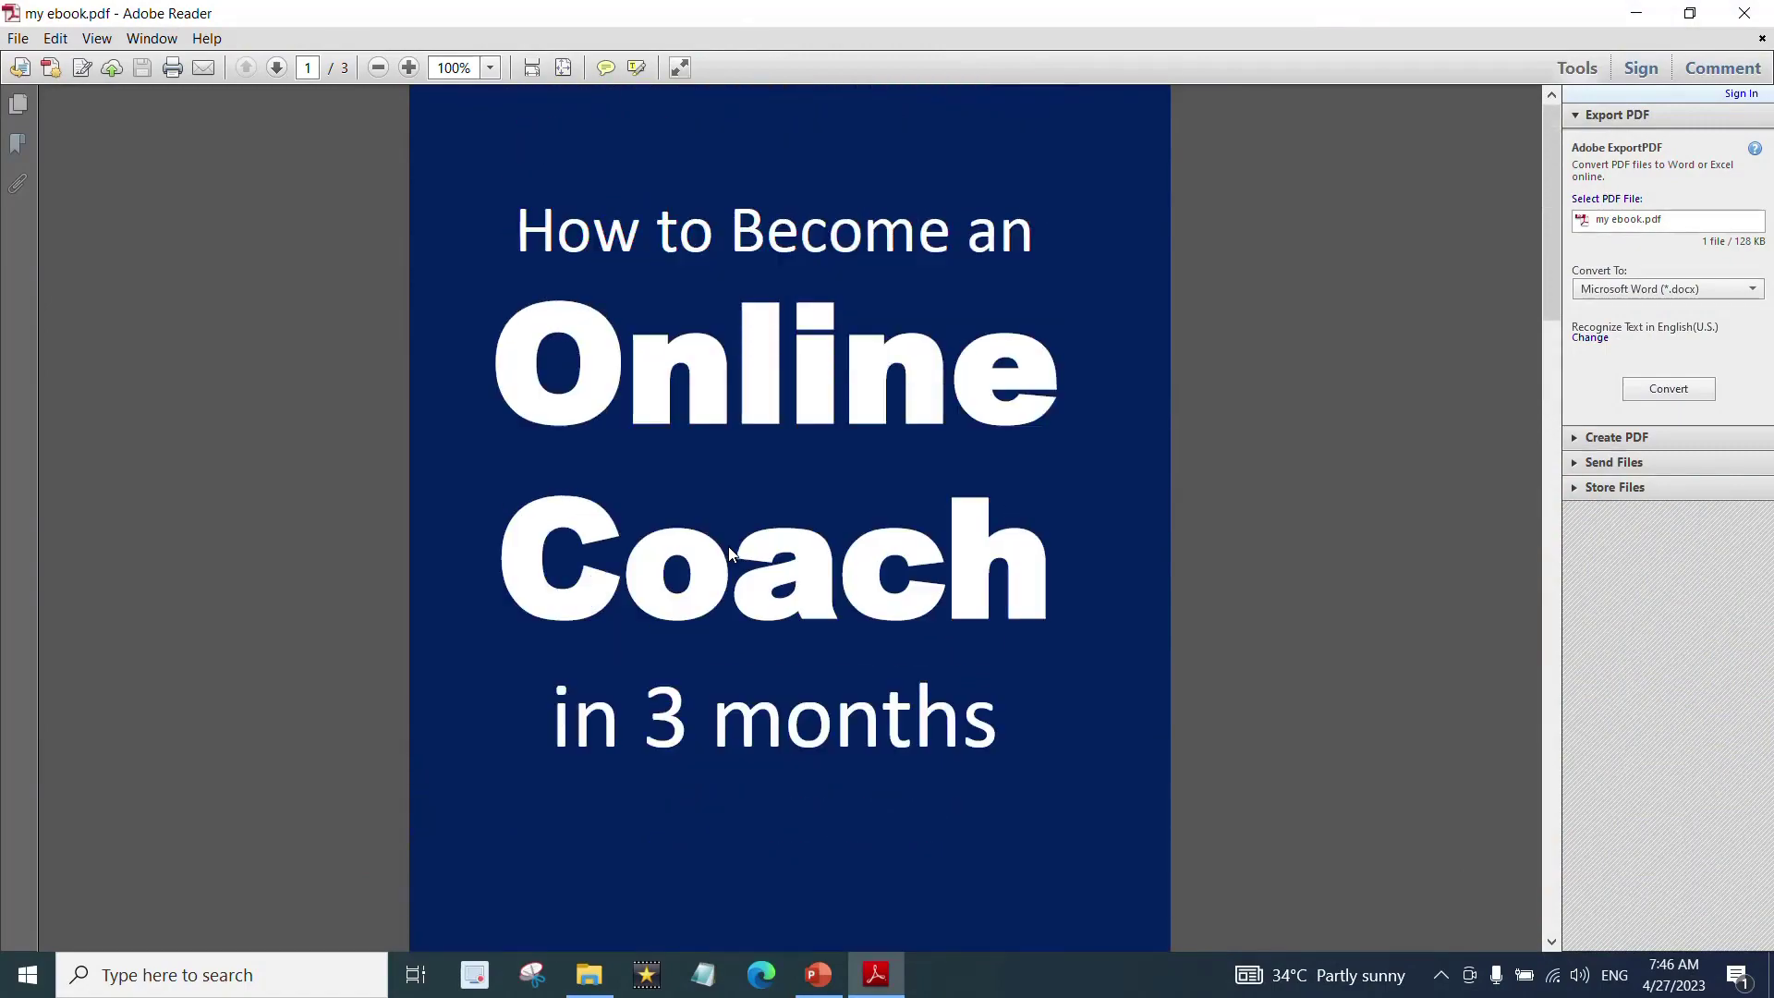